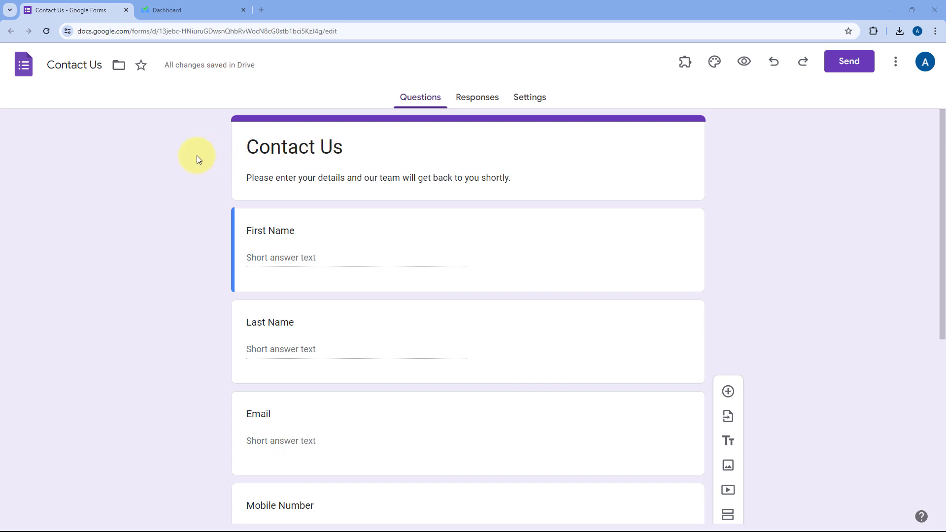
# Review the Contact Us form's six short-answer fields, then switch to the SalesBlink dashboard.
pyautogui.scroll(-3, 201, 159)
pyautogui.scroll(-4, 184, 170)
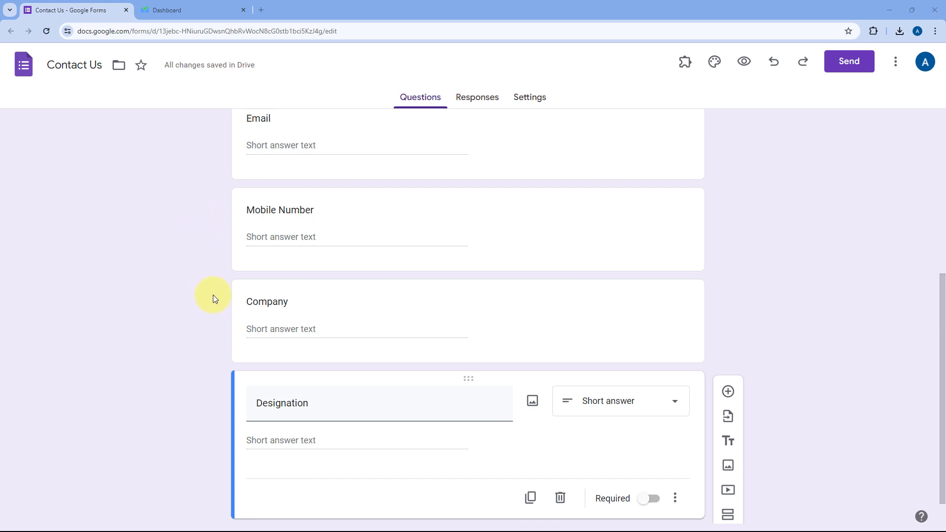
pyautogui.scroll(-1, 200, 238)
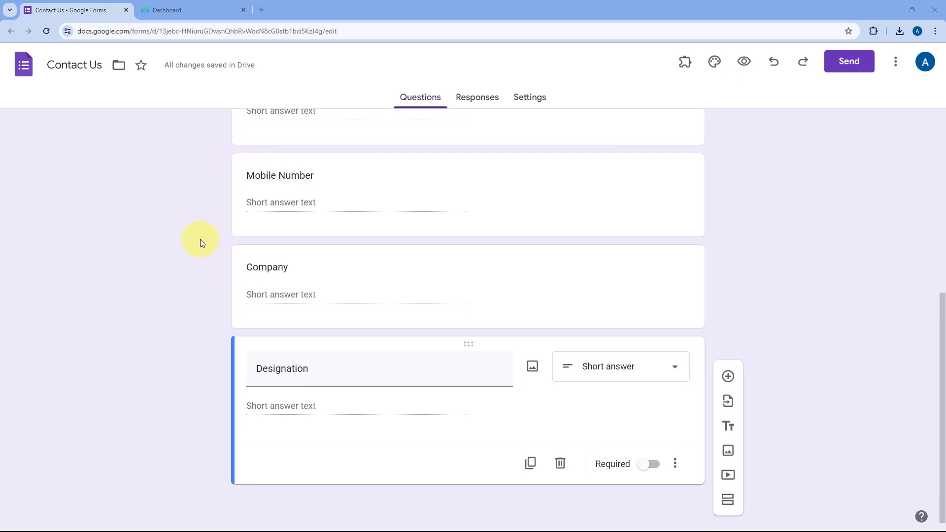
pyautogui.scroll(1, 200, 238)
pyautogui.scroll(6, 200, 238)
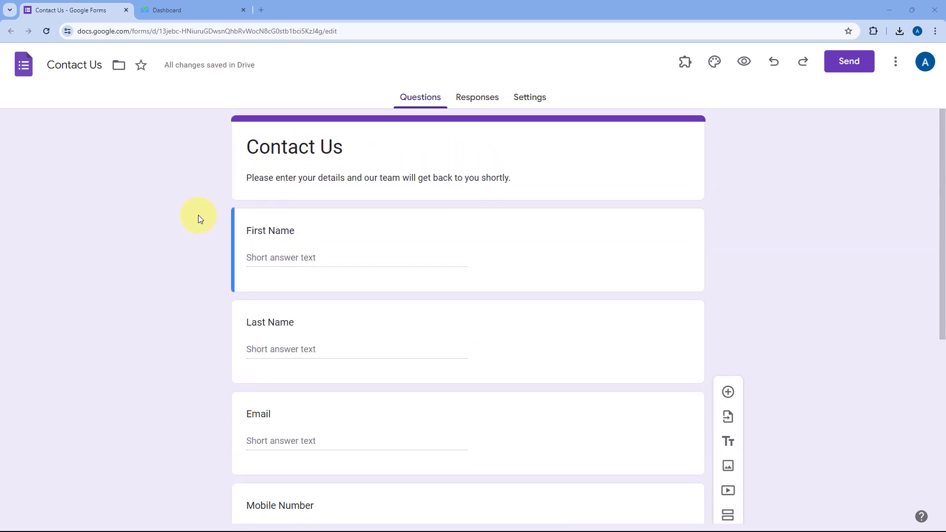
pyautogui.click(203, 5)
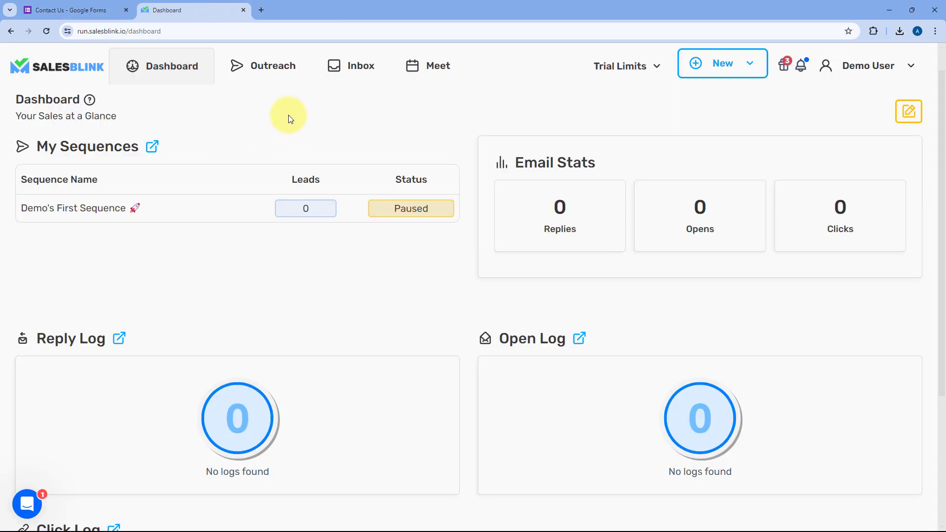
# Compare the Contact Us form with the empty SalesBlink dashboard, then open a blank browser tab.
pyautogui.click(102, 7)
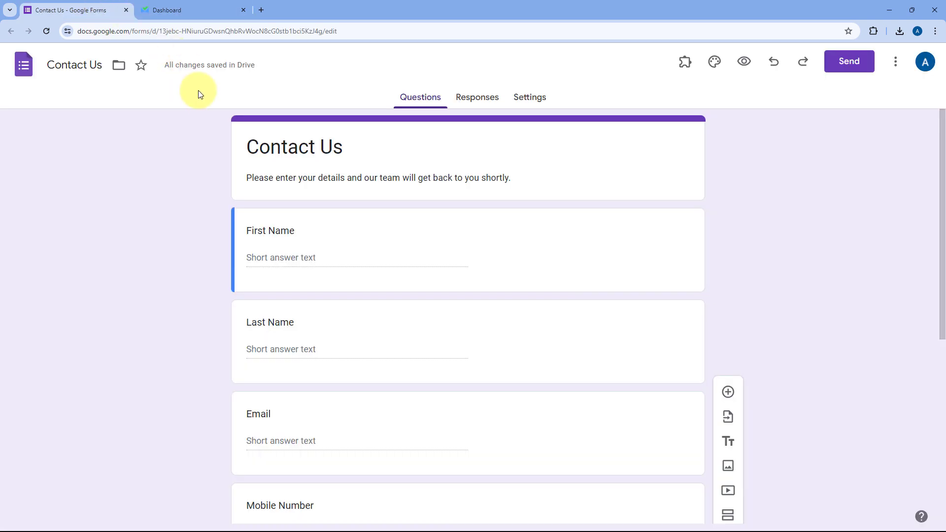
pyautogui.click(197, 19)
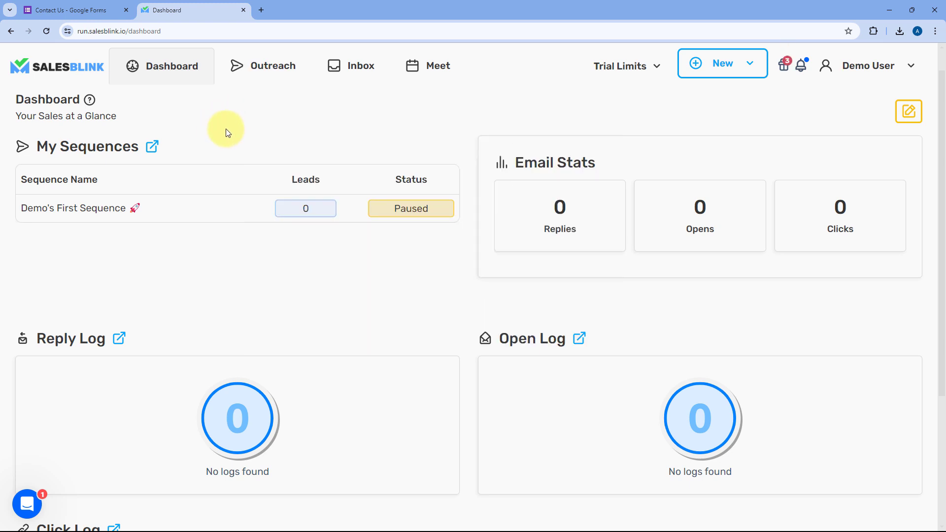
pyautogui.click(261, 10)
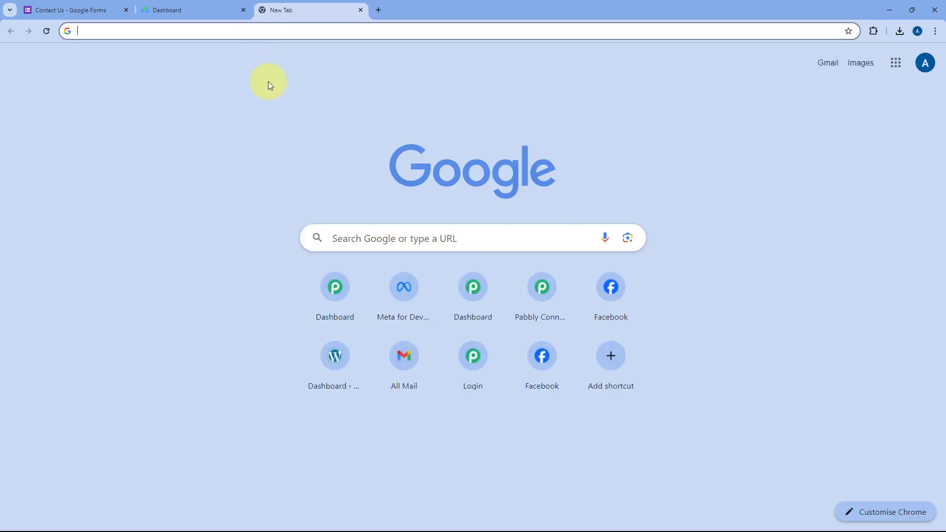
# Load pabbly.com/connect/inr/ and launch Pabbly Connect with Access Now.
pyautogui.write('pabbly.com/con')
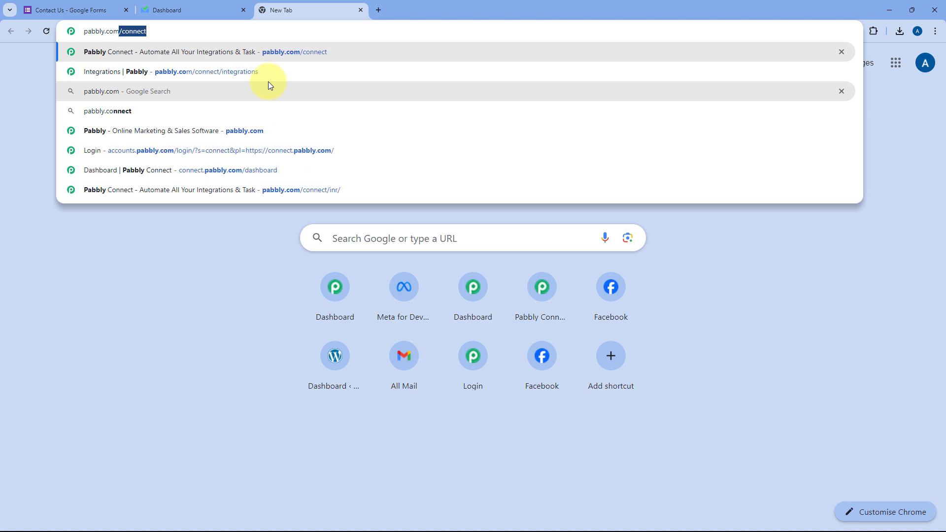
pyautogui.write('nect/inr/')
pyautogui.press('Return')
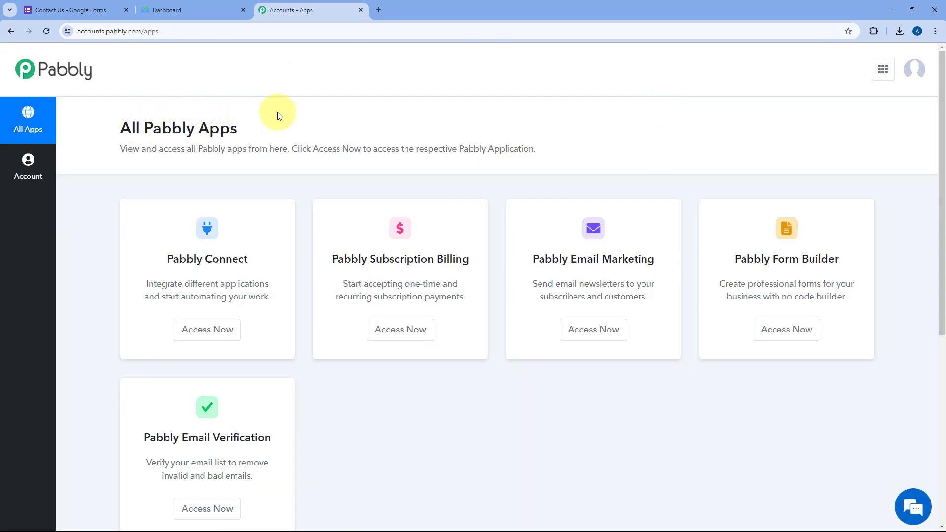
pyautogui.click(206, 332)
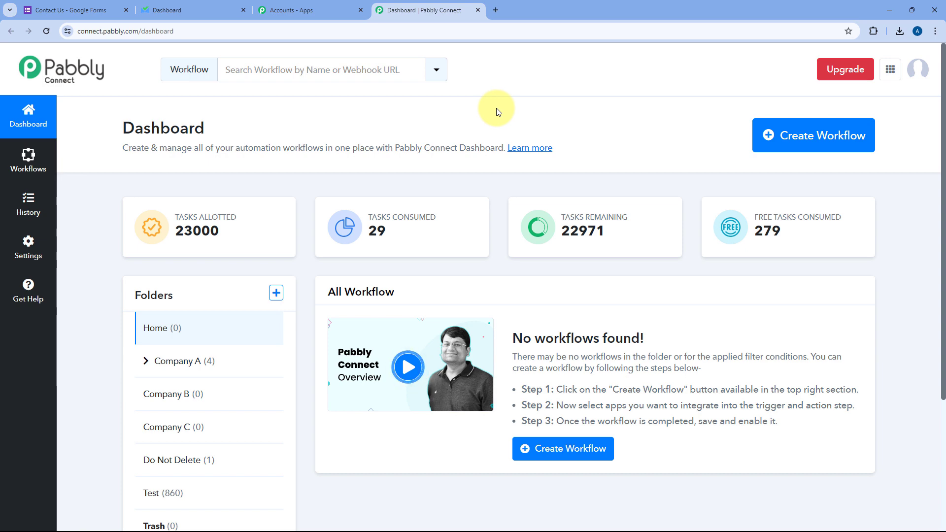
# Create a workflow named 'Google Forms to SalesBlink' in the Home folder.
pyautogui.click(766, 138)
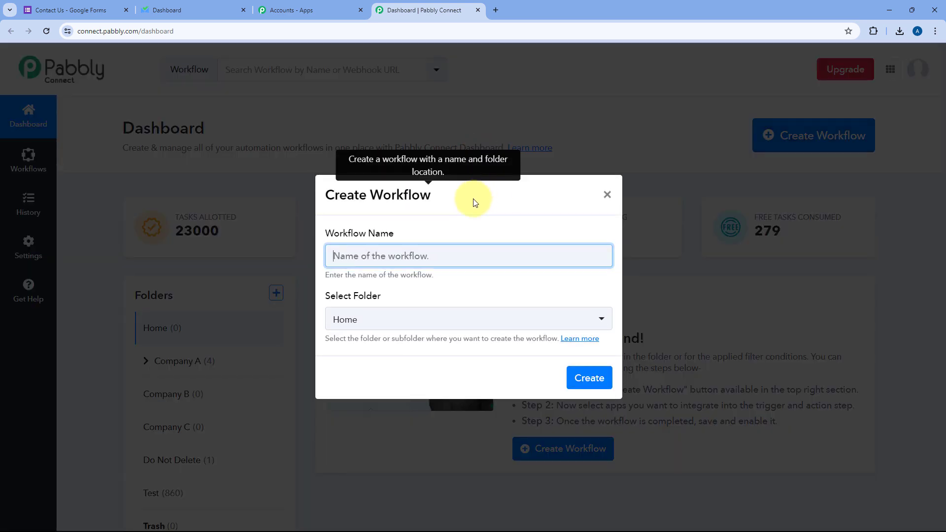
pyautogui.write('Google Forms to SalesBlink')
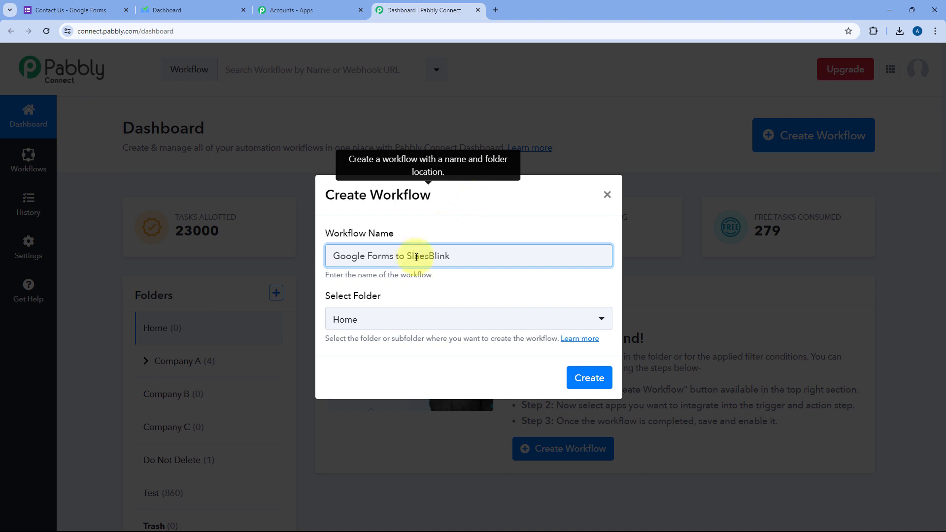
pyautogui.press('BackSpace')
pyautogui.press('Right')
pyautogui.write('l')
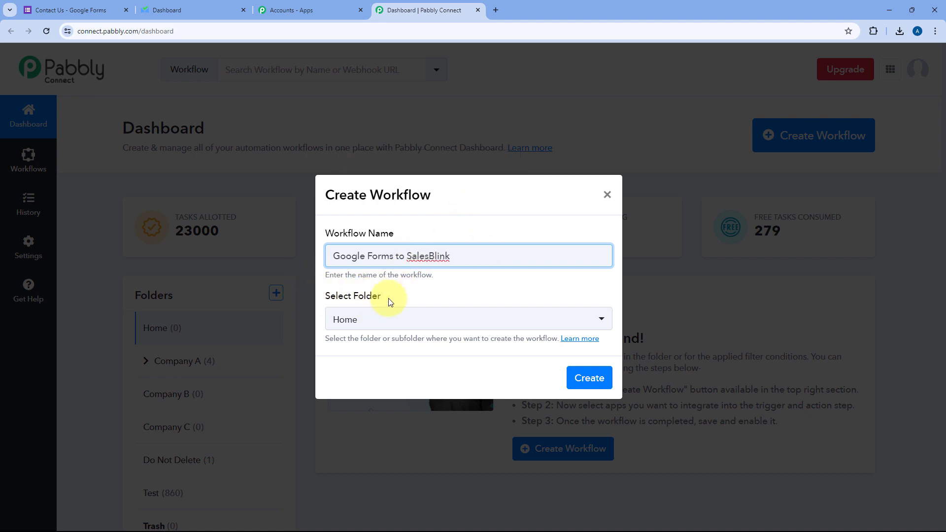
pyautogui.click(390, 320)
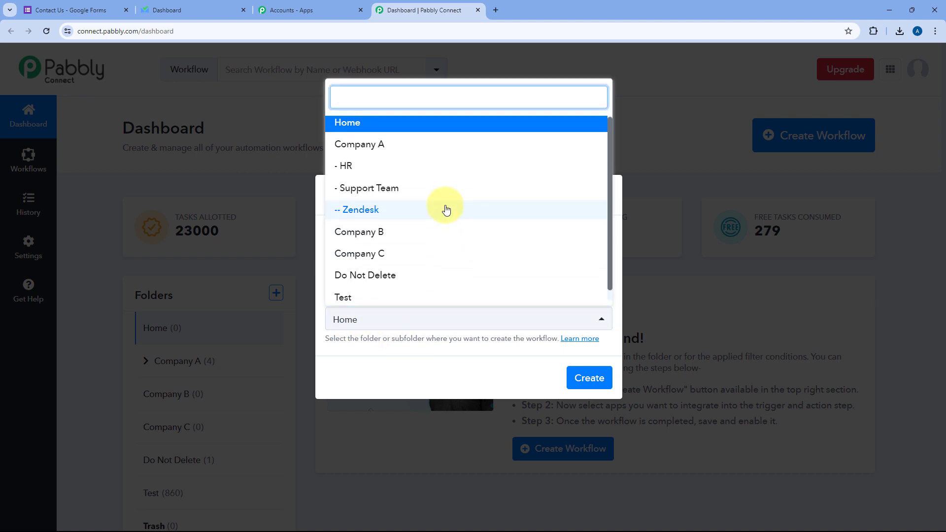
pyautogui.click(401, 127)
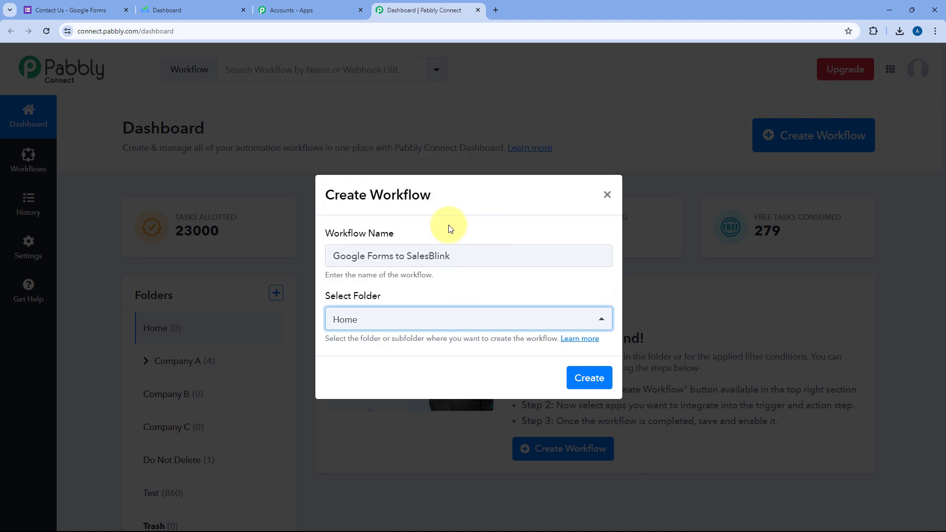
pyautogui.click(589, 377)
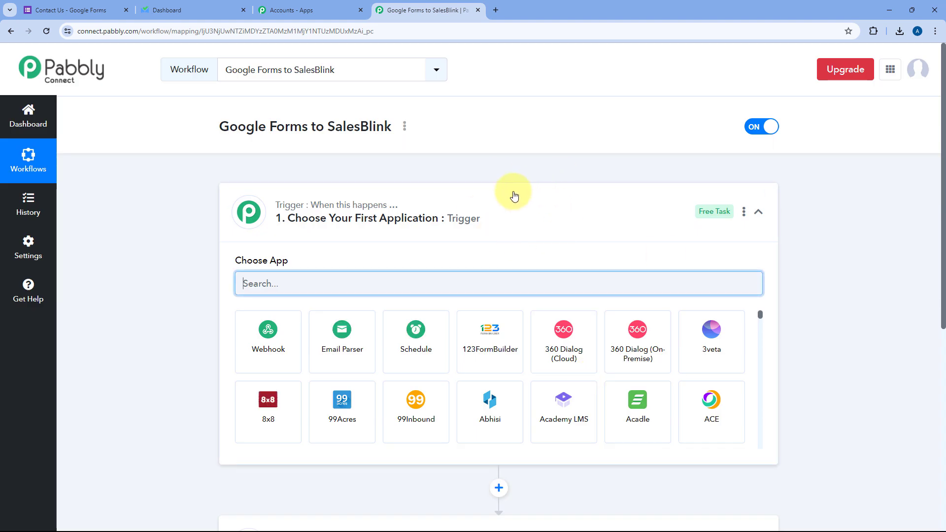
# Collapse and re-expand the workflow's trigger step to reveal its app choices.
pyautogui.click(514, 196)
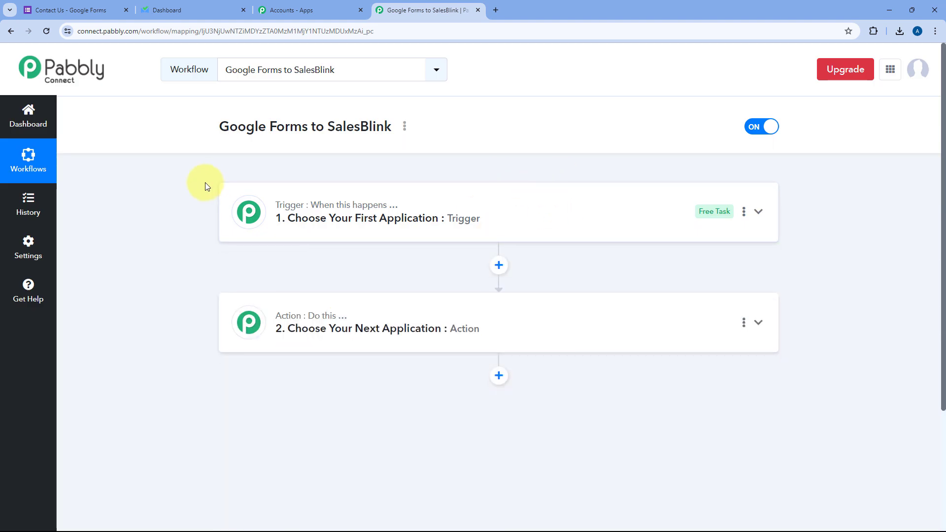
pyautogui.scroll(-1, 205, 185)
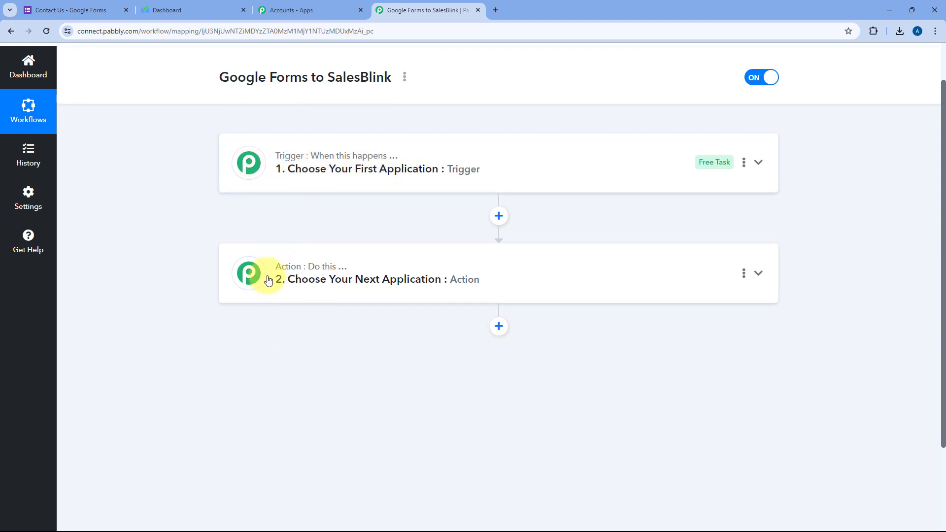
pyautogui.moveTo(302, 271)
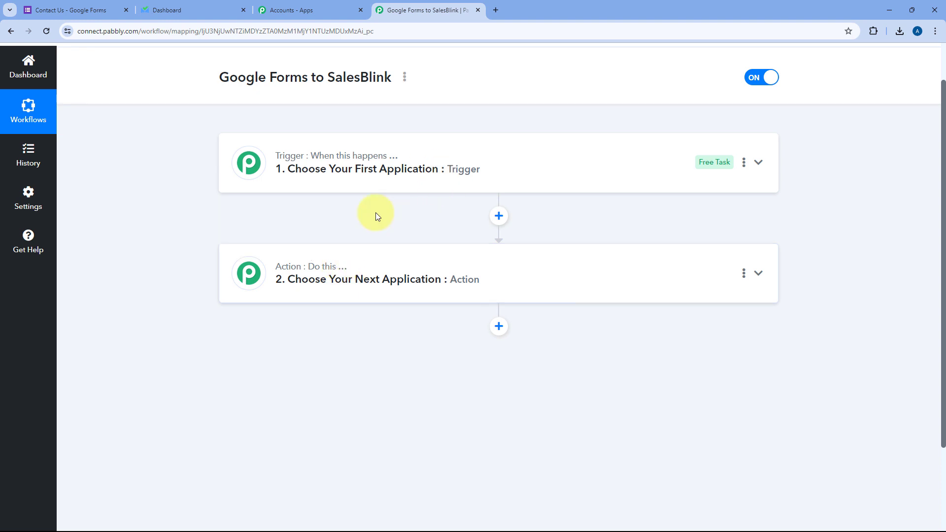
pyautogui.click(508, 158)
pyautogui.scroll(1, 136, 237)
pyautogui.scroll(-2, 136, 231)
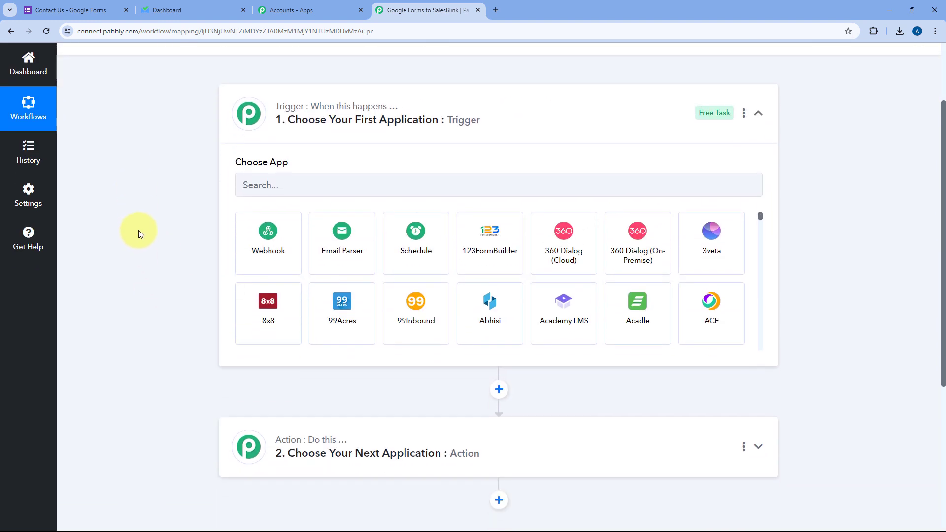
pyautogui.scroll(-1, 144, 191)
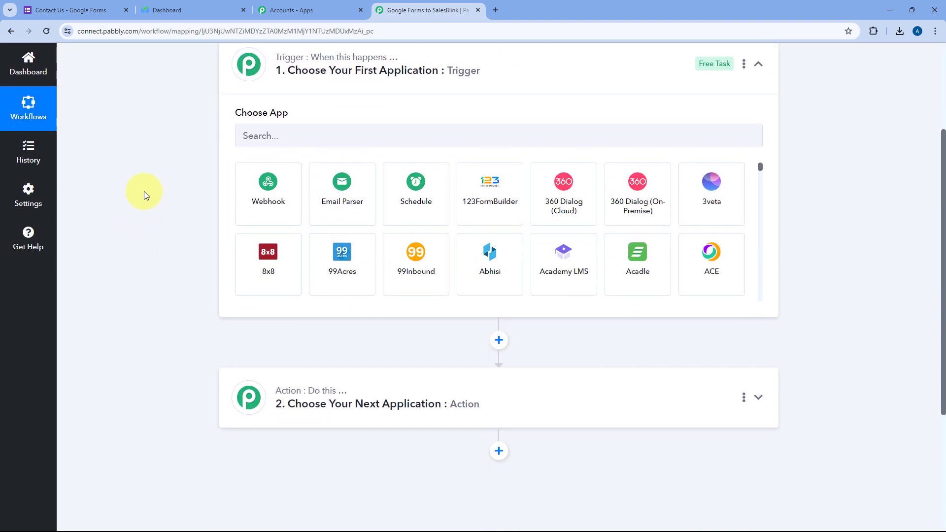
pyautogui.scroll(1, 144, 191)
# Check the Contact Us form and SalesBlink dashboard, then begin searching for the trigger app.
pyautogui.click(98, 4)
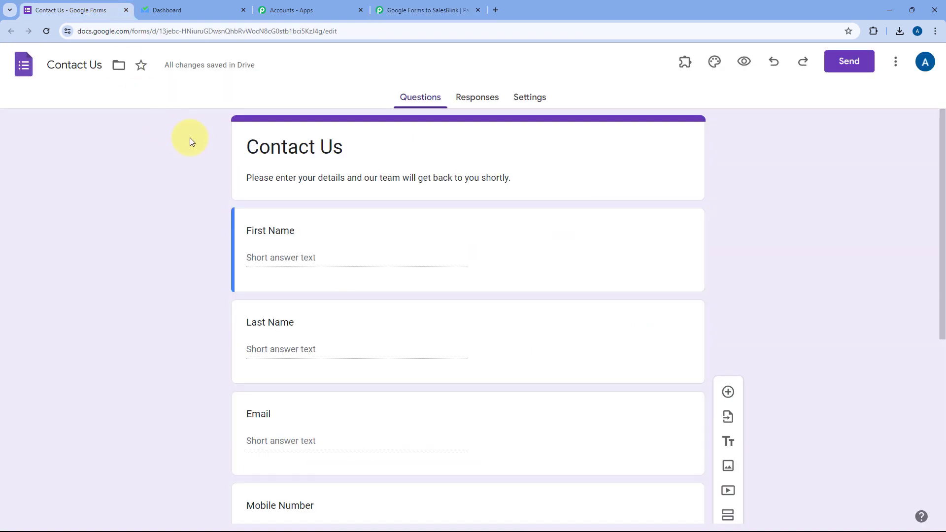
pyautogui.click(443, 10)
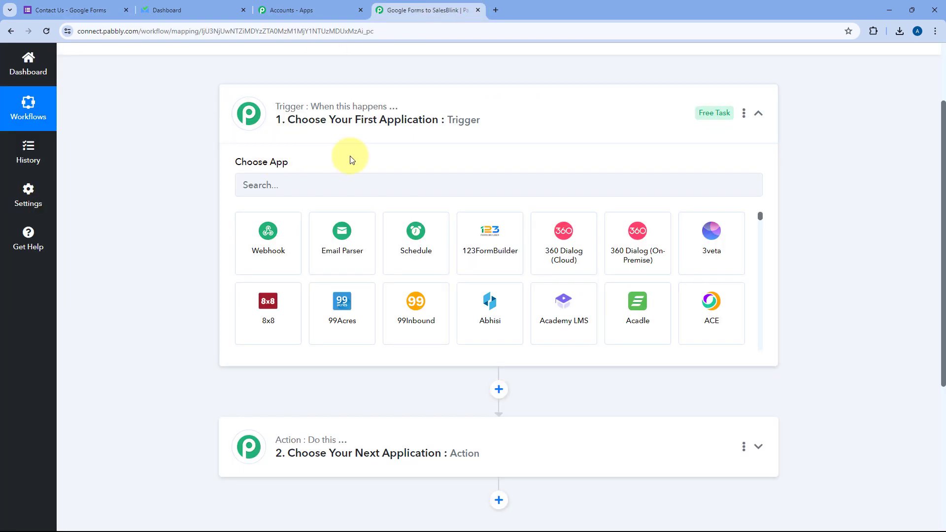
pyautogui.click(103, 9)
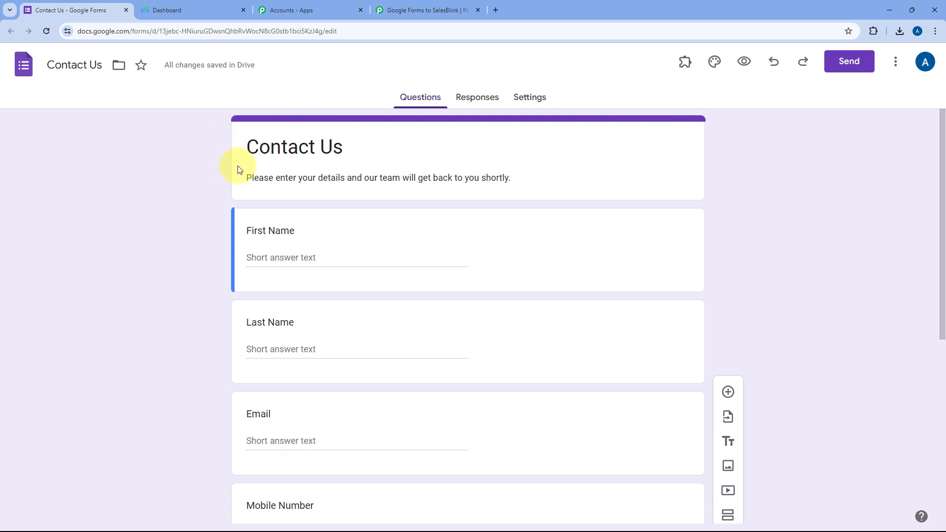
pyautogui.click(404, 9)
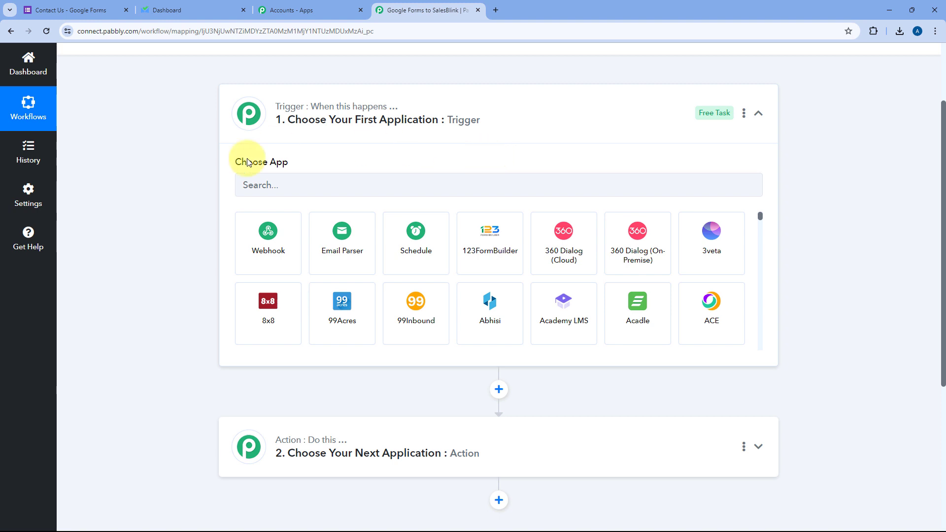
pyautogui.scroll(-1, 194, 200)
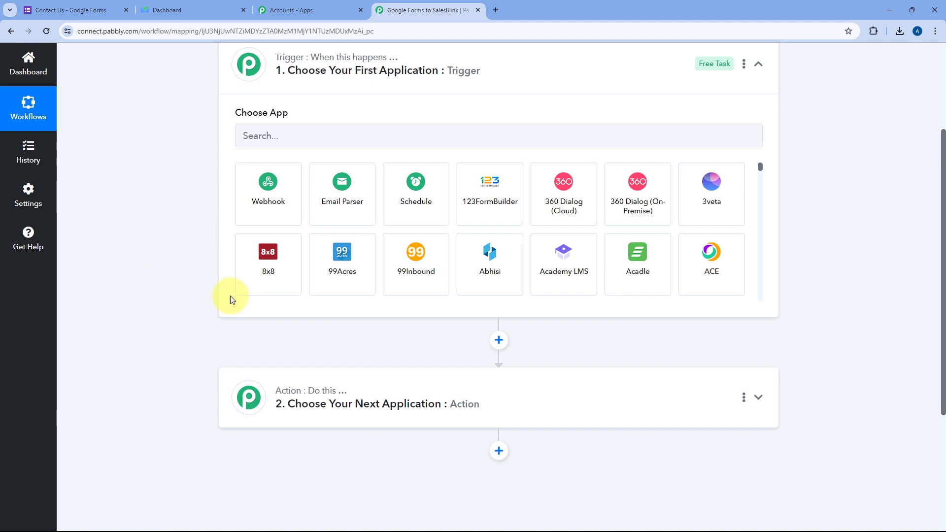
pyautogui.click(192, 10)
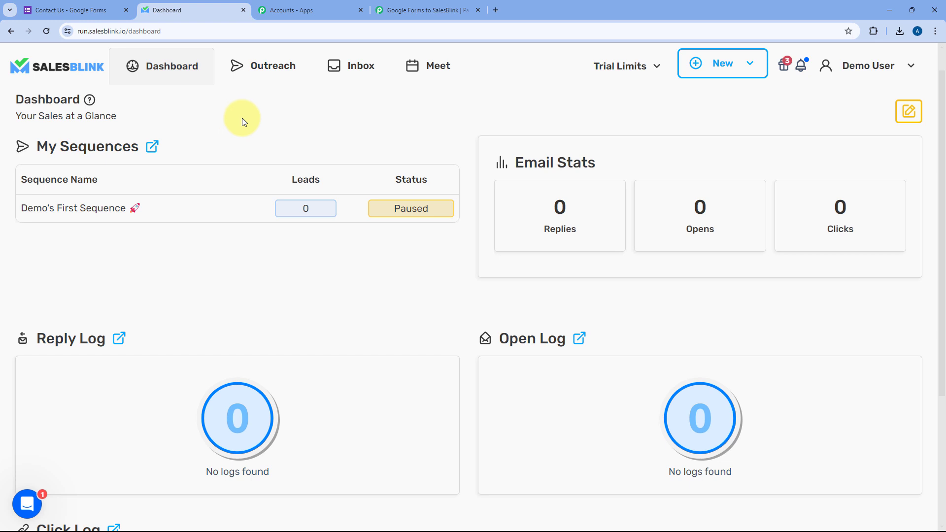
pyautogui.click(423, 9)
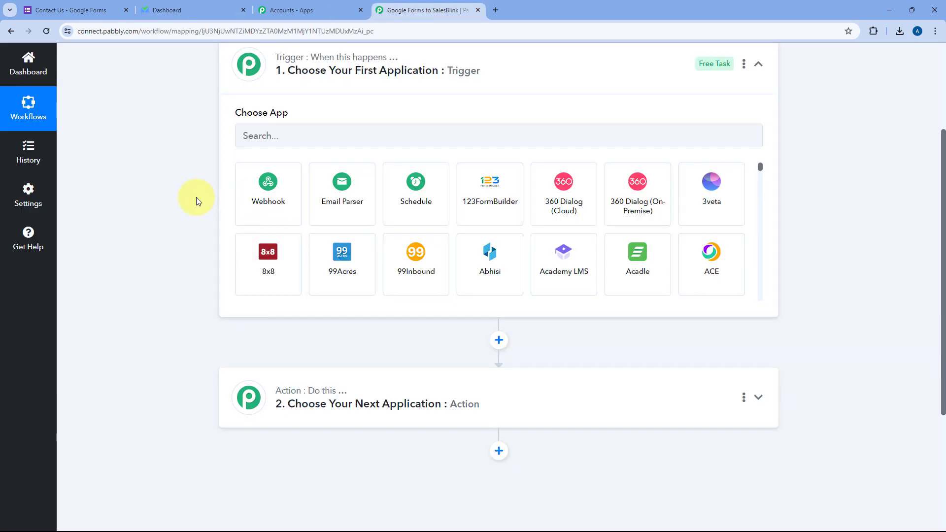
pyautogui.click(286, 143)
# Set the trigger to Google Forms with the New Response Received event.
pyautogui.write('G')
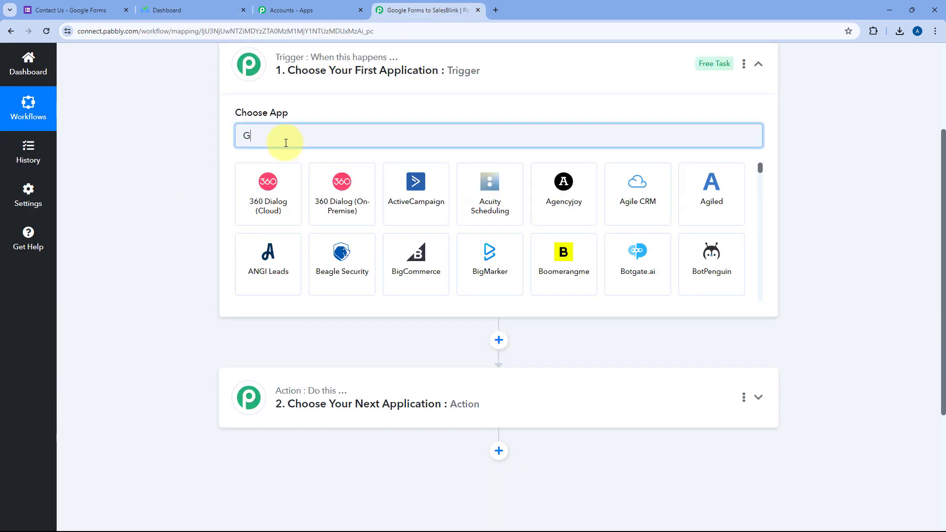
pyautogui.write('oogle Forms')
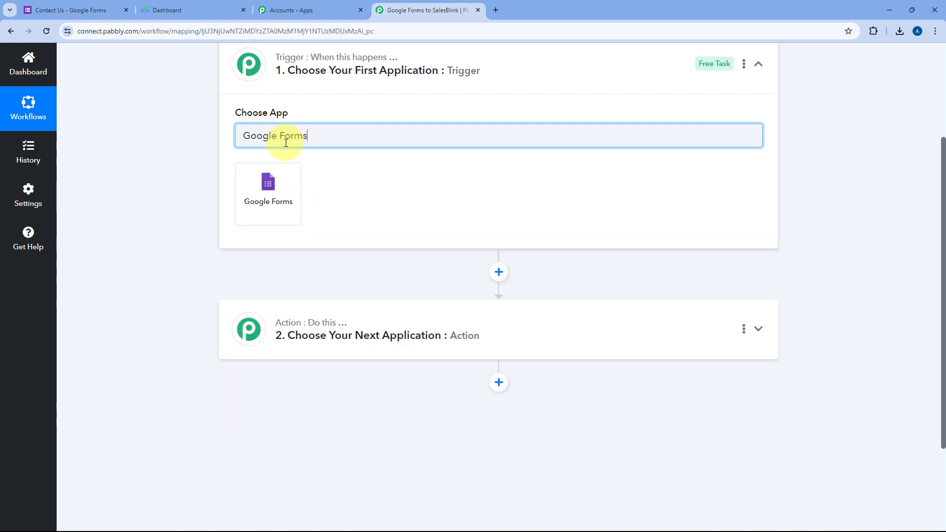
pyautogui.click(279, 193)
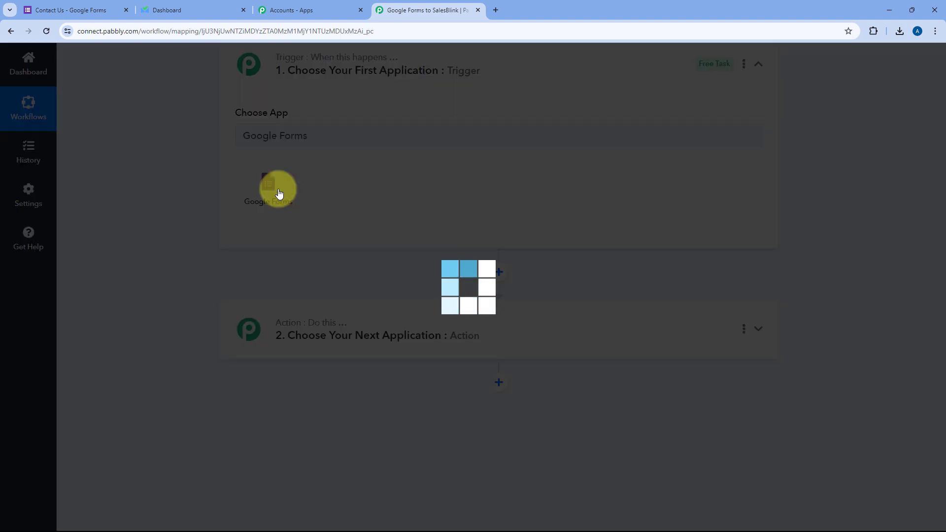
pyautogui.scroll(-1, 207, 163)
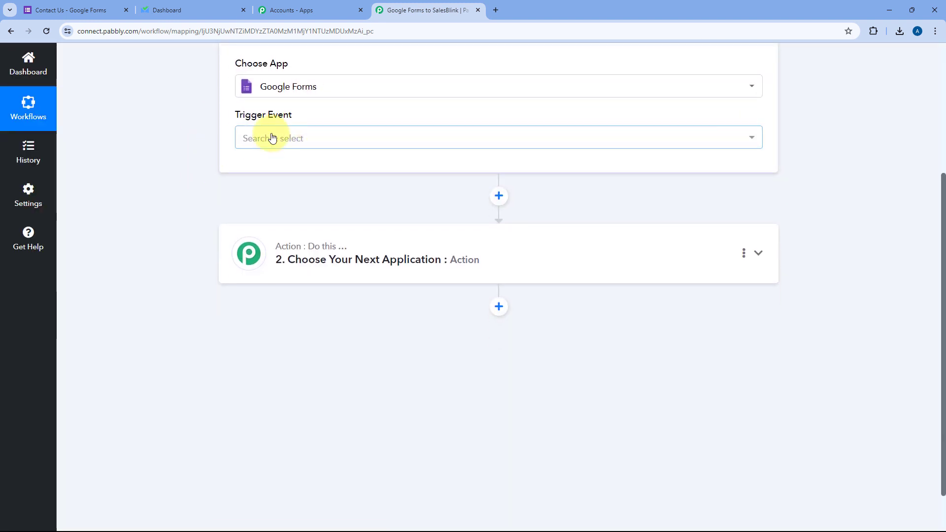
pyautogui.click(314, 143)
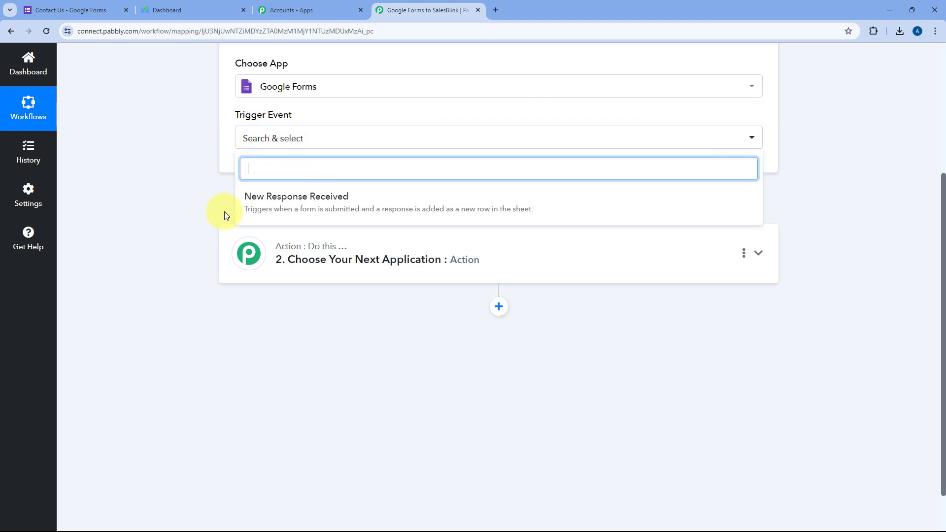
pyautogui.click(319, 206)
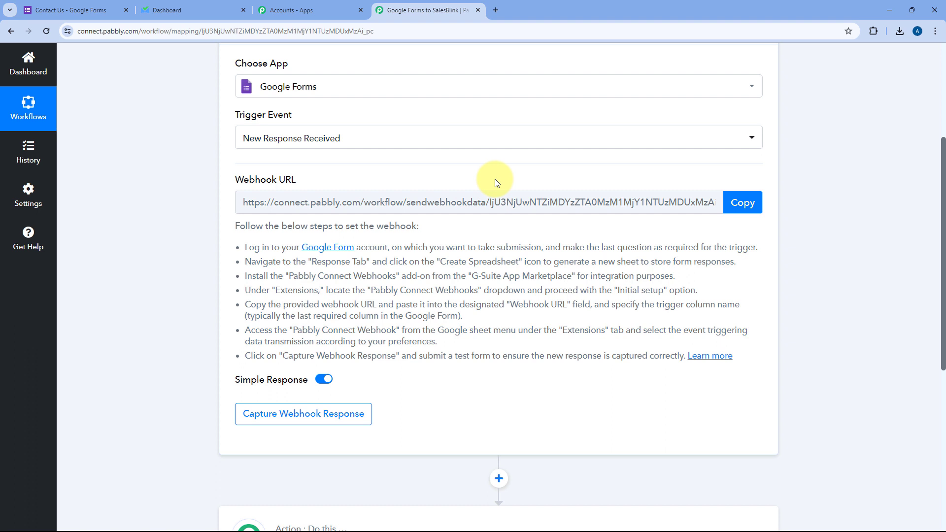
# Copy the trigger's webhook URL and return to the Contact Us form.
pyautogui.moveTo(235, 222); pyautogui.dragTo(739, 355)
pyautogui.click(722, 290)
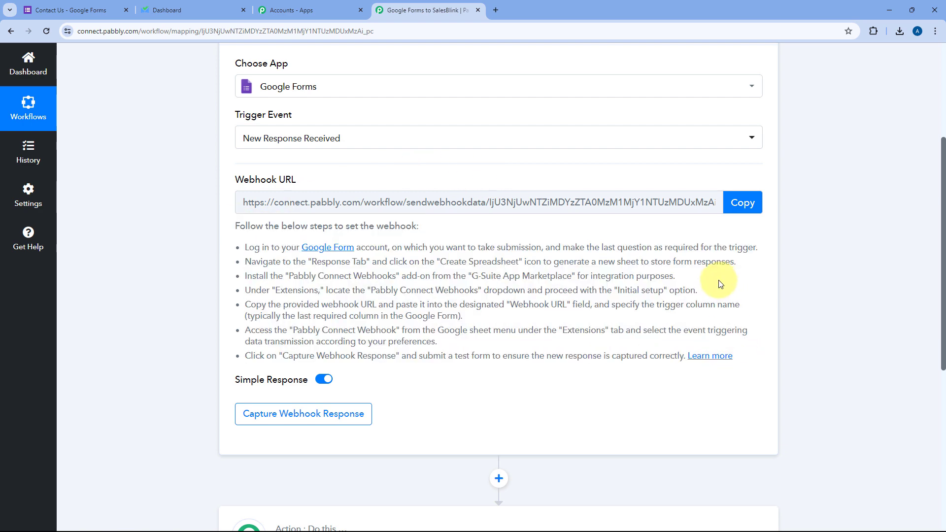
pyautogui.click(730, 211)
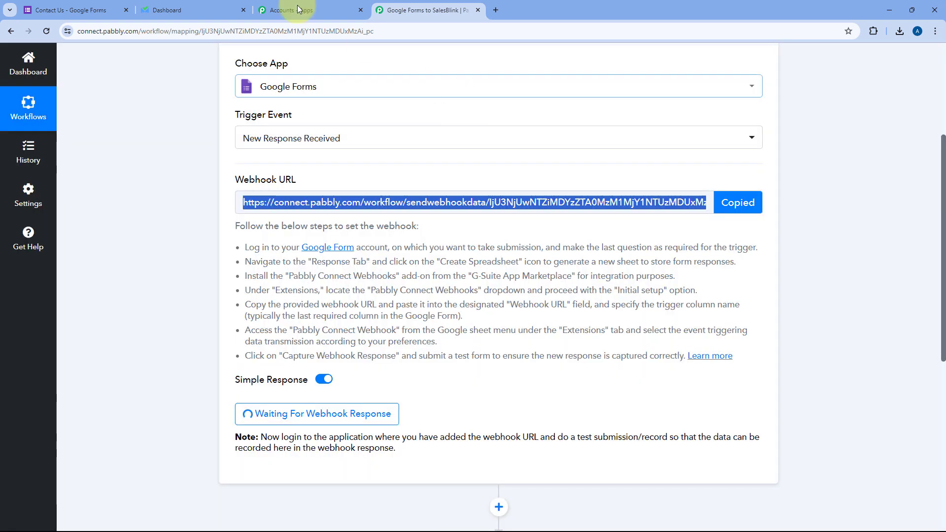
pyautogui.click(104, 9)
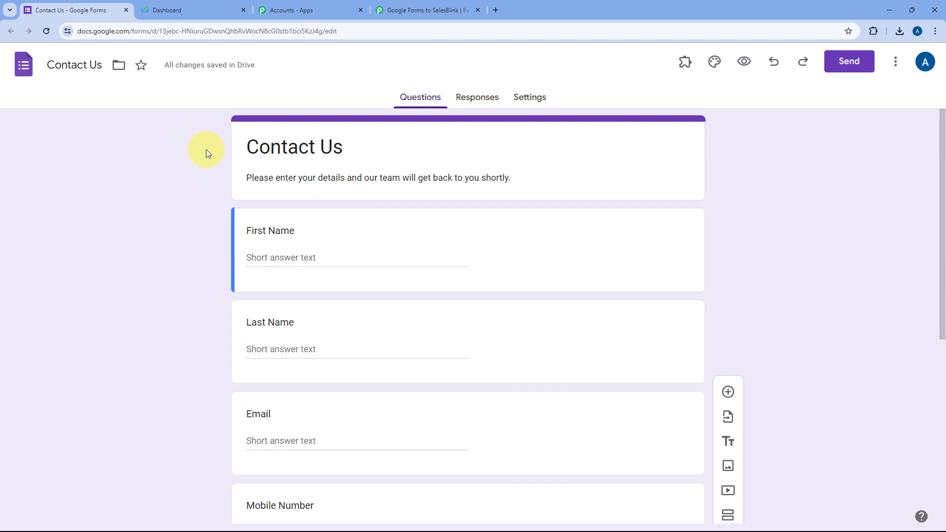
# Mark the Designation question as required in the Contact Us form.
pyautogui.scroll(-7, 211, 179)
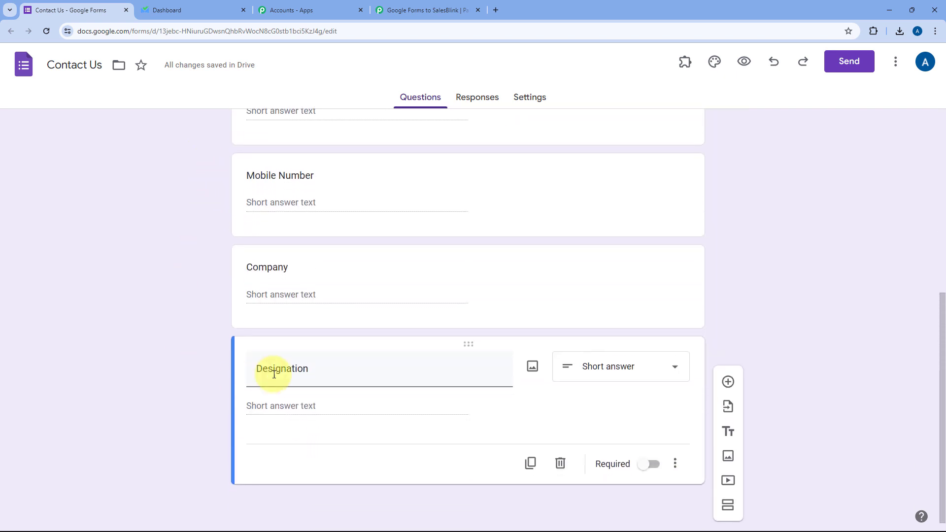
pyautogui.click(641, 467)
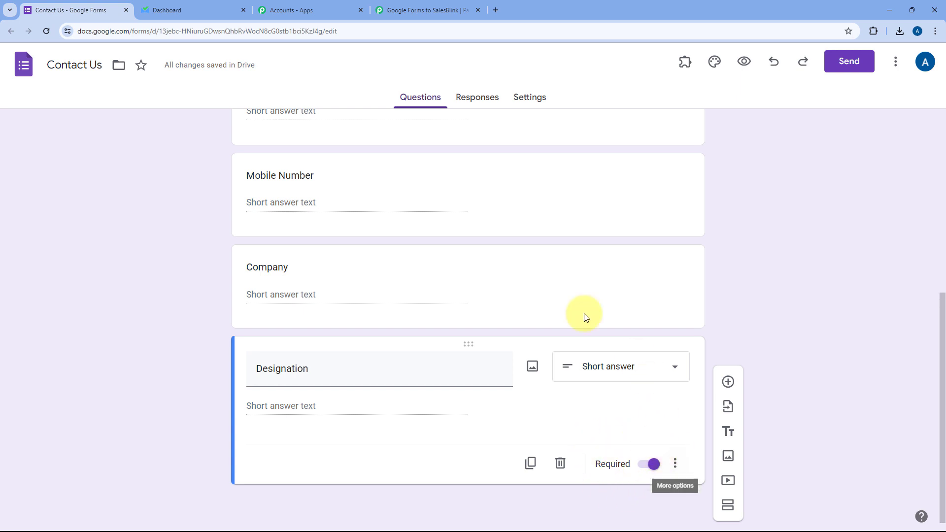
pyautogui.scroll(7, 448, 194)
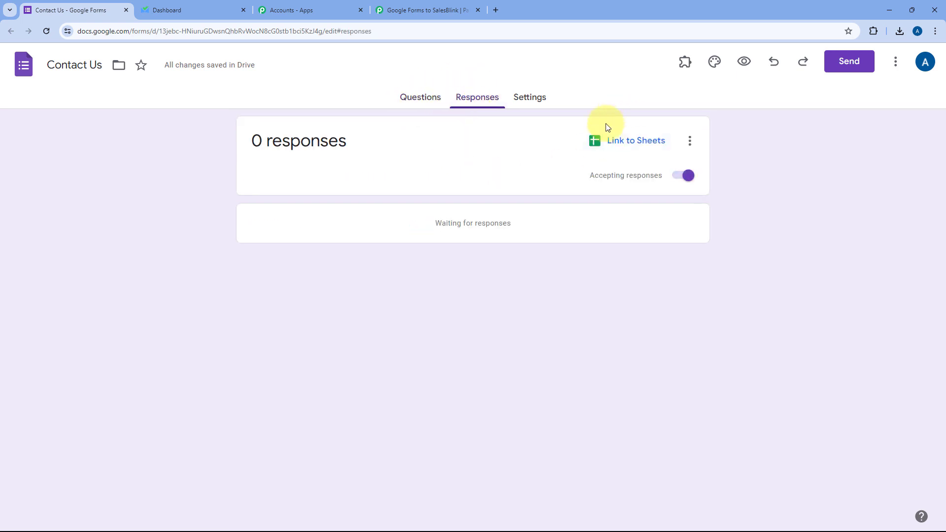
# Link responses to a new spreadsheet and view it at 125% zoom.
pyautogui.click(619, 144)
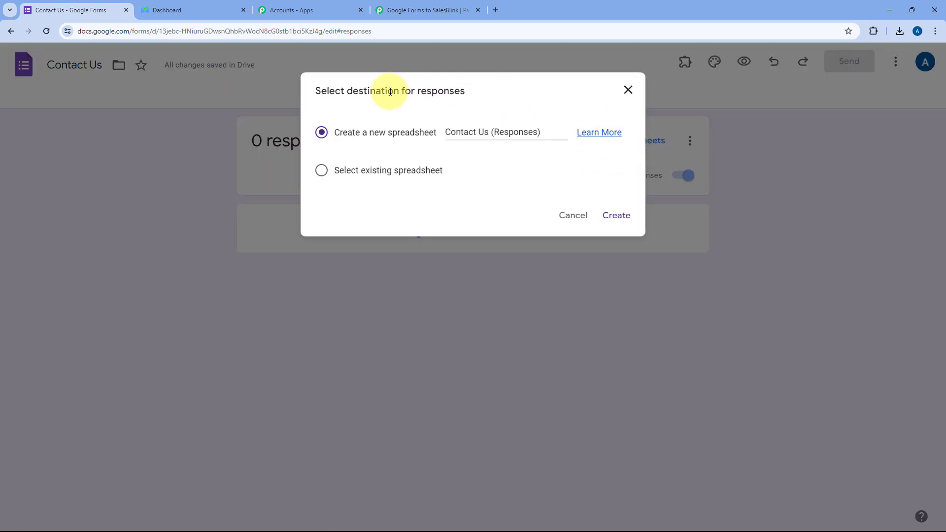
pyautogui.click(616, 216)
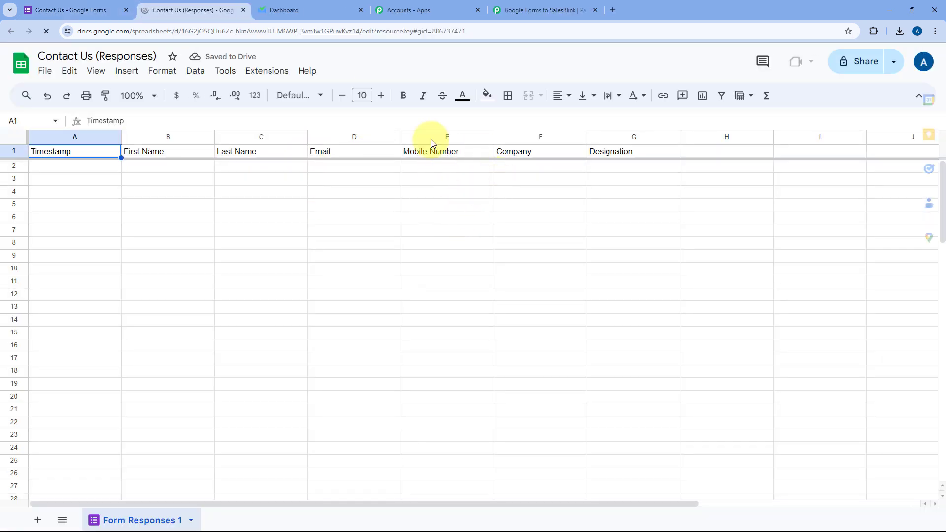
pyautogui.click(151, 95)
pyautogui.click(135, 196)
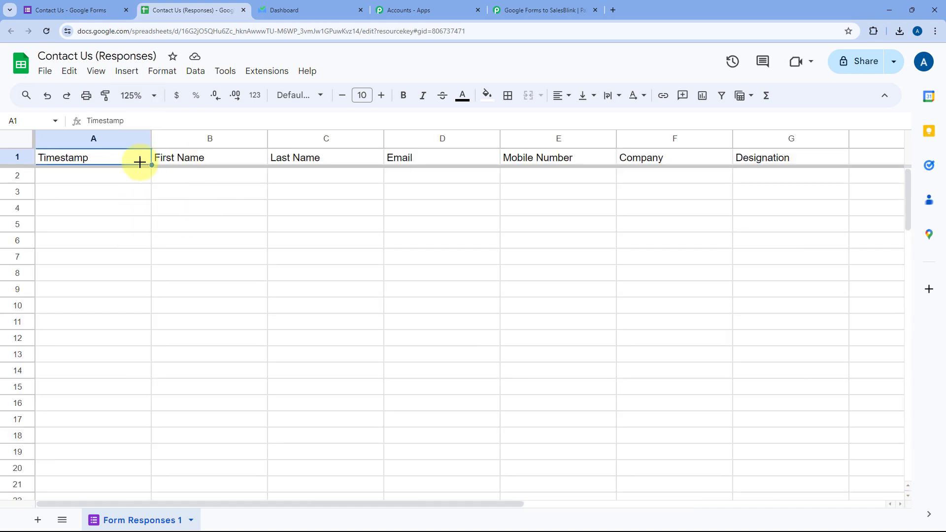
pyautogui.click(145, 197)
pyautogui.click(114, 169)
# Compare the form, Pabbly webhook page and Contact Us (Responses) spreadsheet, then open Extensions.
pyautogui.click(73, 10)
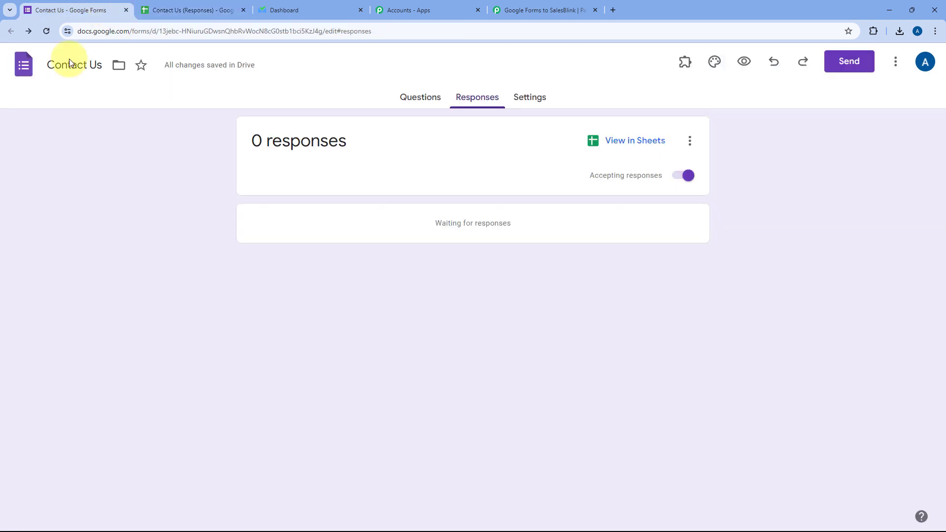
pyautogui.click(207, 9)
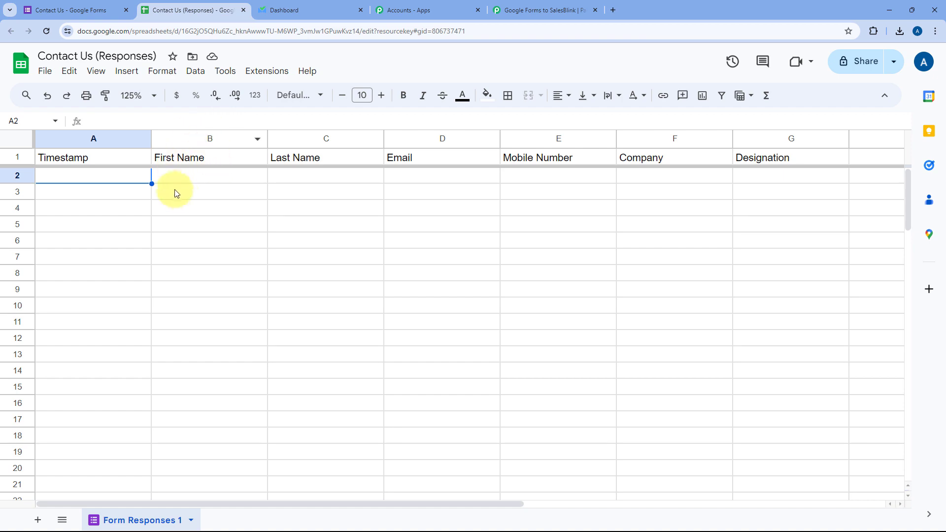
pyautogui.click(522, 10)
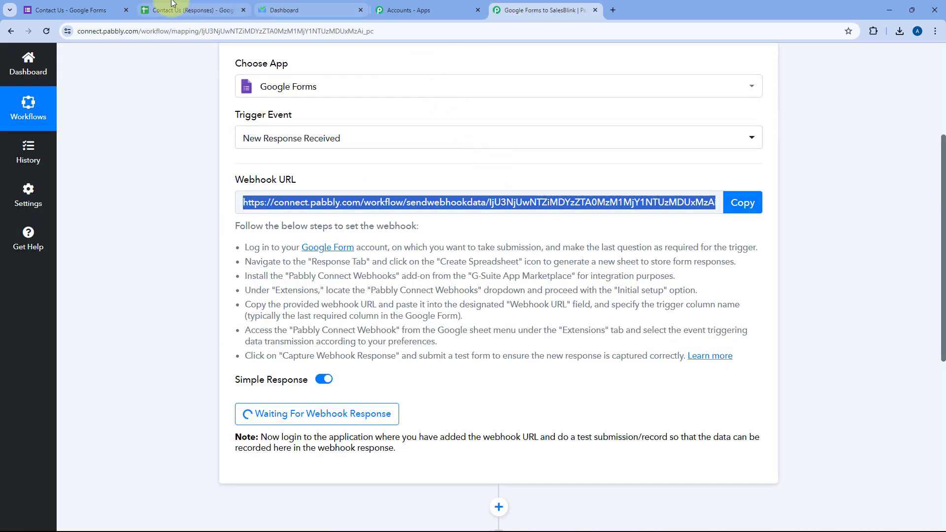
pyautogui.click(88, 10)
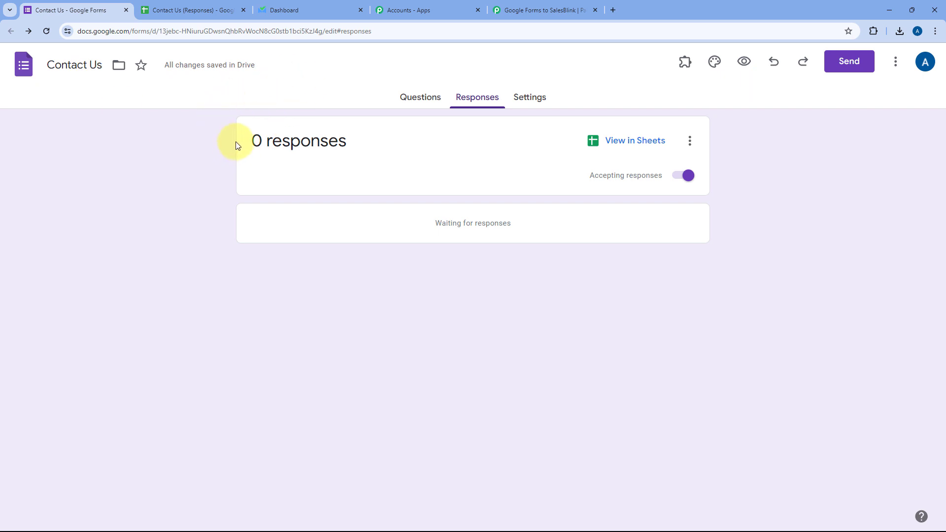
pyautogui.click(205, 6)
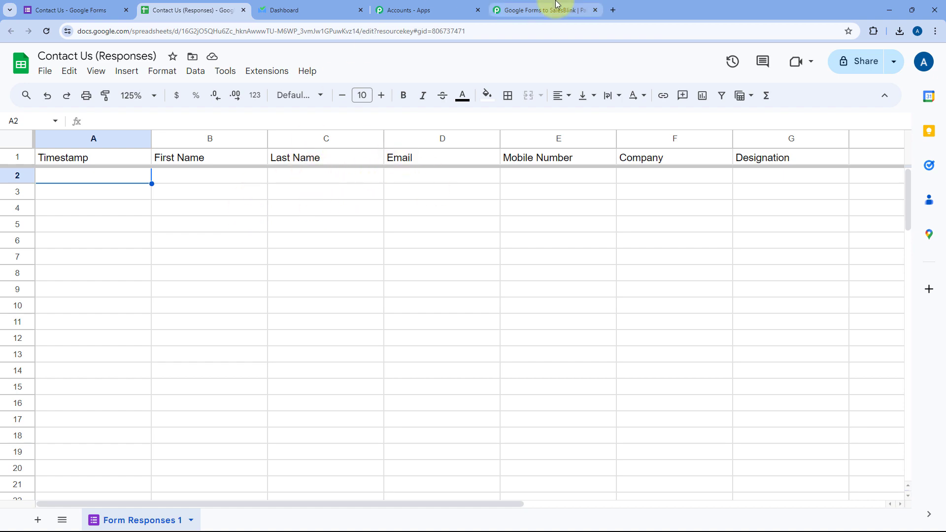
pyautogui.click(544, 10)
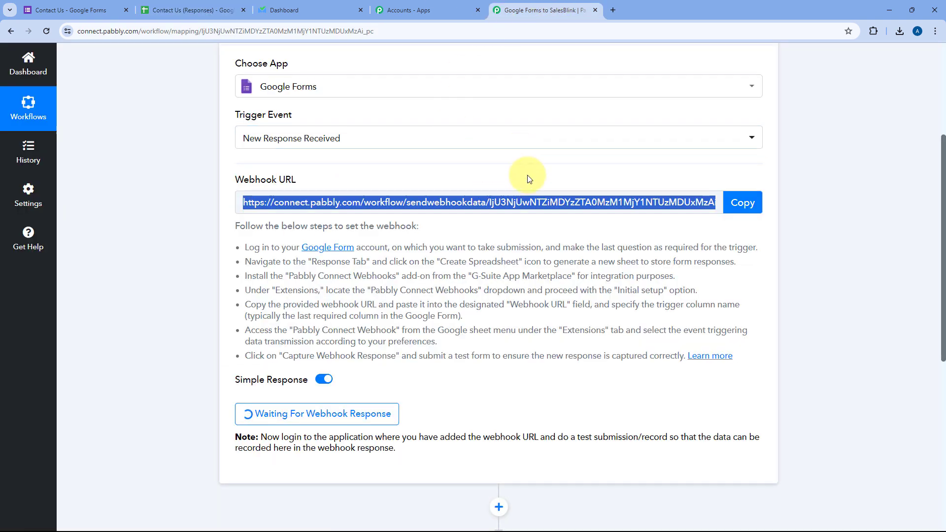
pyautogui.click(214, 6)
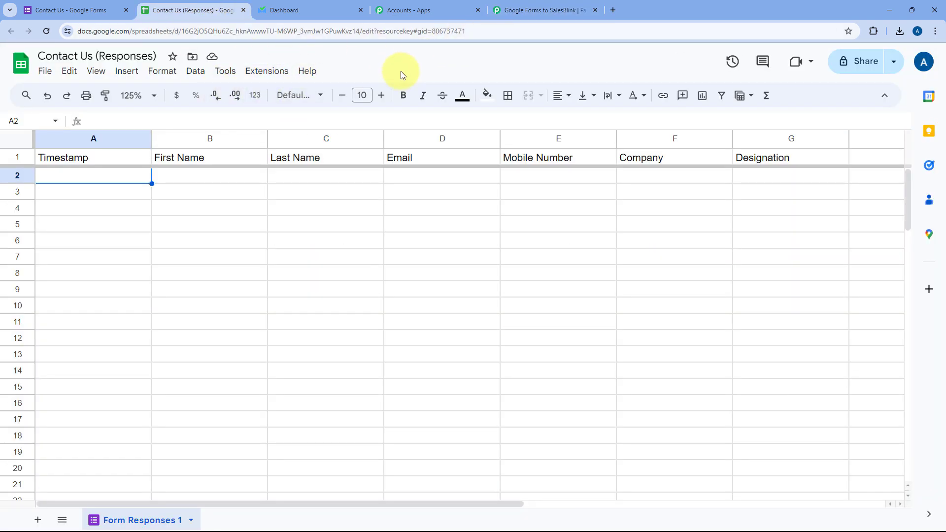
pyautogui.scroll(1, 403, 75)
pyautogui.scroll(-1, 341, 69)
pyautogui.scroll(2, 324, 74)
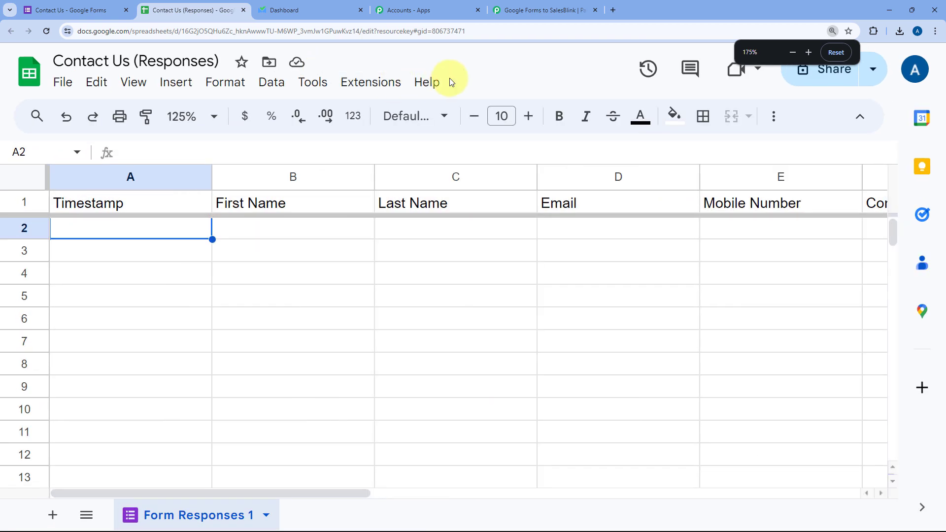
pyautogui.scroll(-1, 449, 78)
pyautogui.click(320, 76)
pyautogui.moveTo(361, 105)
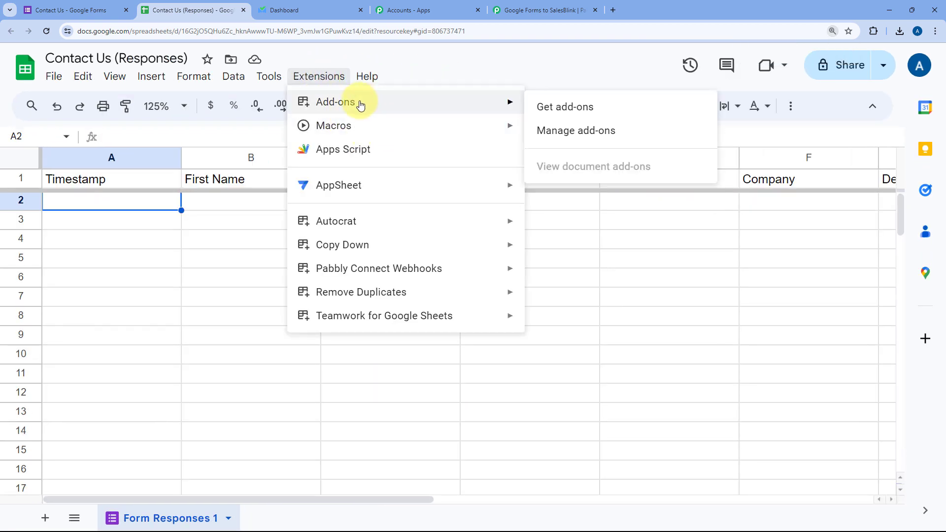
pyautogui.click(606, 108)
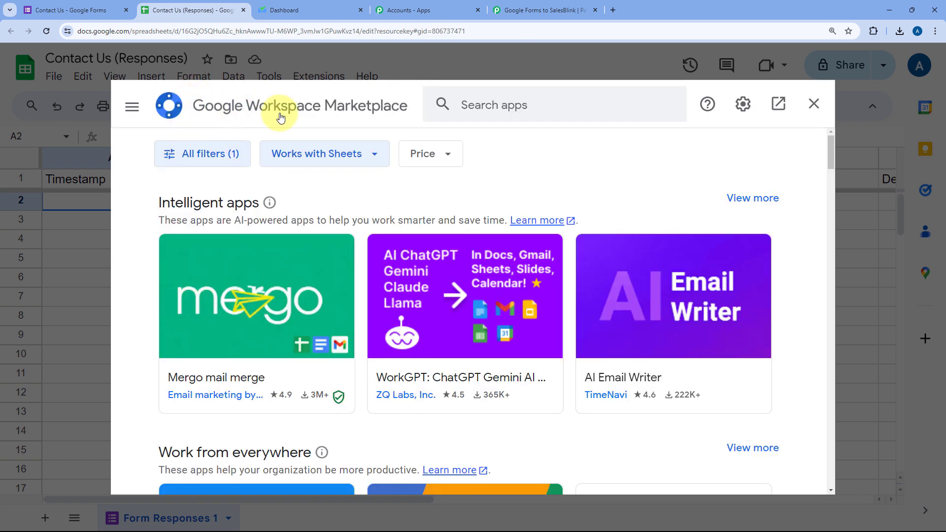
pyautogui.click(517, 104)
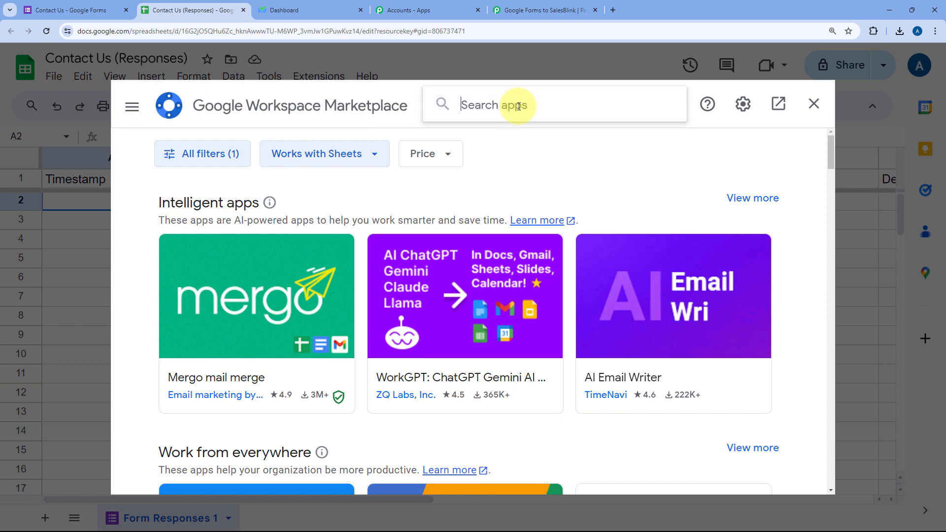
pyautogui.write('Pabbly')
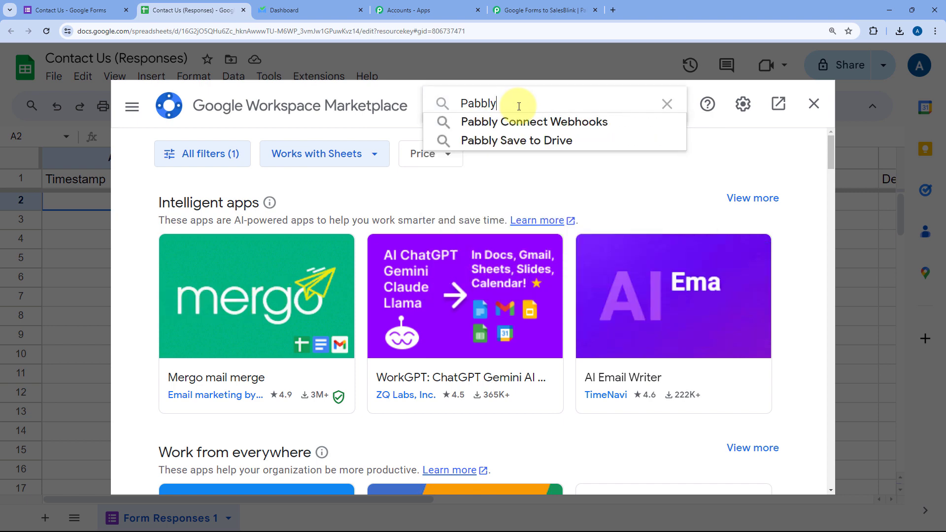
pyautogui.press('Down')
pyautogui.press('Return')
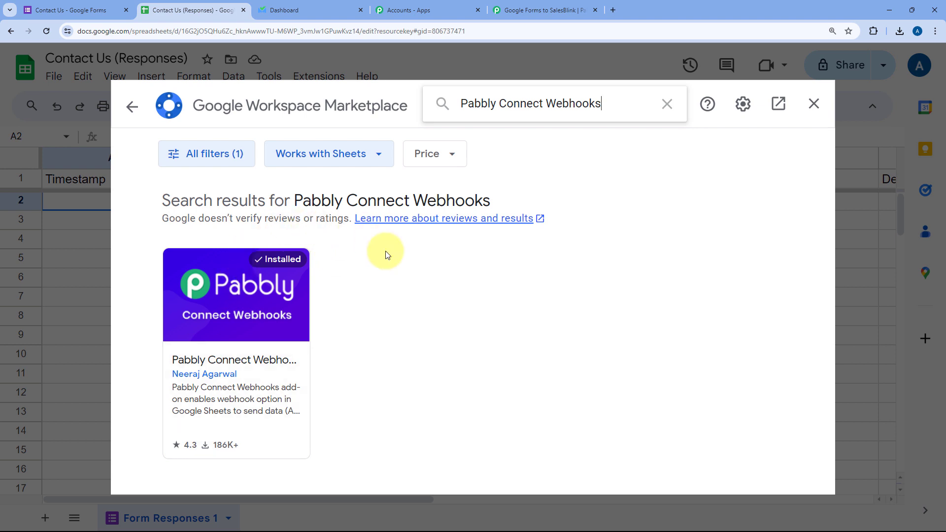
pyautogui.click(813, 103)
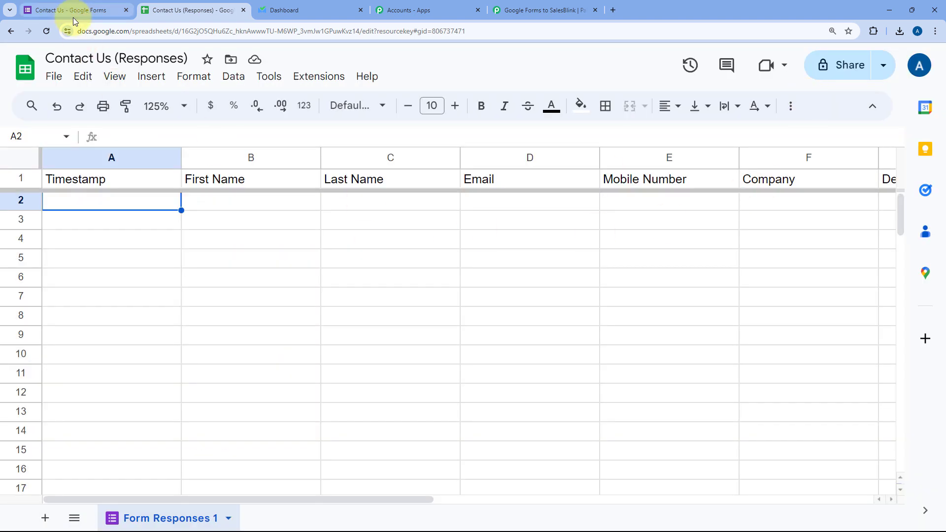
# Reload the sheet and launch Extensions > Pabbly Connect Webhooks > Initial Setup.
pyautogui.click(46, 31)
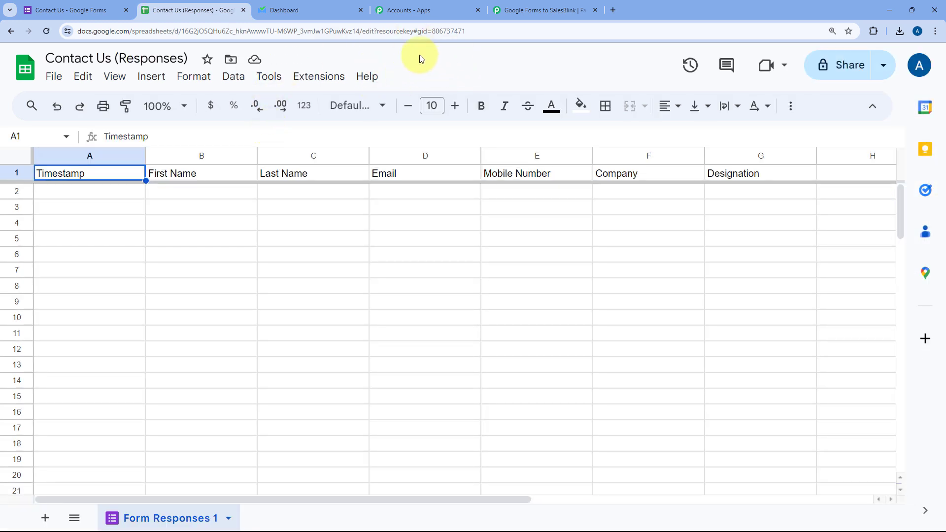
pyautogui.click(315, 78)
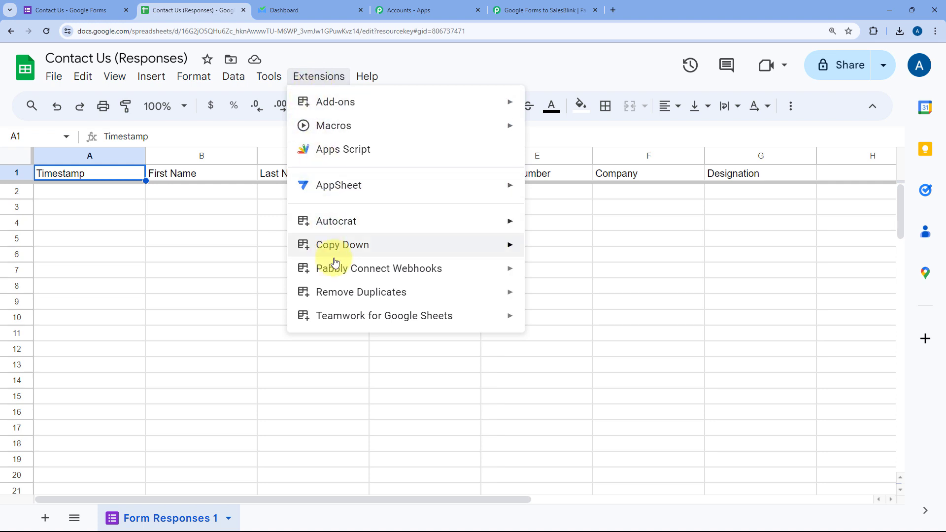
pyautogui.moveTo(365, 270)
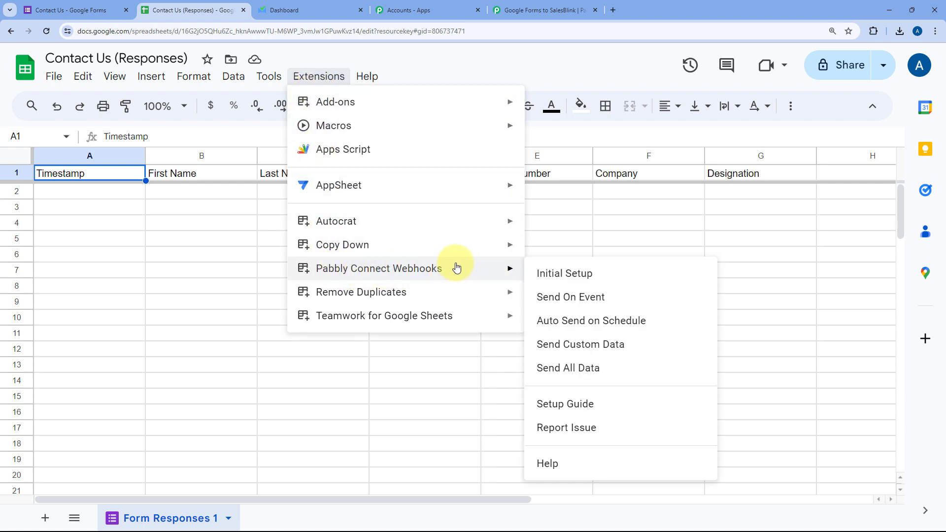
pyautogui.click(609, 273)
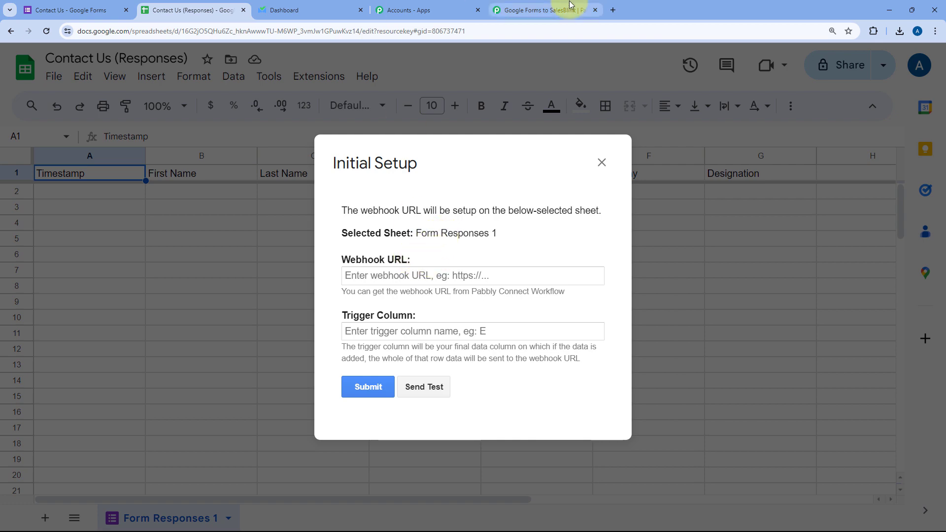
# Copy the Pabbly webhook URL and paste it into the setup's Webhook URL field.
pyautogui.click(538, 10)
pyautogui.click(737, 207)
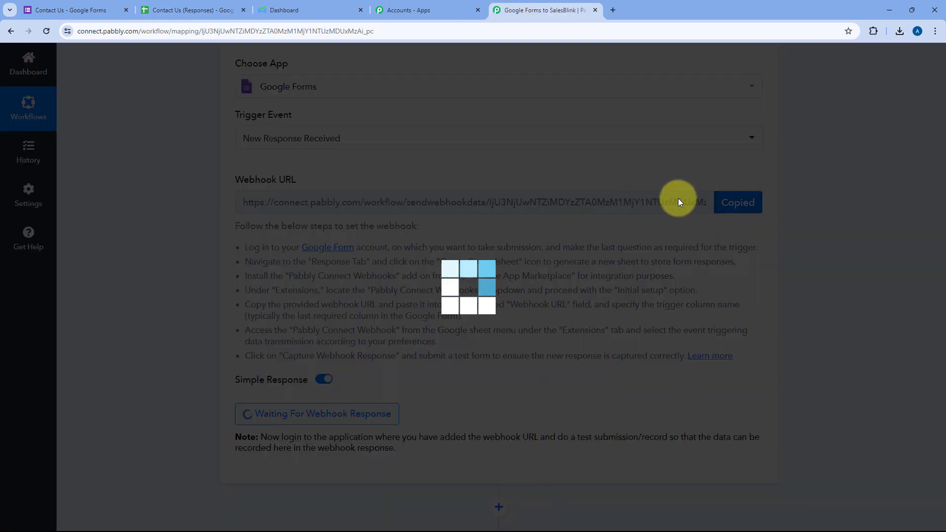
pyautogui.click(396, 10)
pyautogui.click(189, 4)
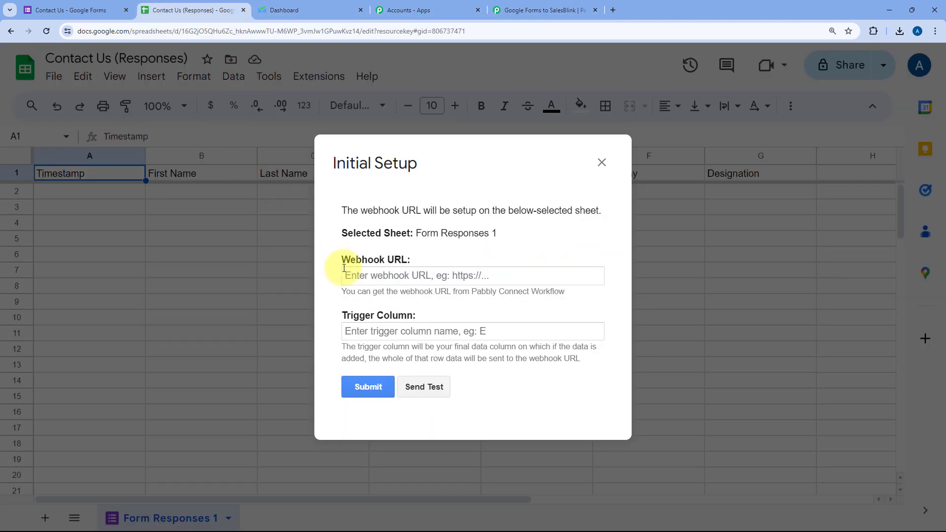
pyautogui.rightClick(370, 289)
pyautogui.click(386, 369)
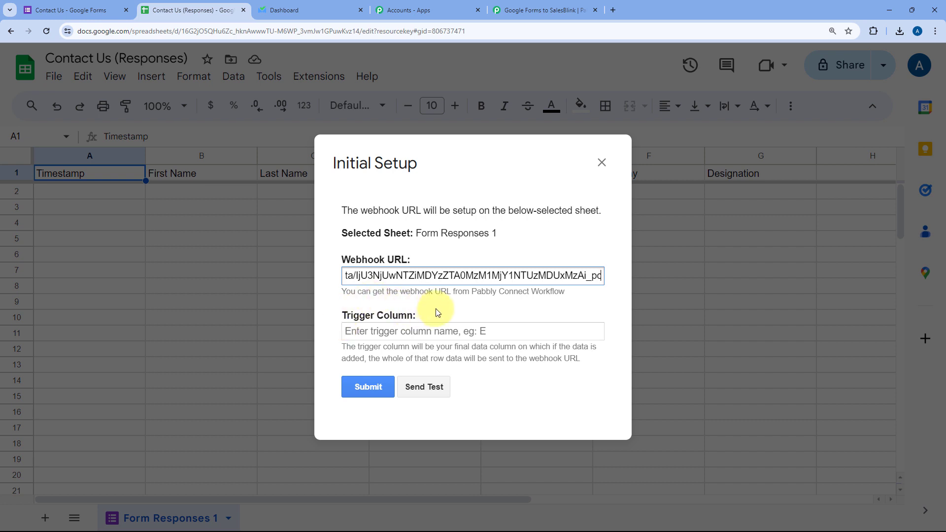
pyautogui.moveTo(471, 167); pyautogui.dragTo(453, 243)
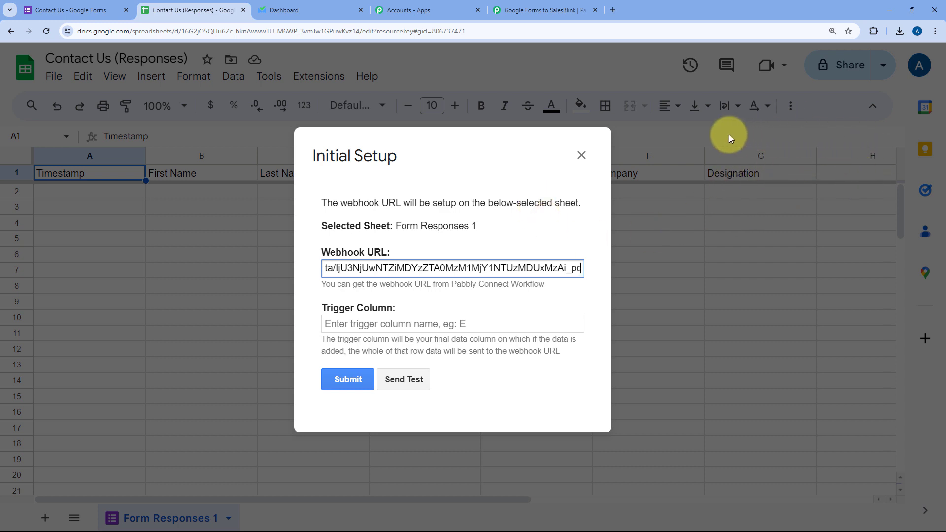
# Set trigger column G, submit the webhook setup, and close the dialog.
pyautogui.click(392, 324)
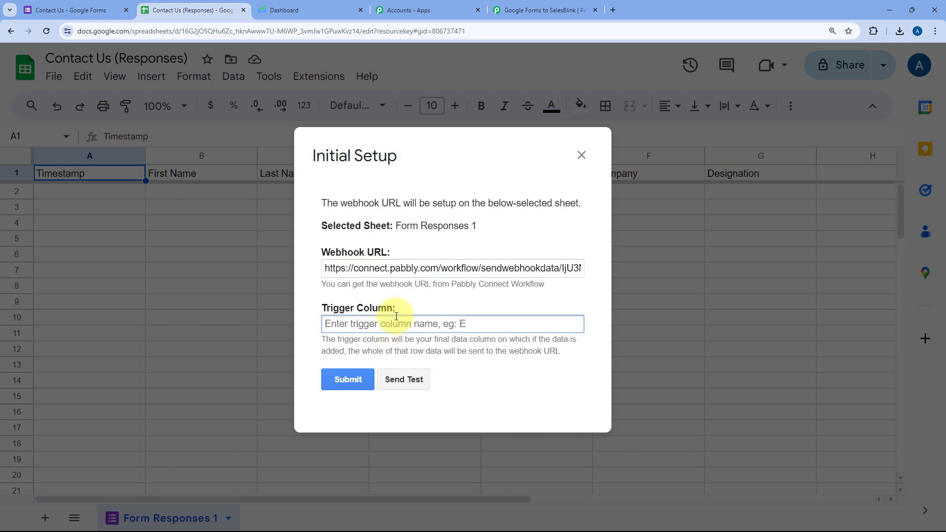
pyautogui.write('G')
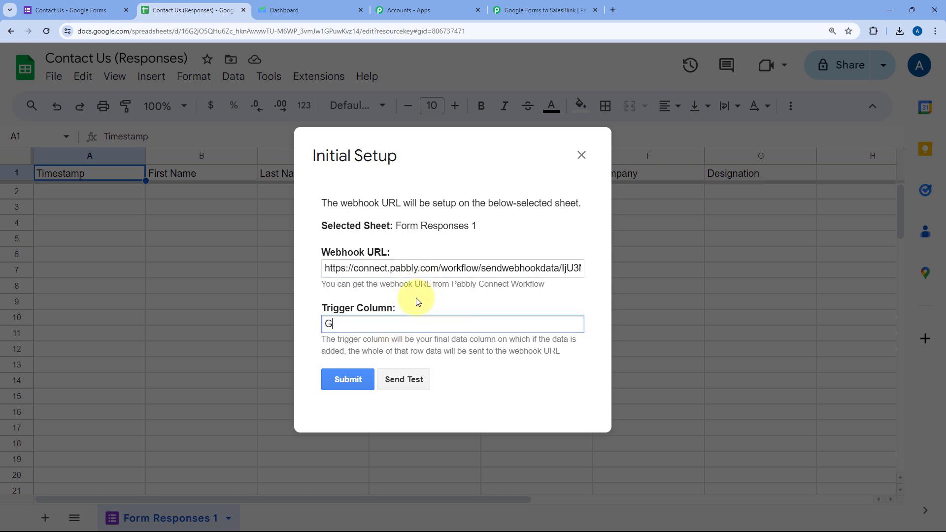
pyautogui.click(346, 384)
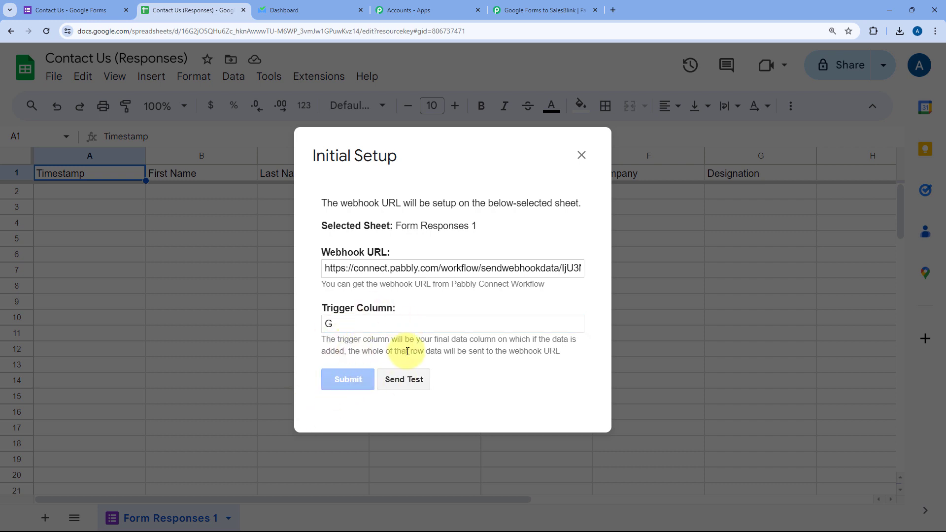
pyautogui.scroll(-1, 379, 370)
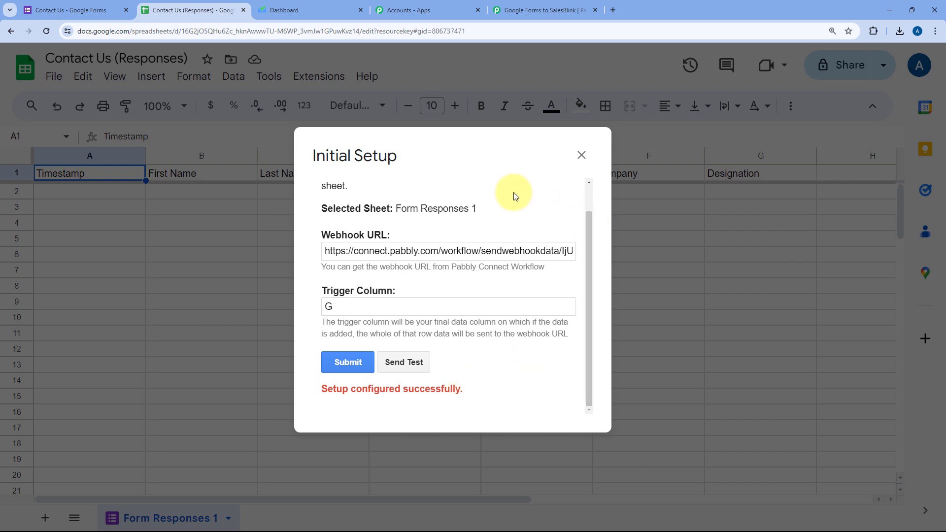
pyautogui.click(581, 155)
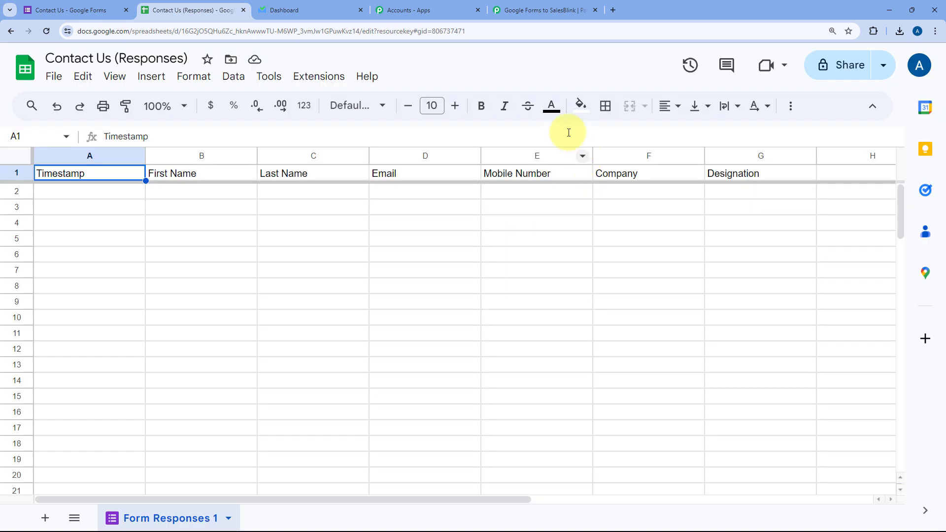
# Run Extensions > Pabbly Connect Webhooks > Send On Event in the responses sheet, then return to the Contact Us form.
pyautogui.click(317, 79)
pyautogui.moveTo(348, 266)
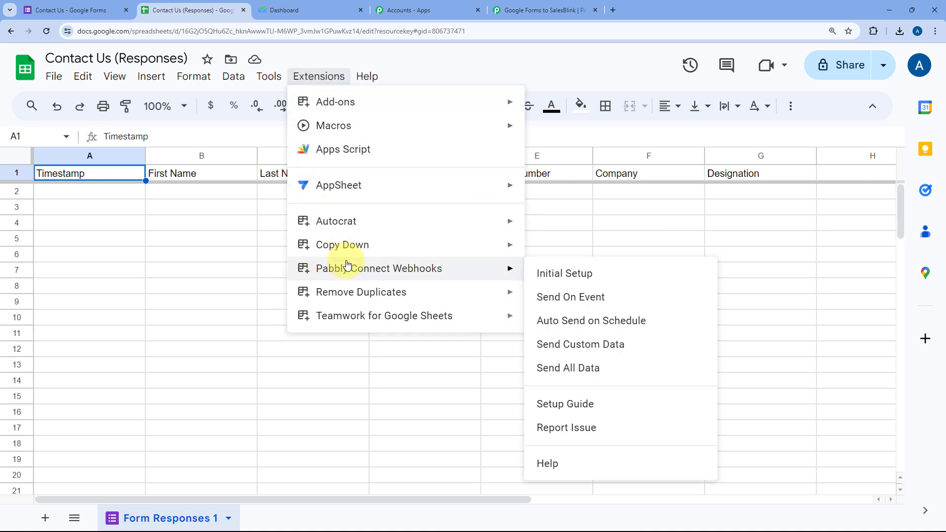
pyautogui.click(534, 302)
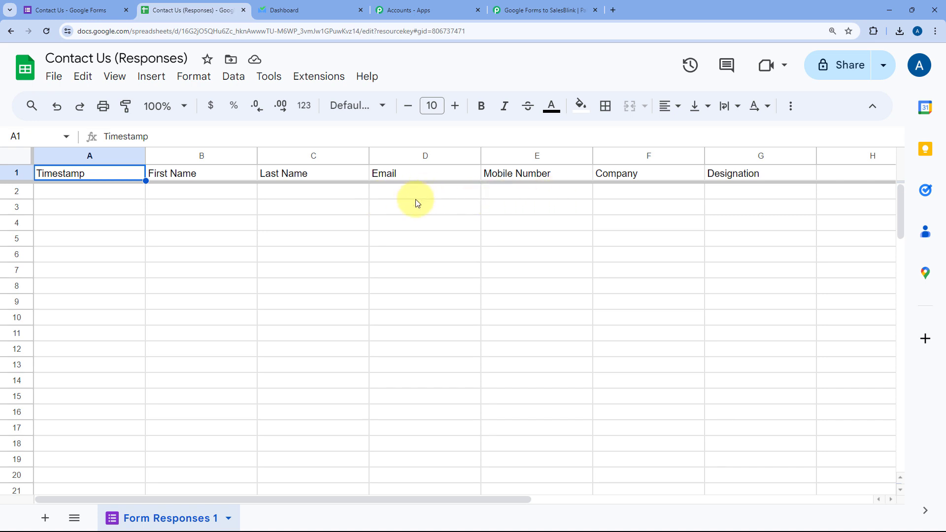
pyautogui.click(71, 4)
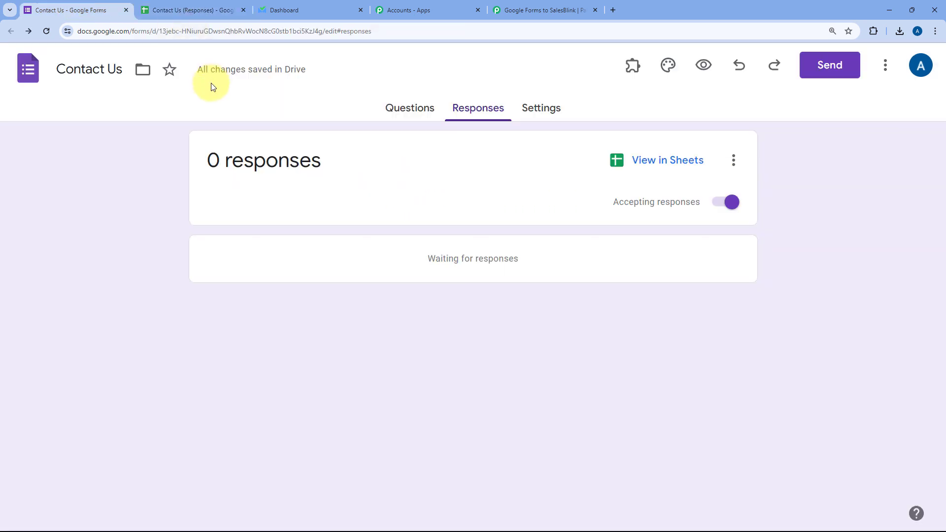
# Check the Pabbly Connect workflow, which is still waiting for webhook data.
pyautogui.click(193, 9)
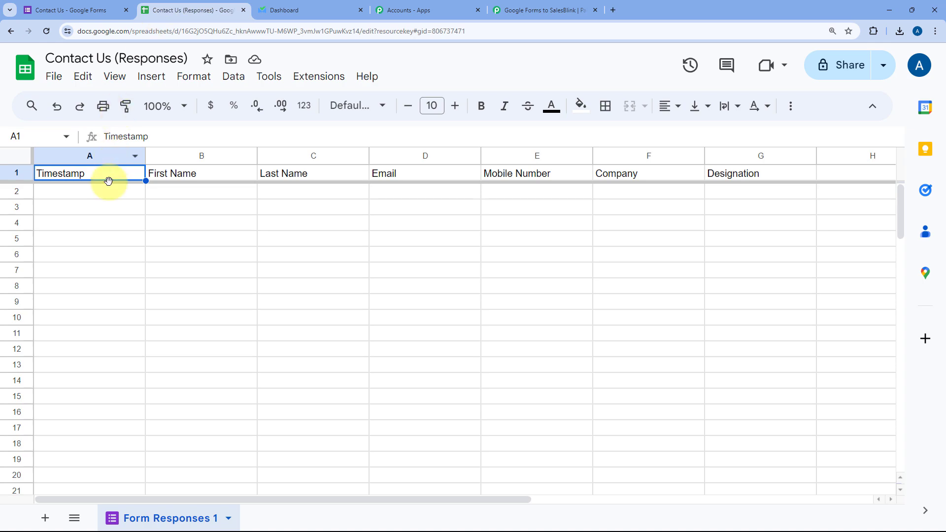
pyautogui.click(532, 9)
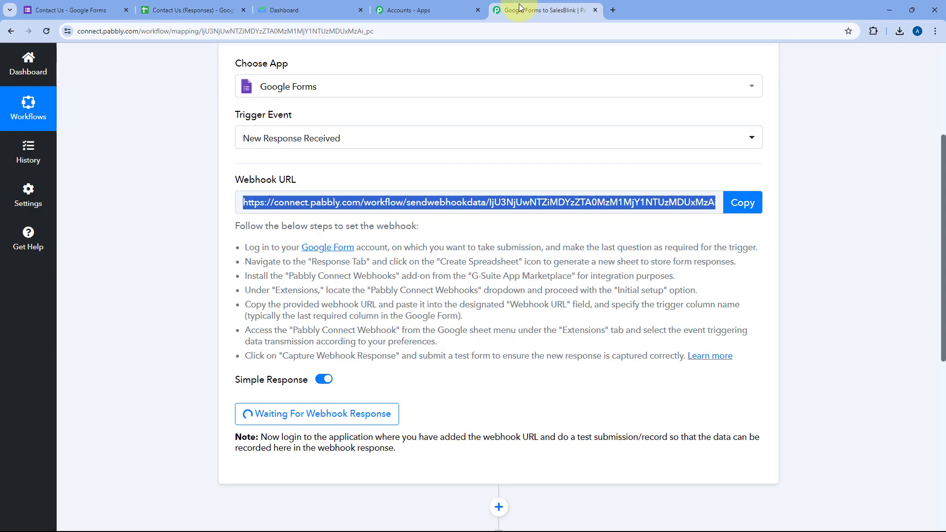
pyautogui.click(498, 233)
pyautogui.scroll(-4, 499, 236)
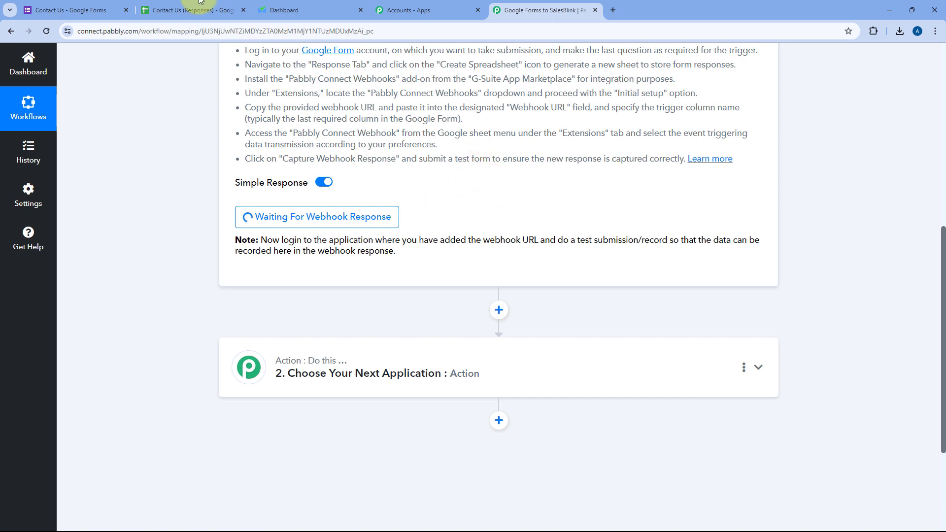
# Copy the Contact Us form's shareable link and load the live form in a new tab.
pyautogui.click(80, 6)
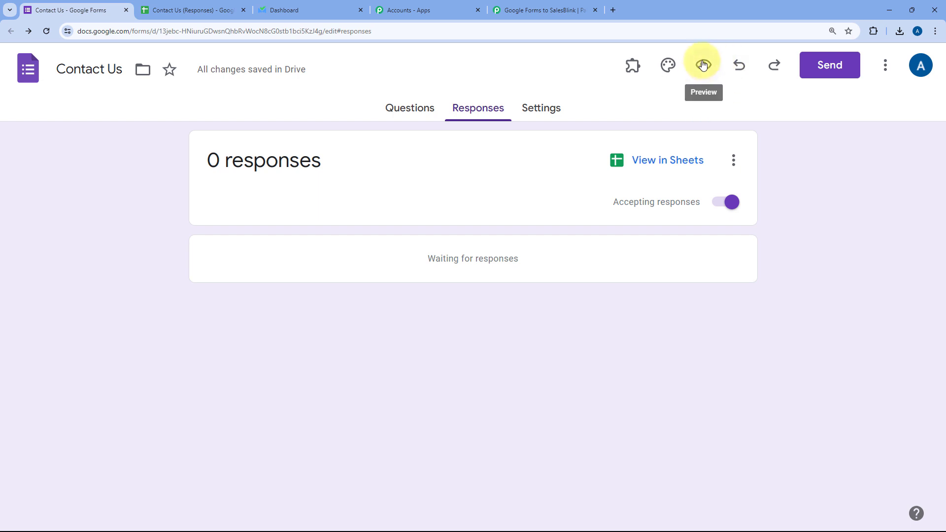
pyautogui.click(825, 66)
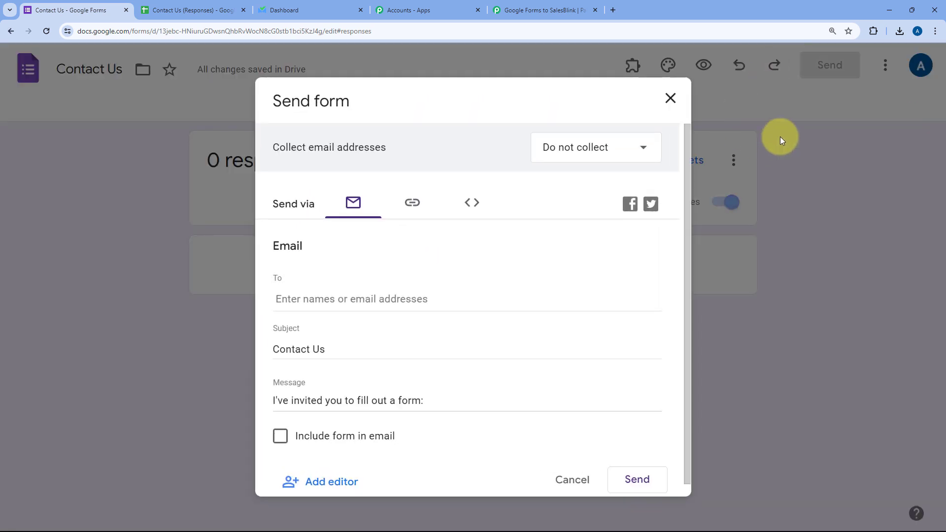
pyautogui.click(412, 202)
pyautogui.click(648, 319)
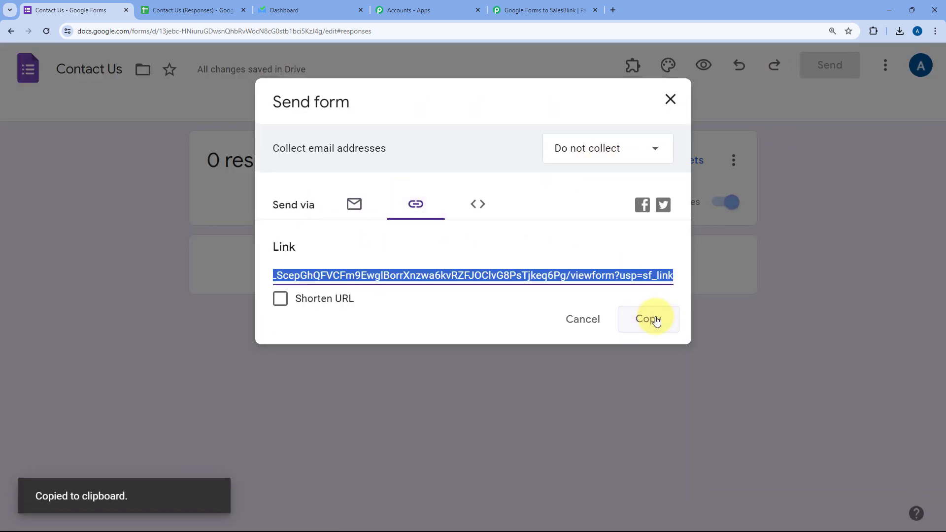
pyautogui.hotkey('ctrl', 't')
pyautogui.hotkey('ctrl', 'v')
pyautogui.press('Return')
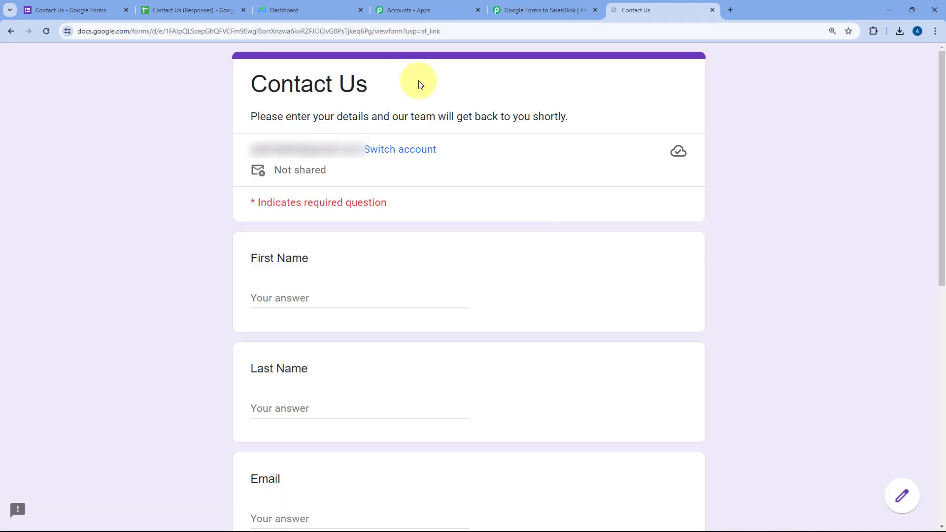
# Fill in the First Name, Last Name, Mobile Number, Company and Designation answers.
pyautogui.scroll(-4, 197, 139)
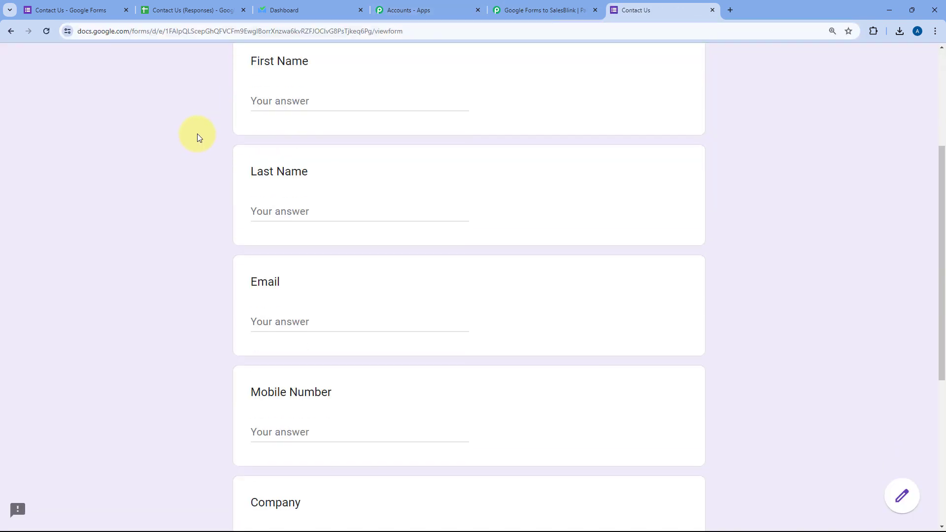
pyautogui.click(258, 106)
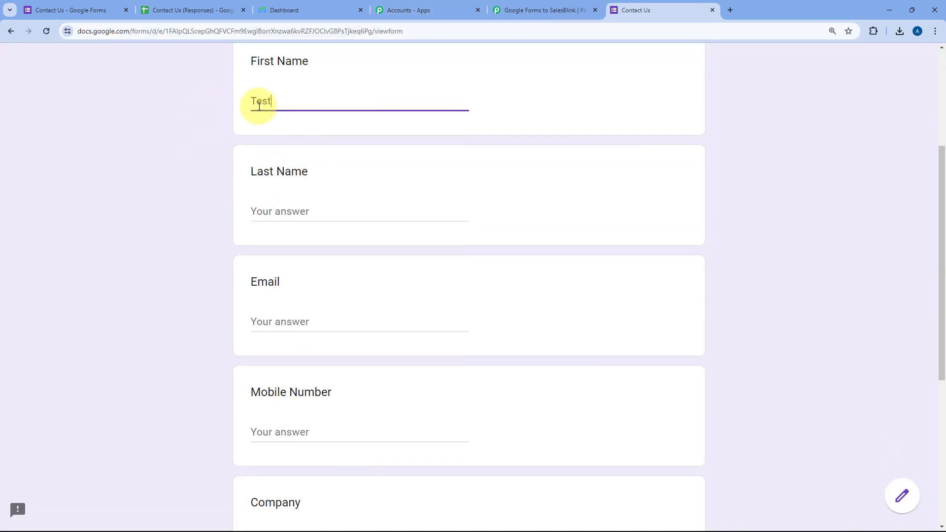
pyautogui.press('Tab')
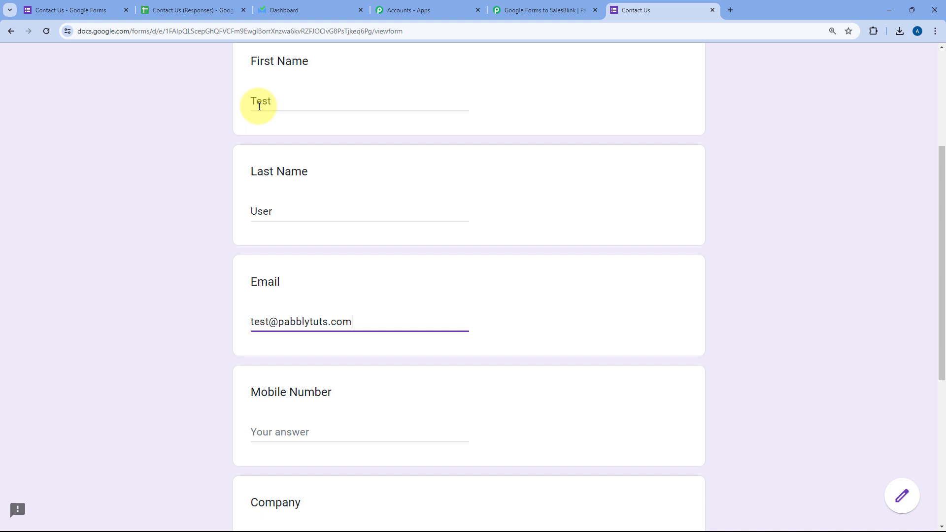
pyautogui.scroll(-1, 216, 218)
pyautogui.click(307, 387)
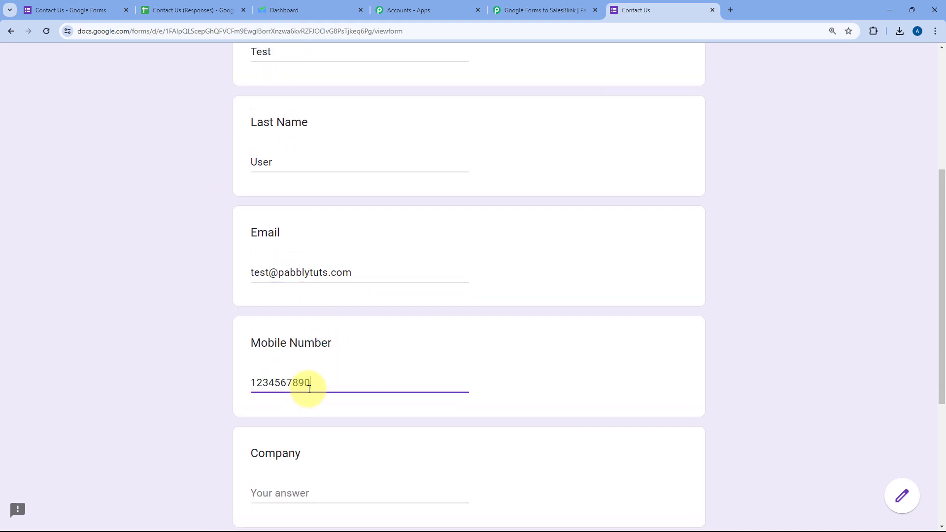
pyautogui.scroll(-4, 291, 377)
pyautogui.click(323, 296)
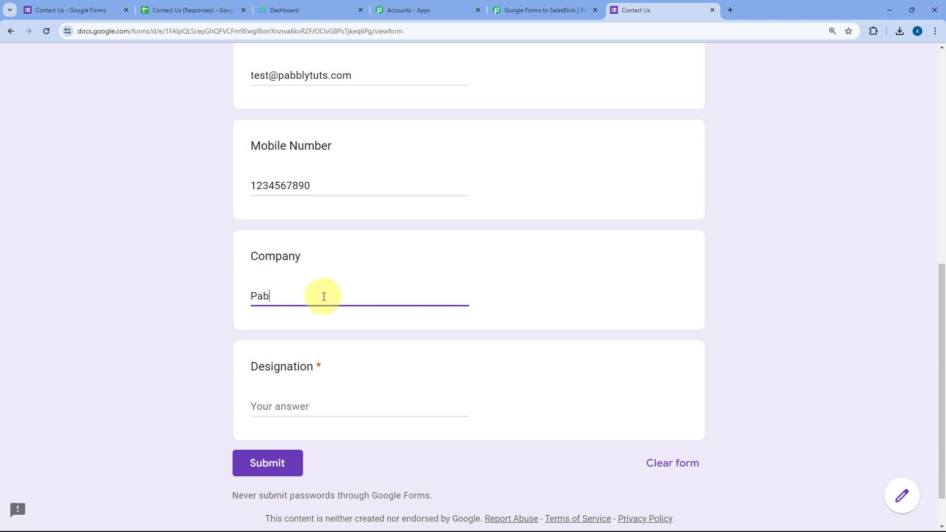
pyautogui.click(301, 400)
pyautogui.write('Developer')
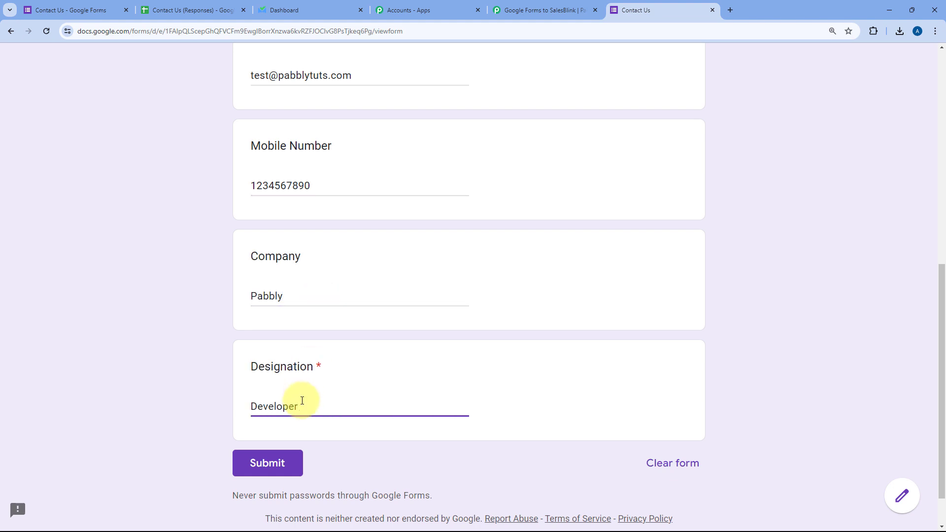
pyautogui.click(189, 351)
# Submit the test response and open the Contact Us (Responses) spreadsheet to see the new row.
pyautogui.scroll(3, 195, 324)
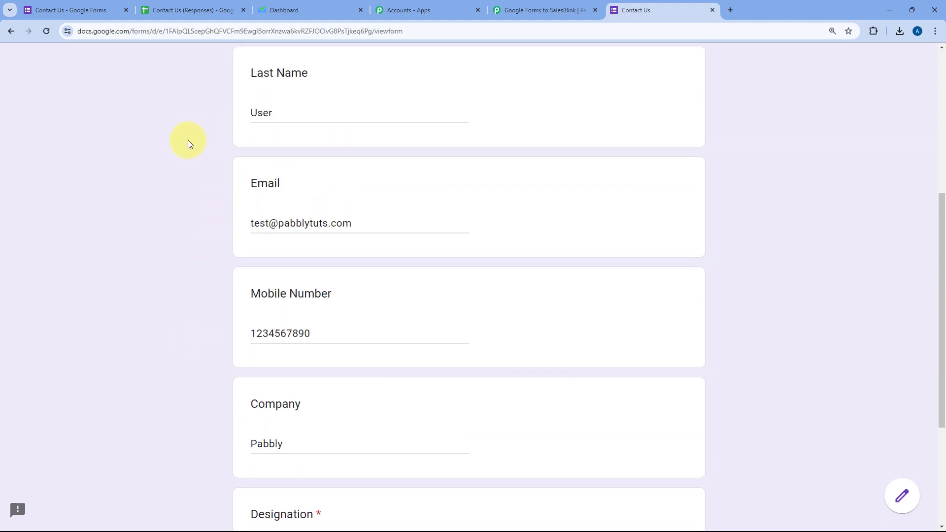
pyautogui.scroll(-3, 205, 156)
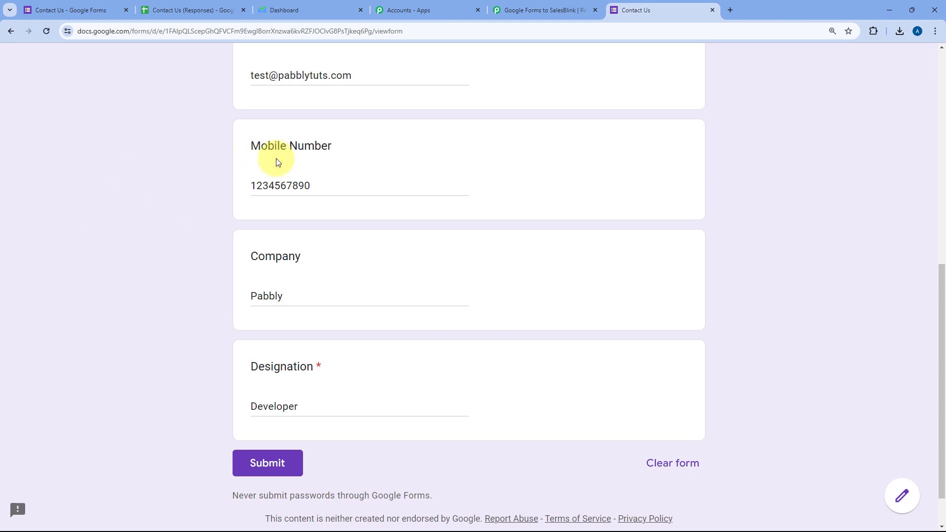
pyautogui.scroll(2, 249, 127)
pyautogui.scroll(-3, 232, 149)
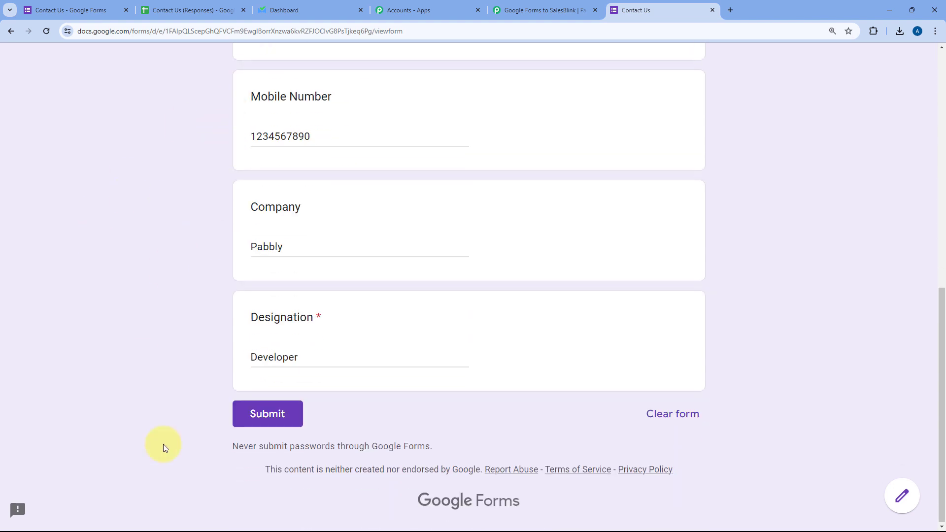
pyautogui.click(275, 424)
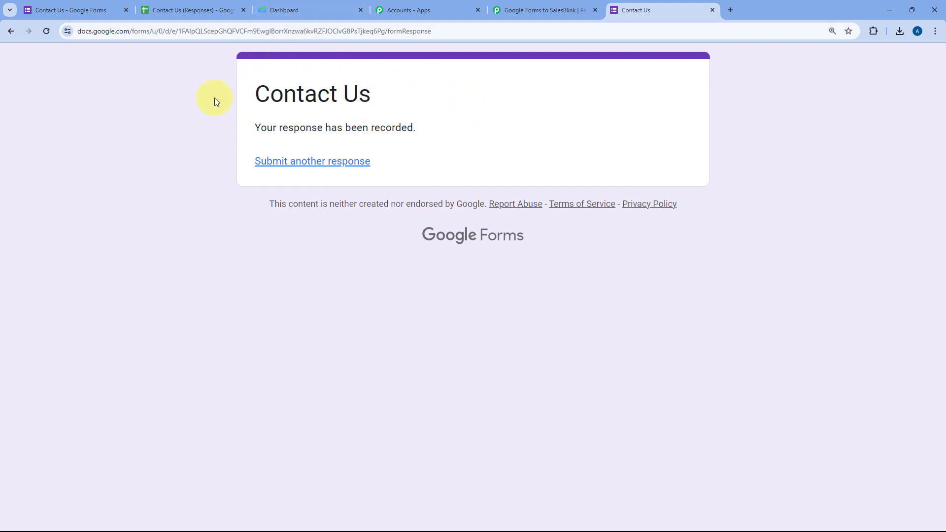
pyautogui.click(206, 7)
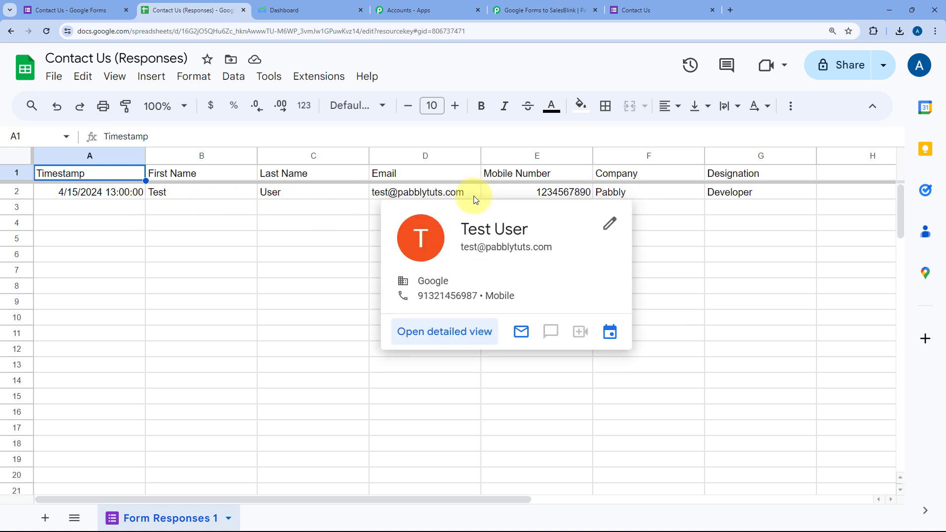
pyautogui.click(288, 212)
# Check the response in row 2, then go to the Google Forms to SalesBlink workflow.
pyautogui.click(202, 206)
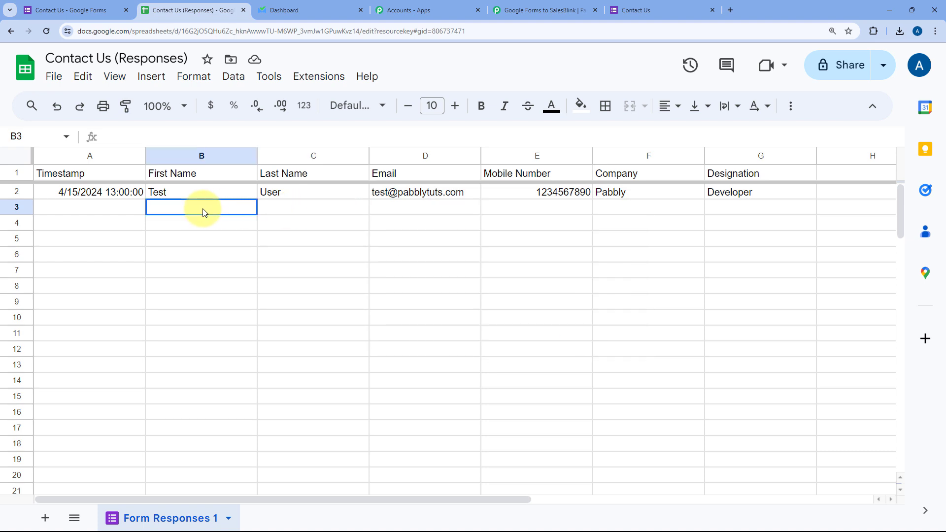
pyautogui.click(95, 211)
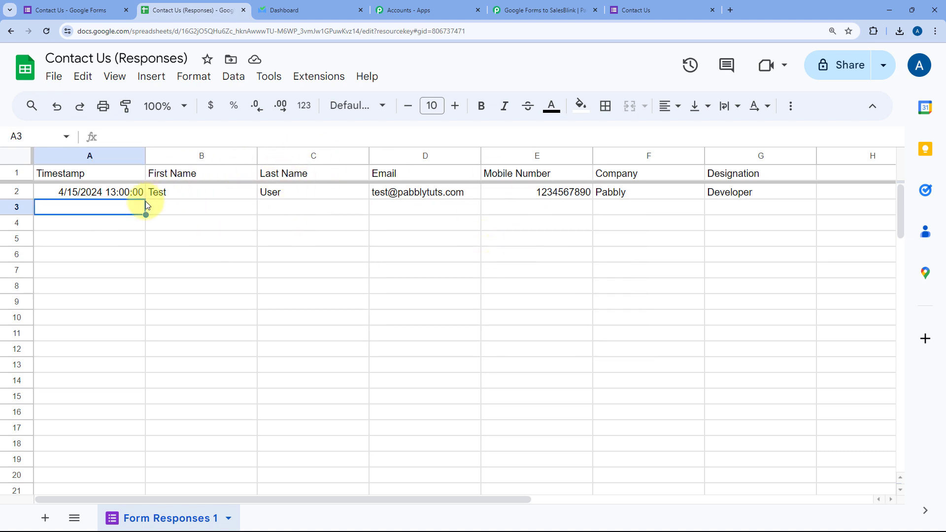
pyautogui.click(558, 10)
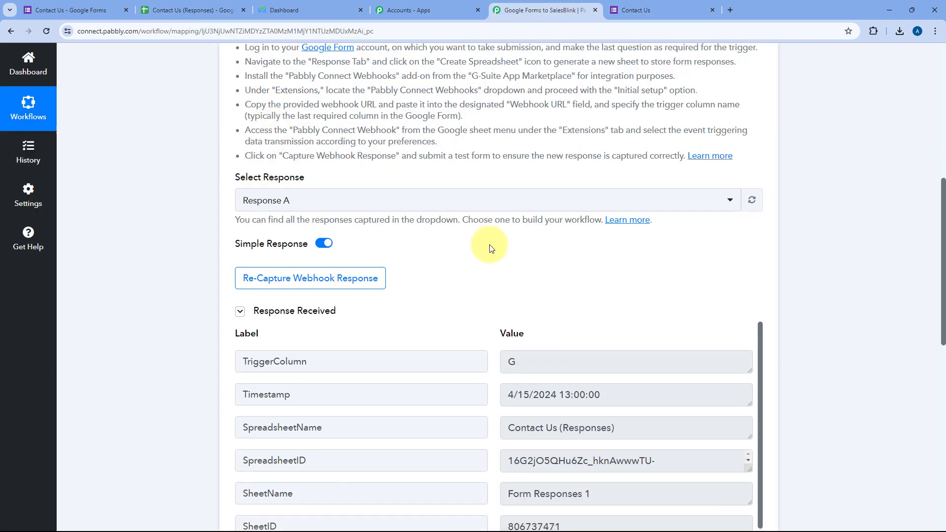
pyautogui.scroll(-4, 489, 247)
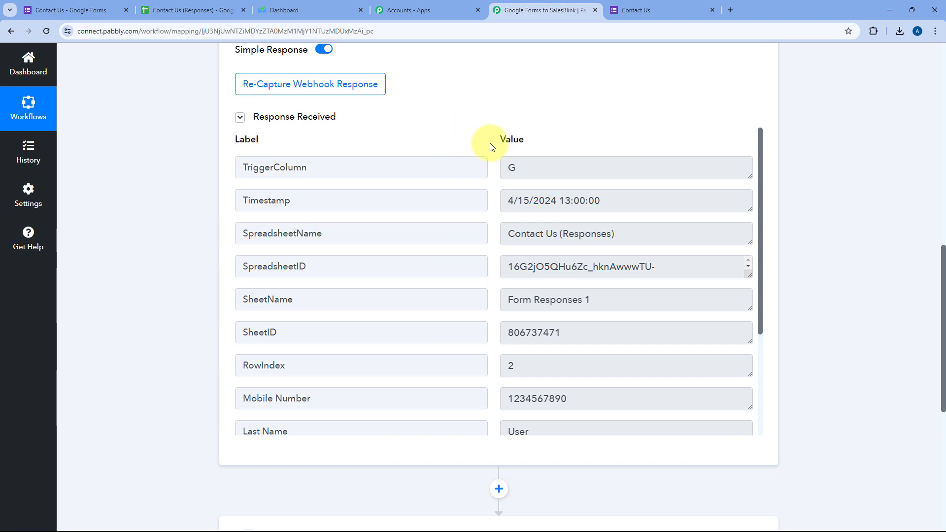
pyautogui.scroll(-1, 495, 168)
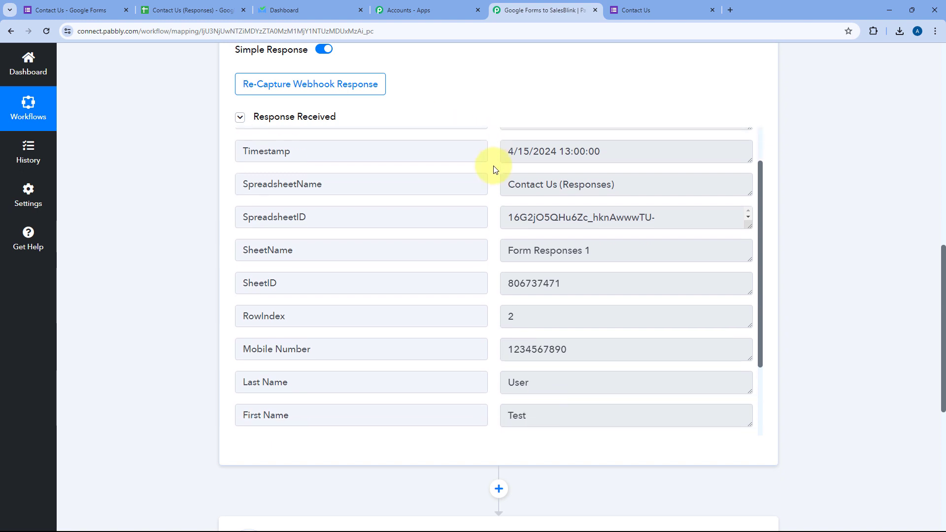
pyautogui.scroll(1, 490, 184)
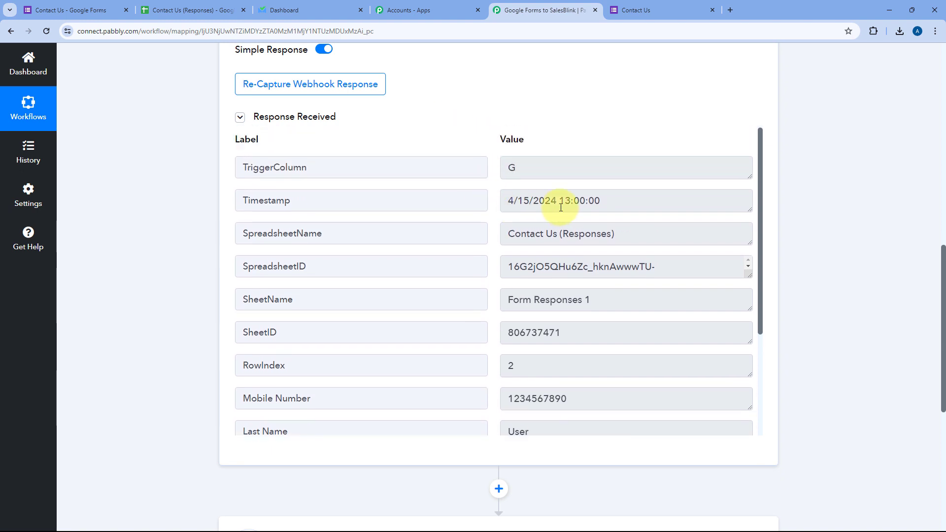
pyautogui.moveTo(644, 202); pyautogui.dragTo(492, 203)
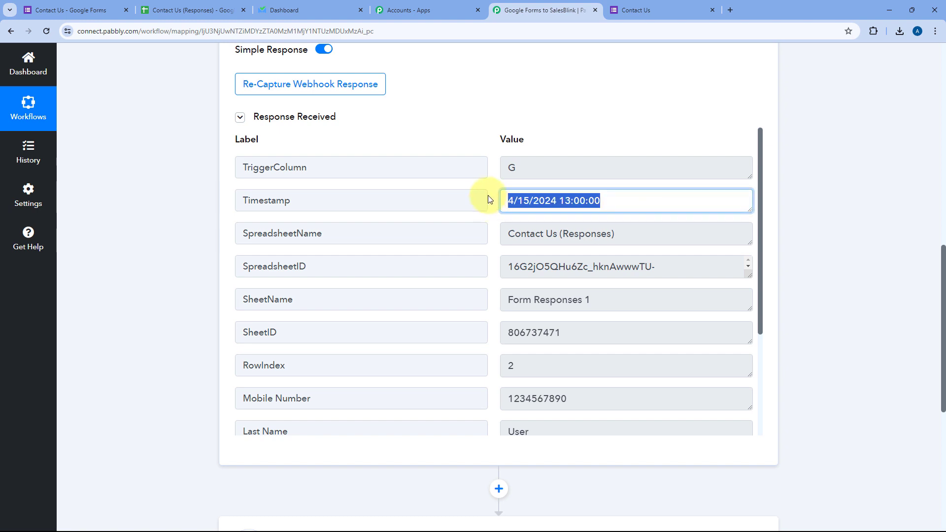
pyautogui.click(488, 197)
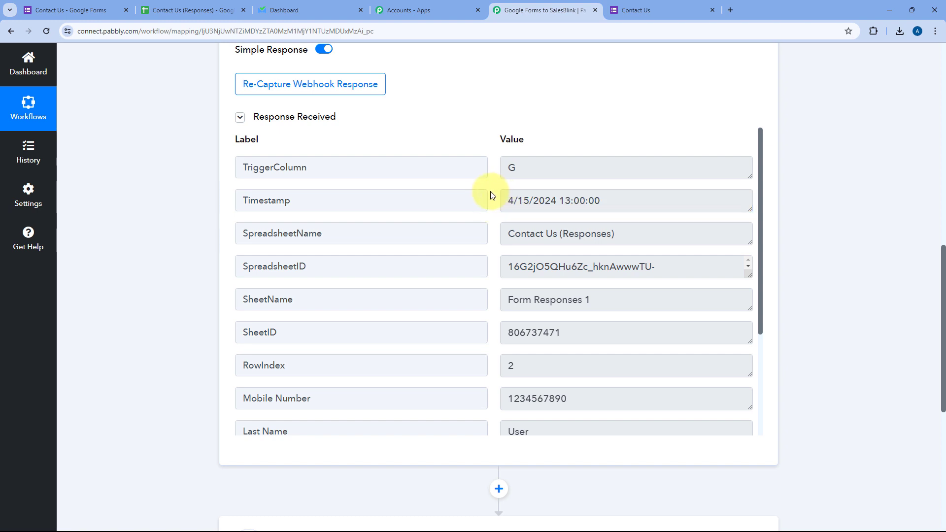
pyautogui.scroll(-3, 491, 195)
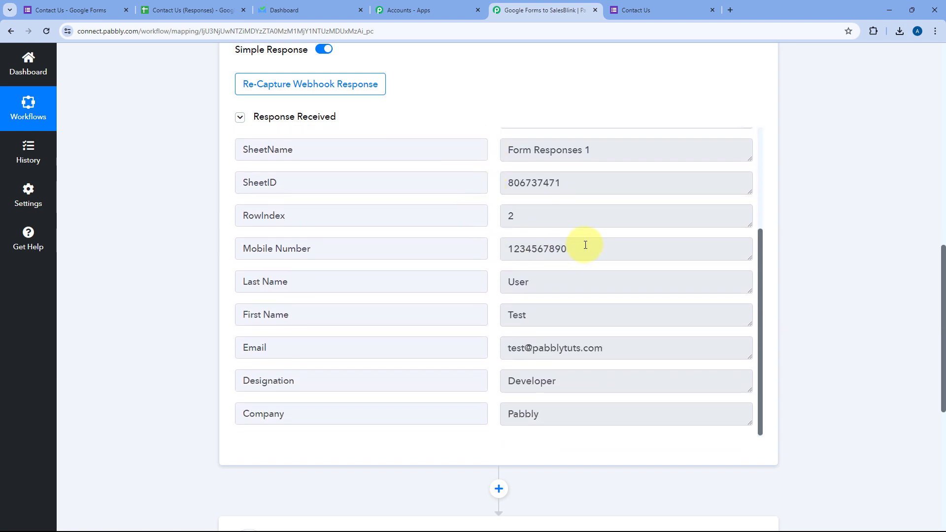
pyautogui.moveTo(586, 245); pyautogui.dragTo(501, 246)
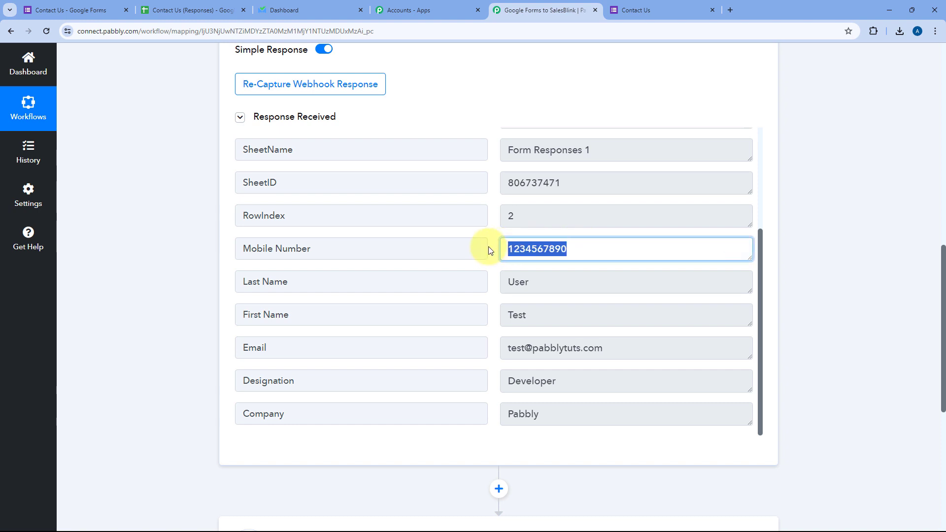
pyautogui.click(491, 249)
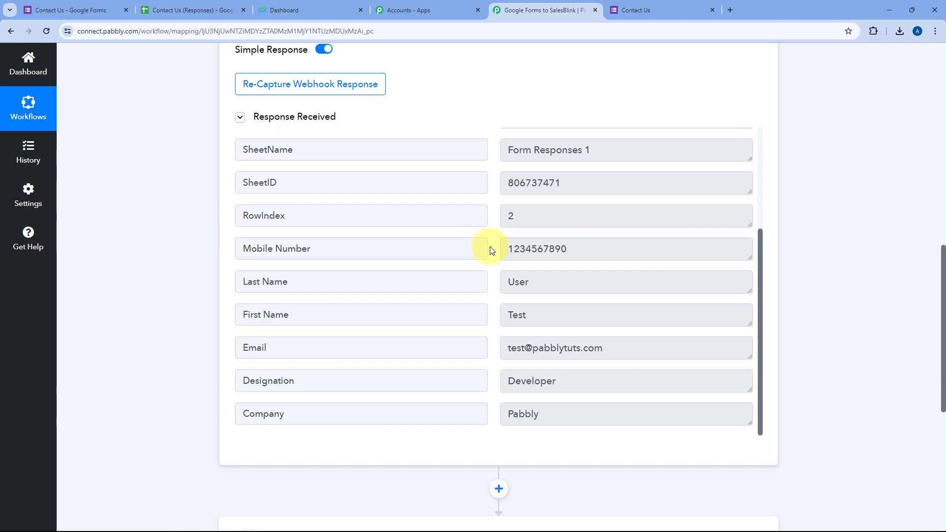
pyautogui.moveTo(540, 309); pyautogui.dragTo(492, 312)
pyautogui.moveTo(550, 281); pyautogui.dragTo(491, 291)
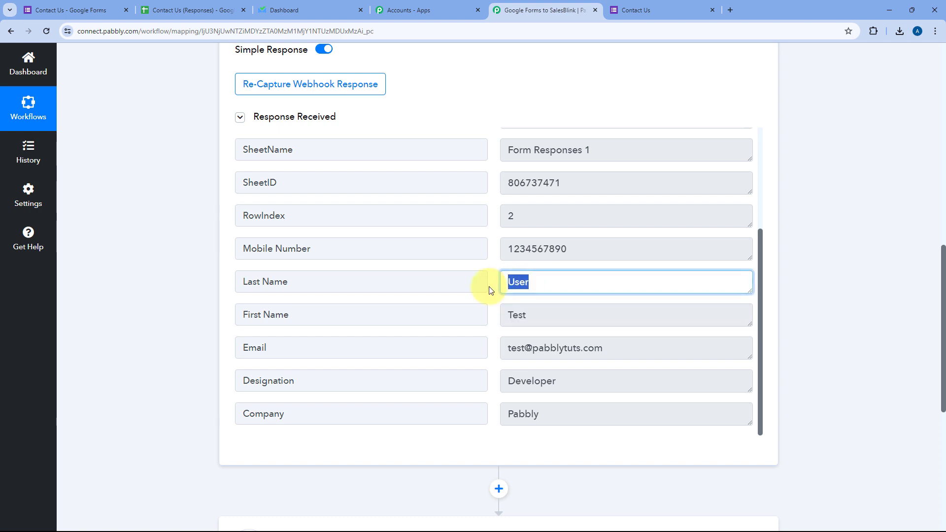
pyautogui.moveTo(616, 345); pyautogui.dragTo(489, 348)
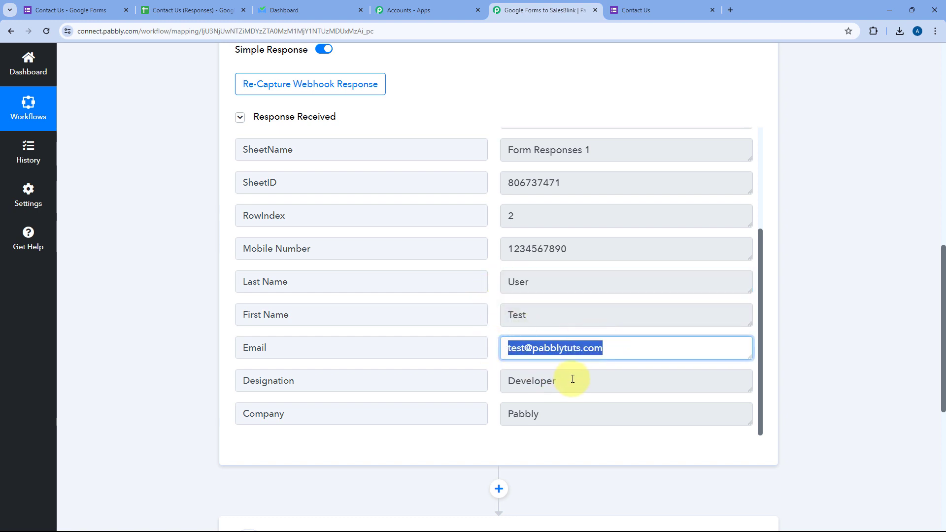
pyautogui.moveTo(573, 378); pyautogui.dragTo(494, 385)
pyautogui.moveTo(547, 414); pyautogui.dragTo(489, 408)
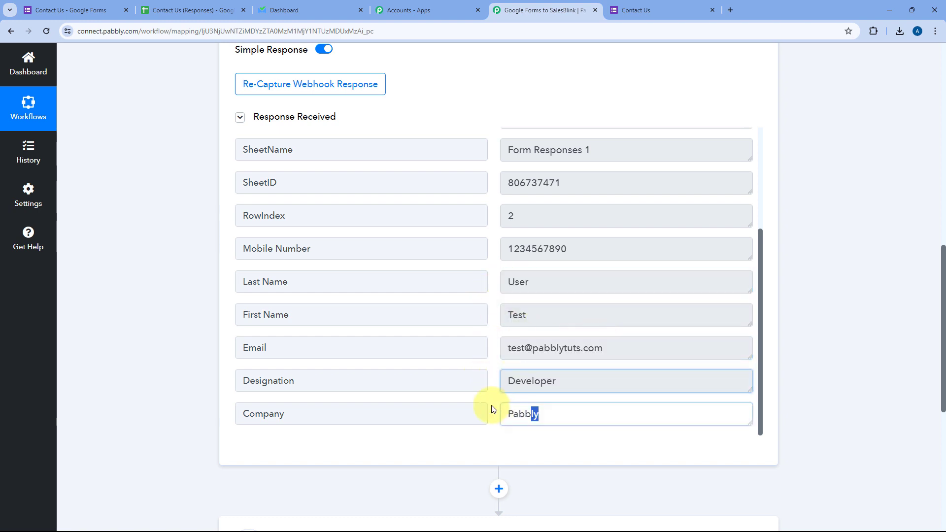
pyautogui.click(492, 313)
pyautogui.scroll(1, 429, 283)
pyautogui.moveTo(368, 253); pyautogui.dragTo(217, 262)
pyautogui.click(553, 266)
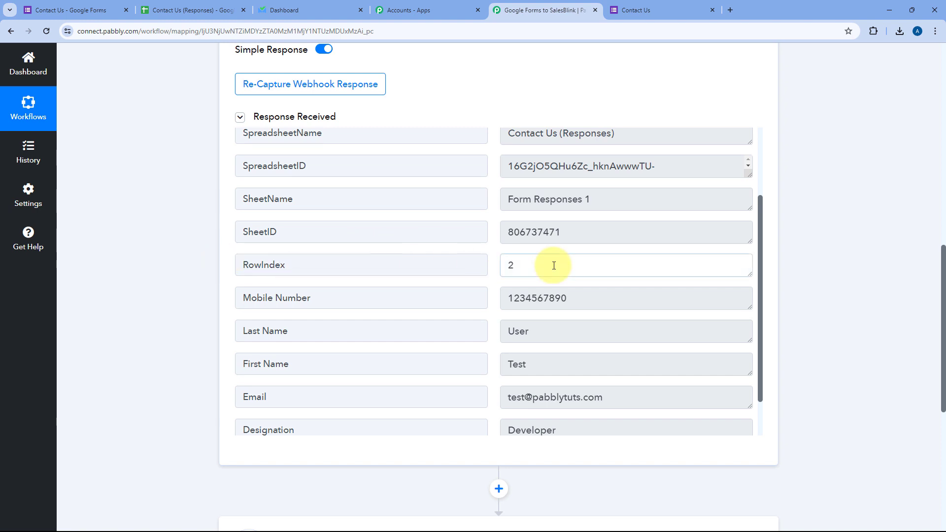
pyautogui.moveTo(553, 266); pyautogui.dragTo(499, 263)
pyautogui.click(493, 264)
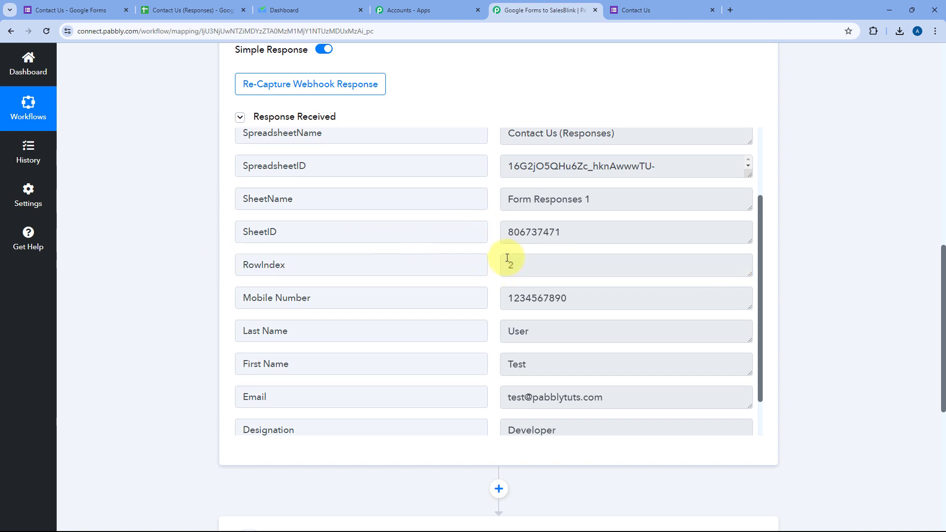
pyautogui.click(210, 9)
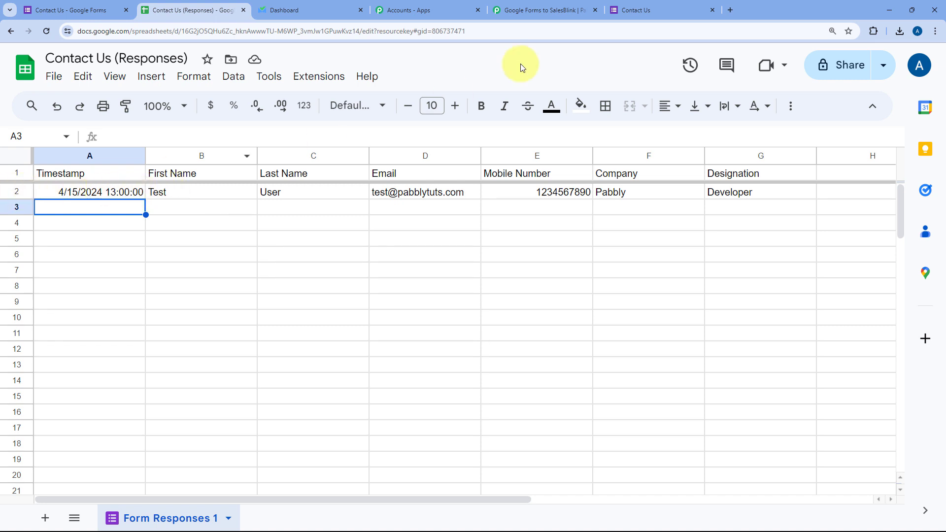
pyautogui.click(571, 10)
pyautogui.moveTo(514, 266); pyautogui.dragTo(490, 270)
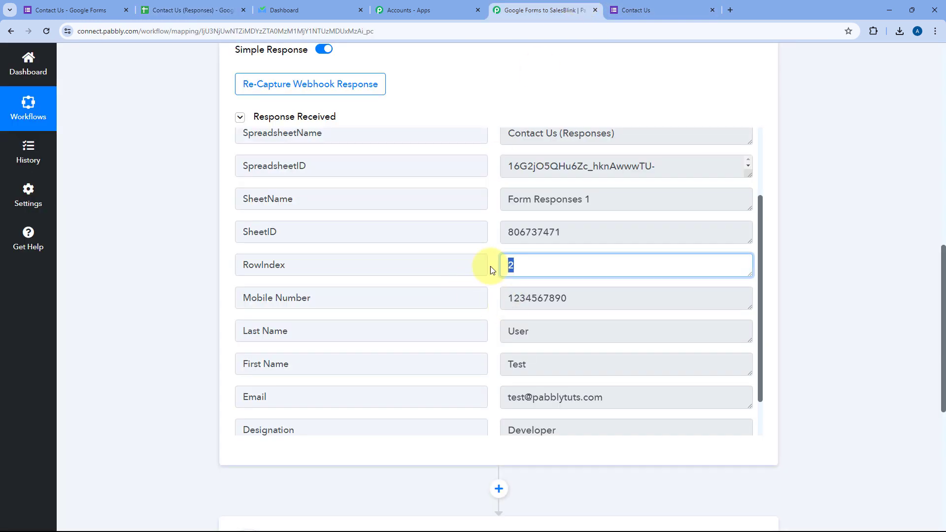
pyautogui.click(493, 268)
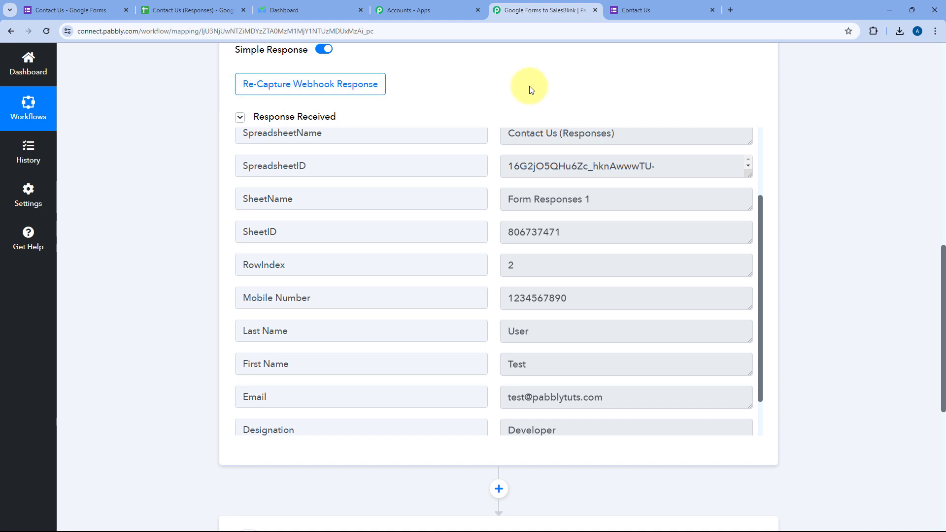
pyautogui.click(634, 7)
pyautogui.click(567, 7)
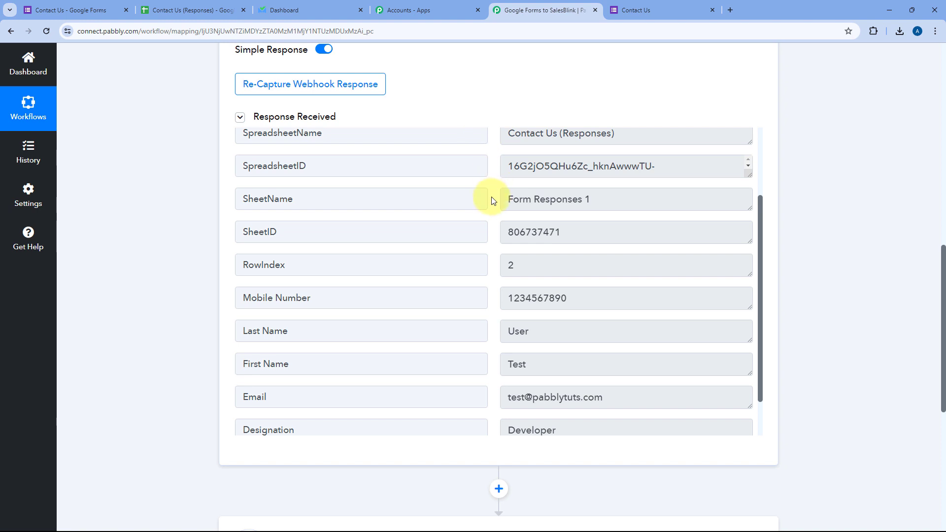
pyautogui.scroll(-1, 488, 202)
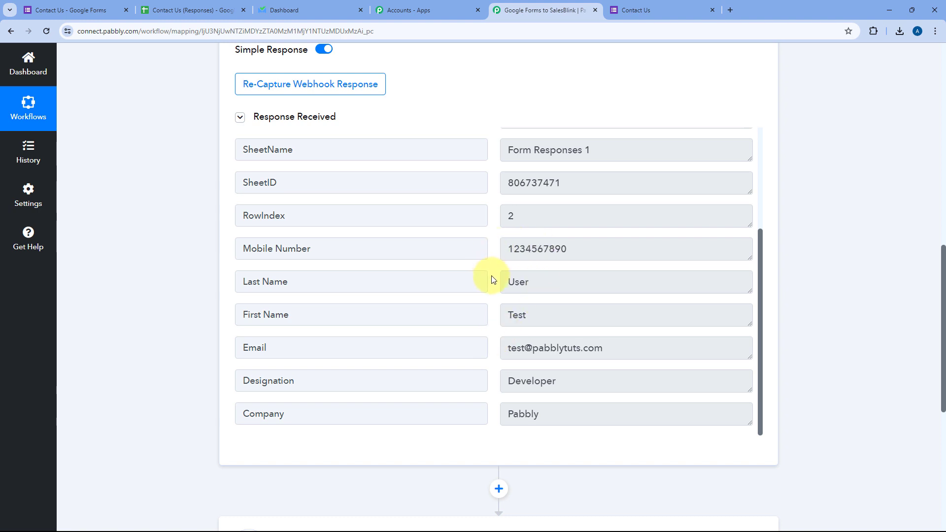
pyautogui.scroll(-7, 191, 310)
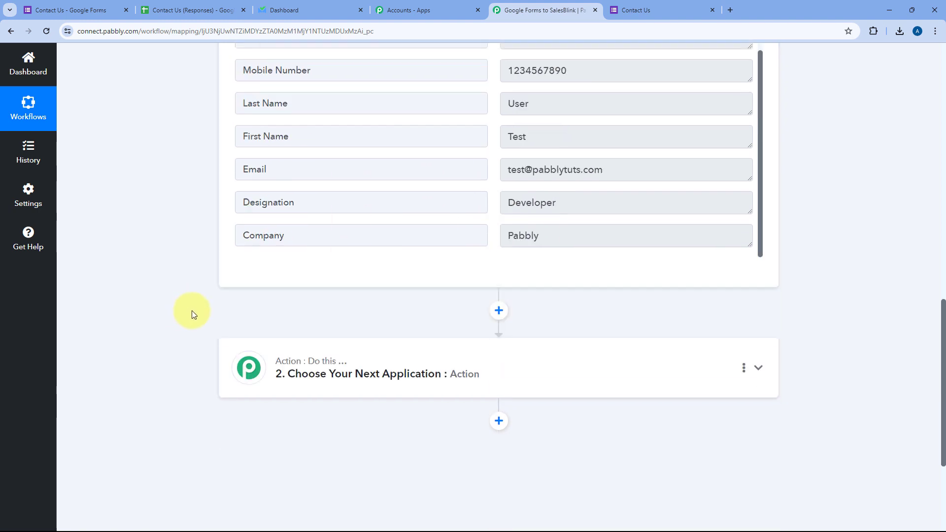
# Set the second step's app to SalesBlink with the Add Leads to List action event.
pyautogui.click(488, 192)
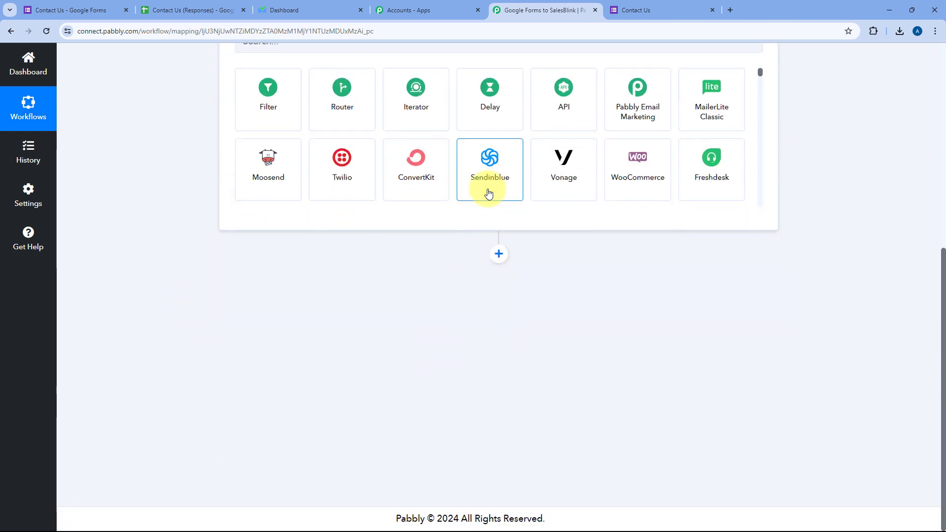
pyautogui.click(250, 255)
pyautogui.write('S')
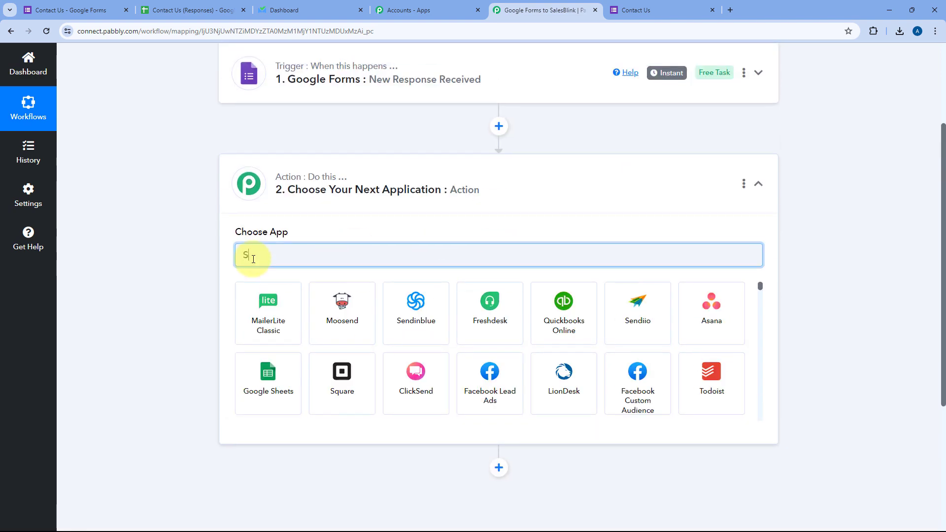
pyautogui.write('alesBli')
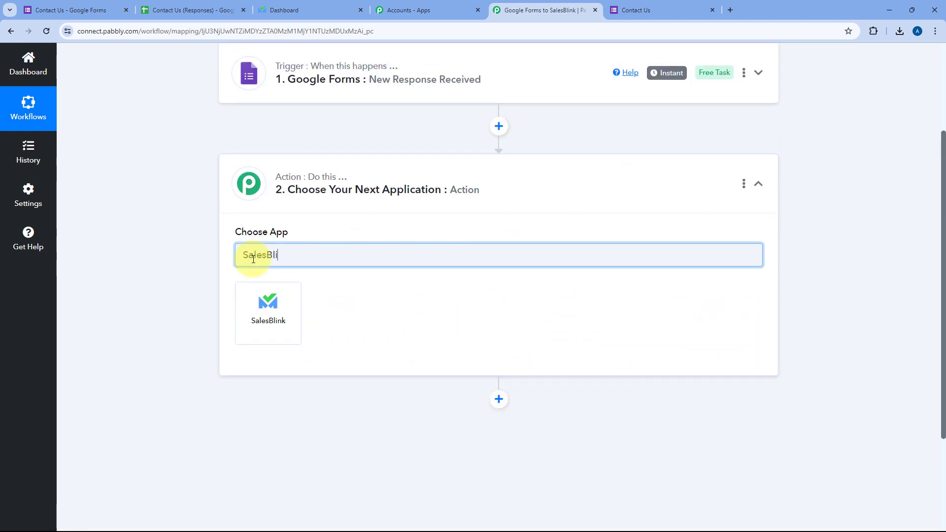
pyautogui.click(256, 309)
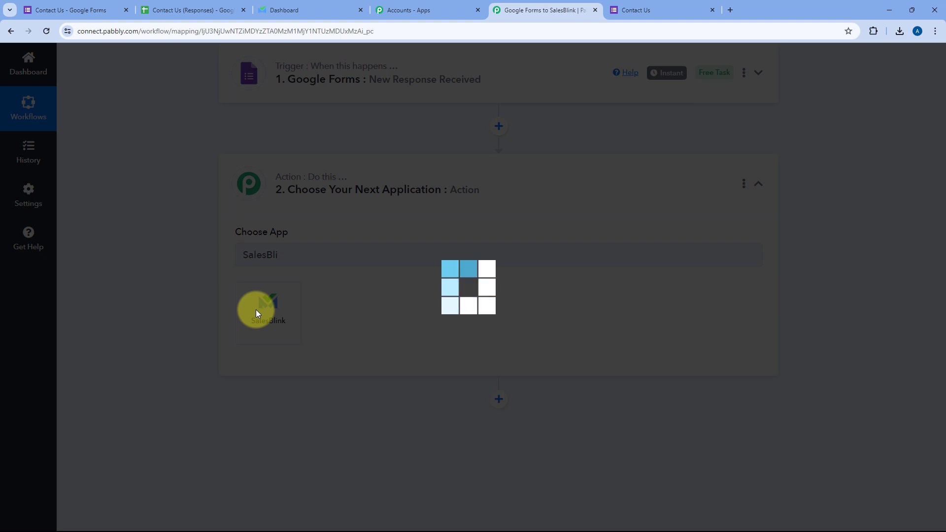
pyautogui.scroll(-2, 196, 238)
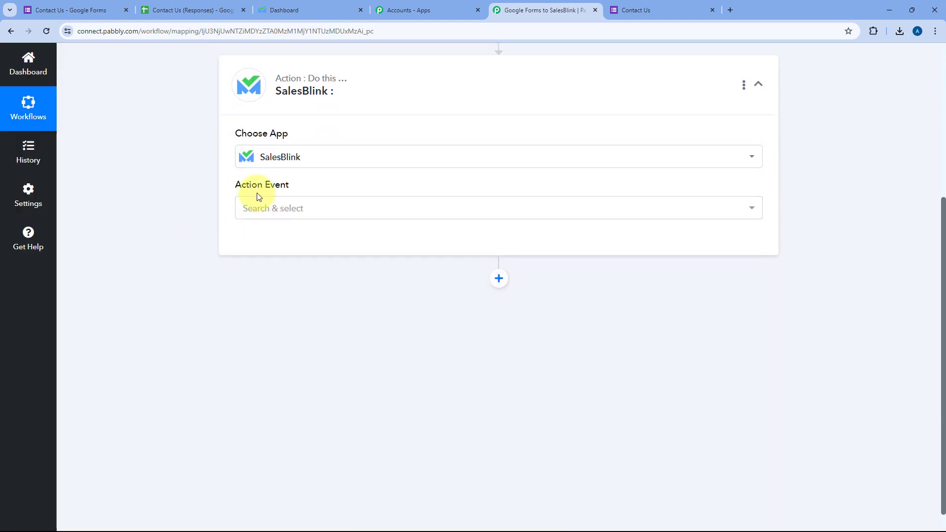
pyautogui.click(338, 207)
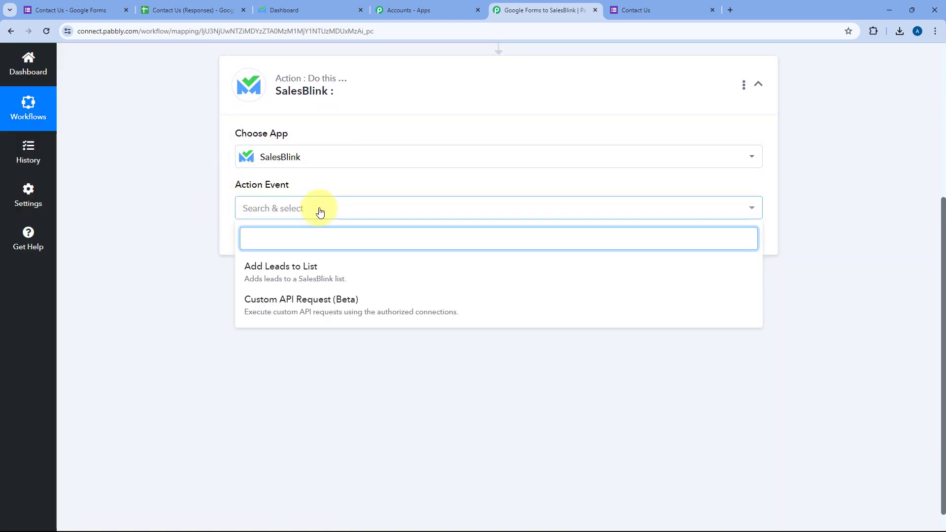
pyautogui.click(318, 269)
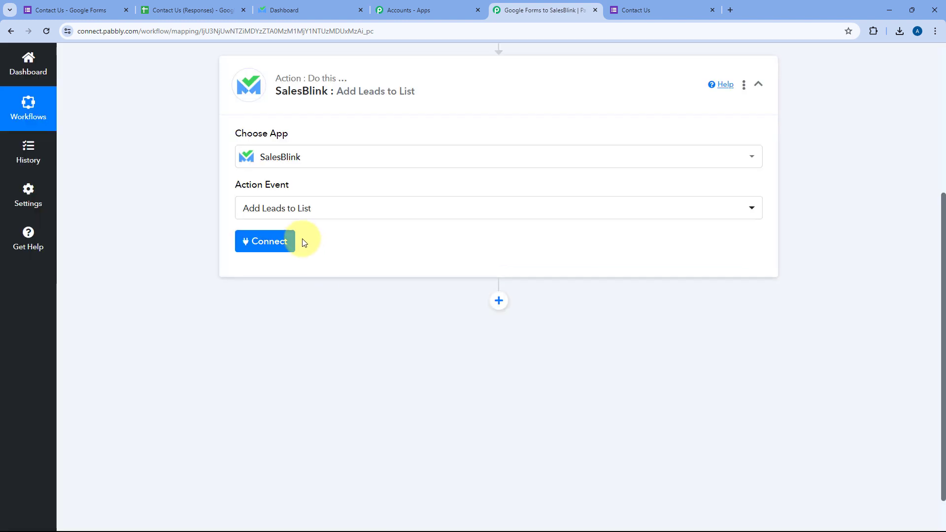
# Start a new SalesBlink connection and open its Step by Step Help Doc.
pyautogui.click(274, 242)
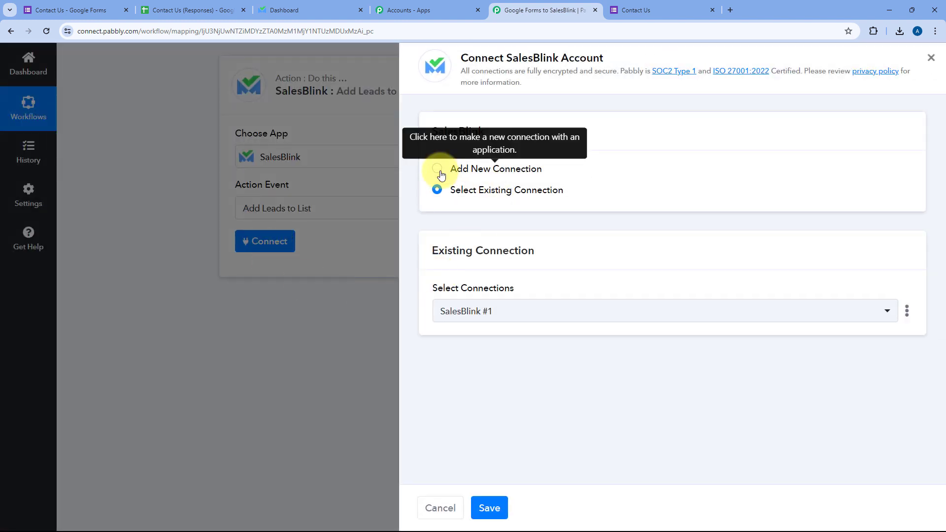
pyautogui.click(439, 172)
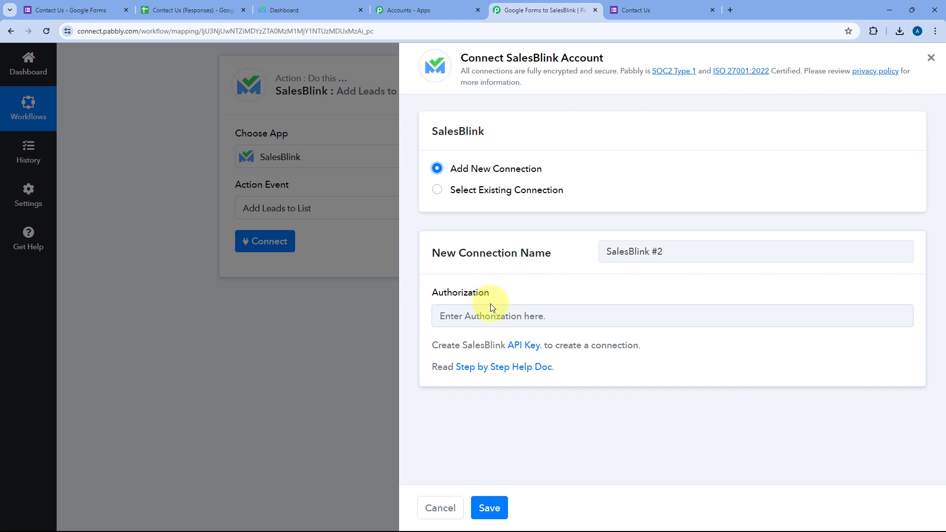
pyautogui.click(497, 371)
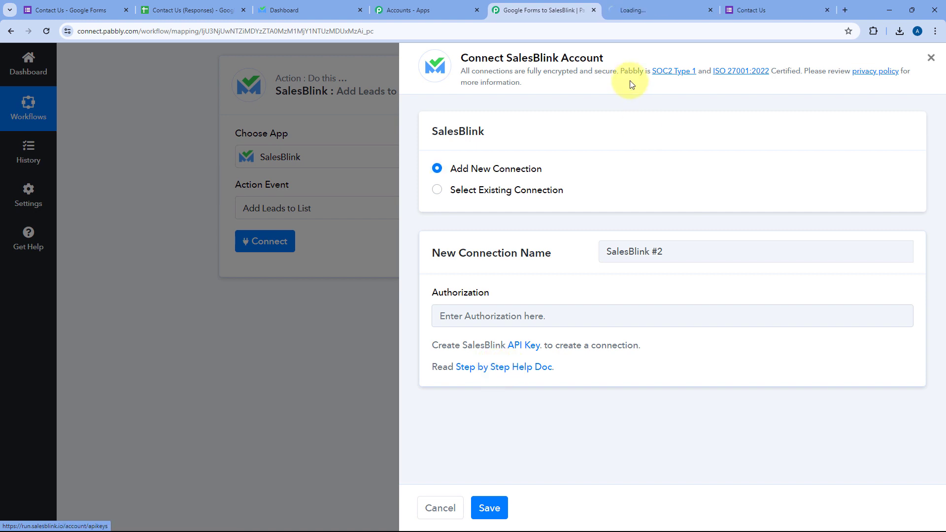
# Skim the Connect SalesBlink with Pabbly Connect help article, then return to the SalesBlink dashboard.
pyautogui.click(626, 9)
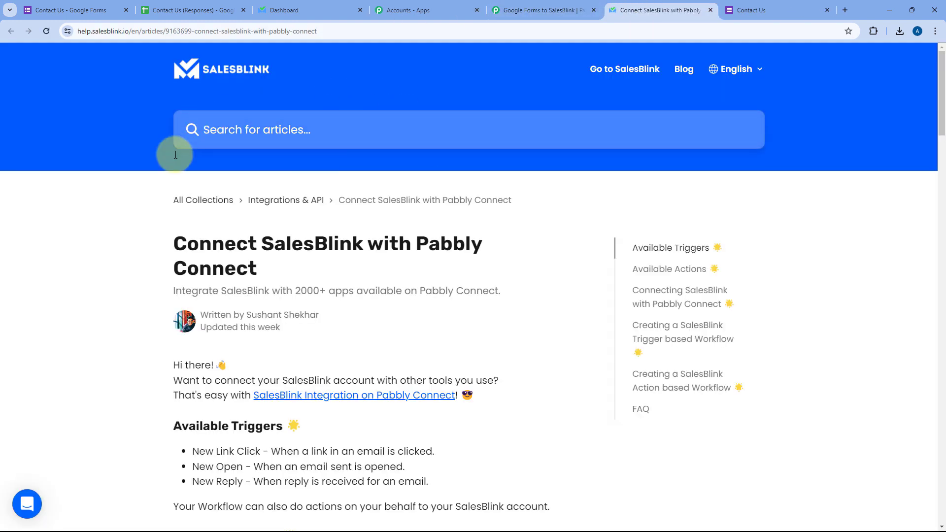
pyautogui.scroll(-10, 511, 201)
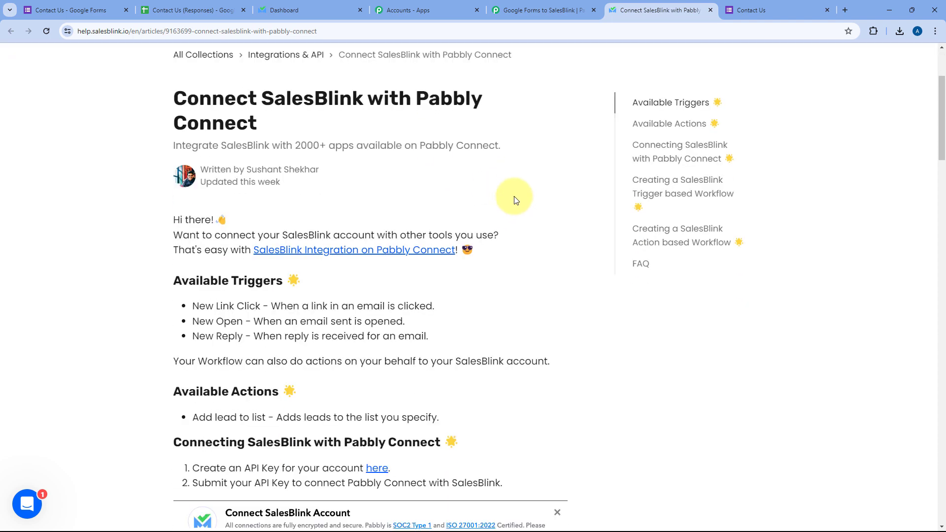
pyautogui.scroll(-6, 512, 202)
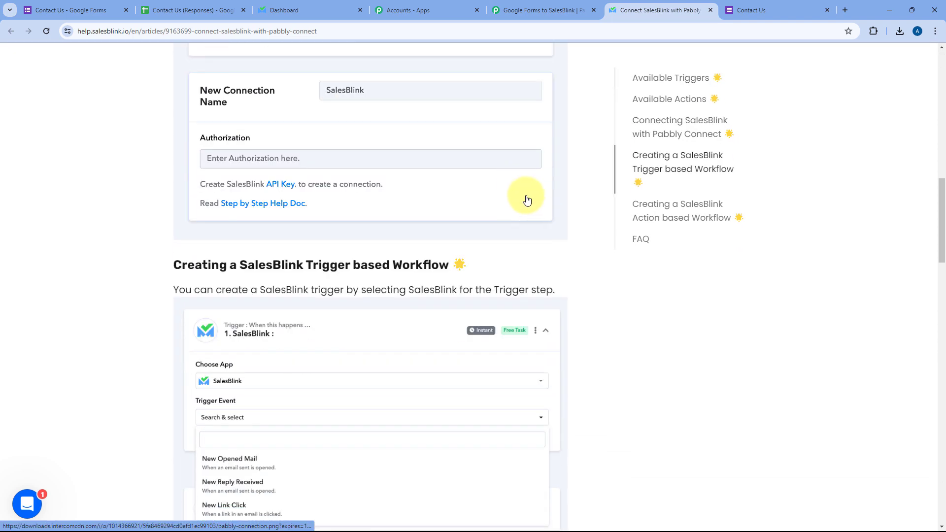
pyautogui.scroll(-3, 147, 238)
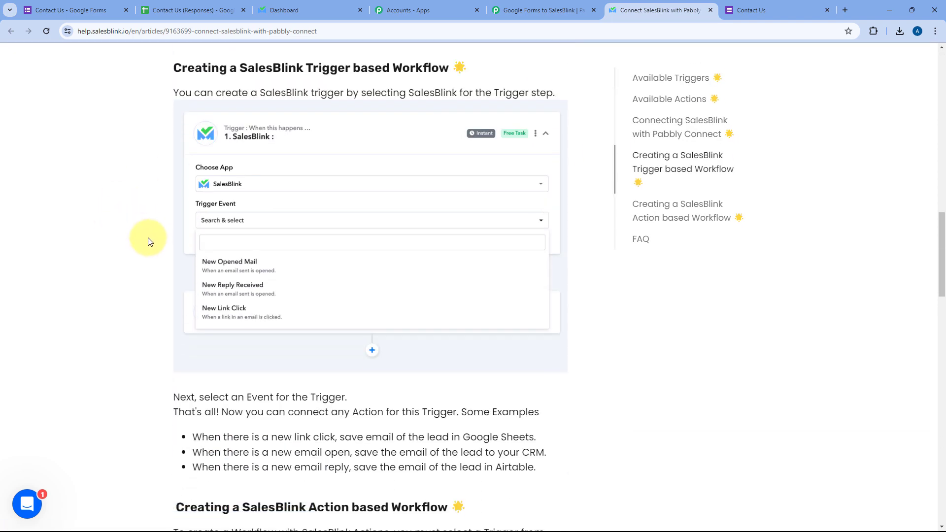
pyautogui.scroll(3, 148, 238)
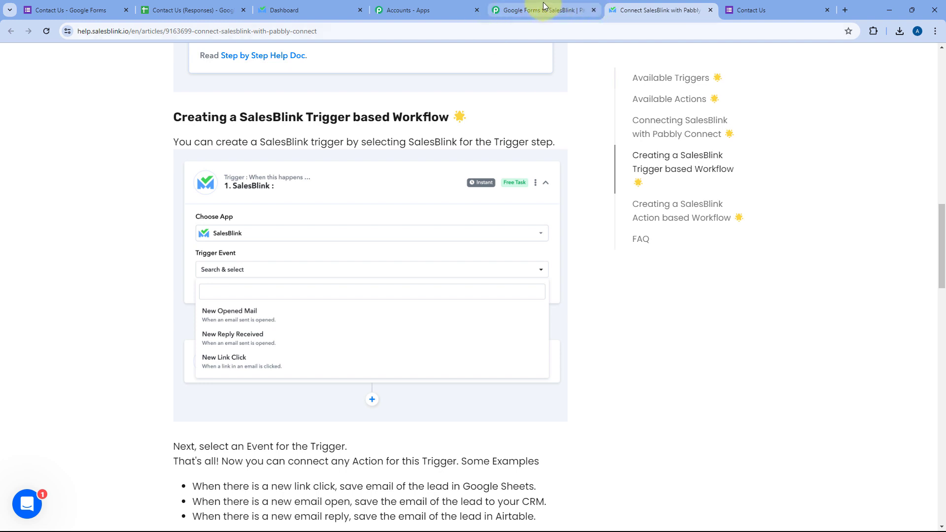
pyautogui.click(301, 10)
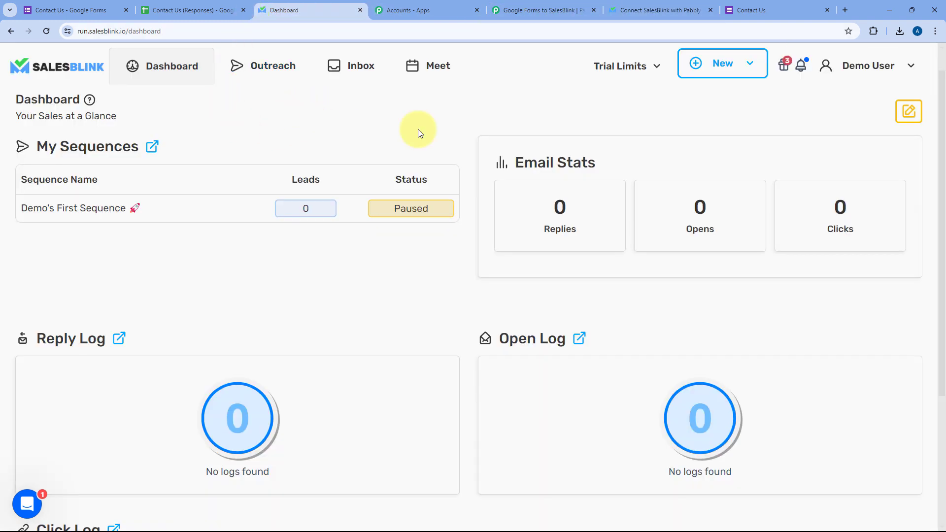
# Create a SalesBlink API key named 'Pabbly Connect' under Account > API Keys and select it.
pyautogui.click(889, 68)
pyautogui.click(839, 98)
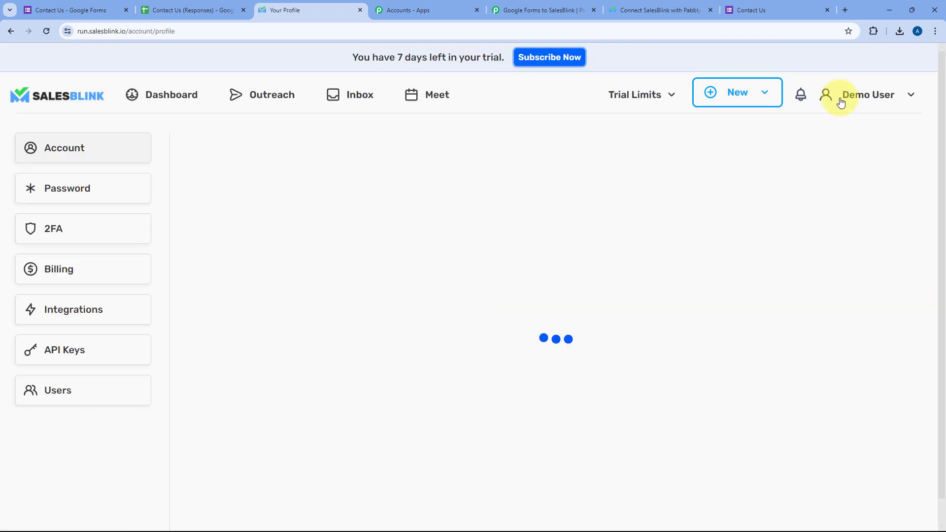
pyautogui.click(82, 354)
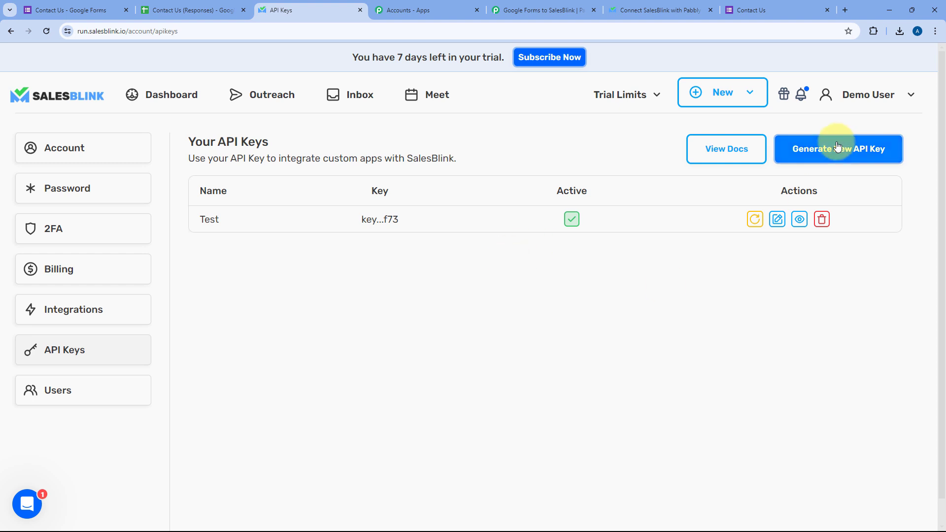
pyautogui.click(829, 156)
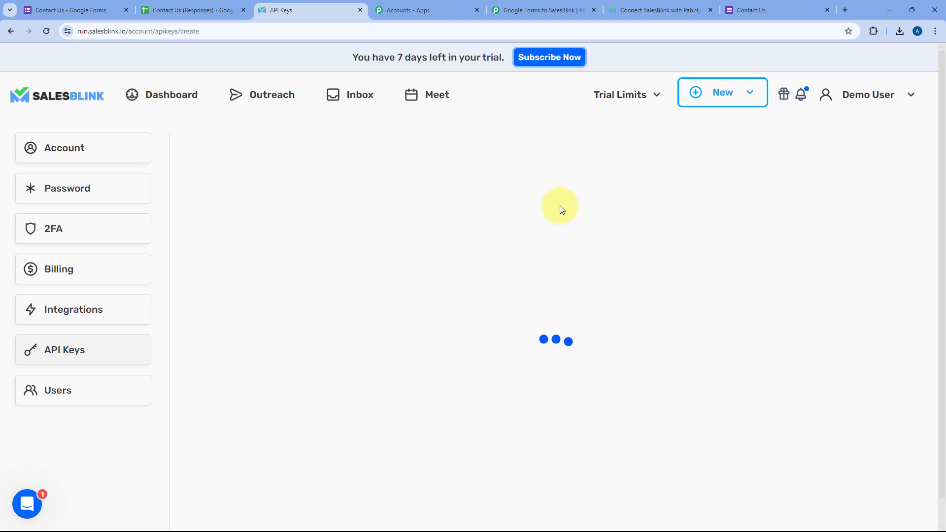
pyautogui.click(438, 242)
pyautogui.write('Pa')
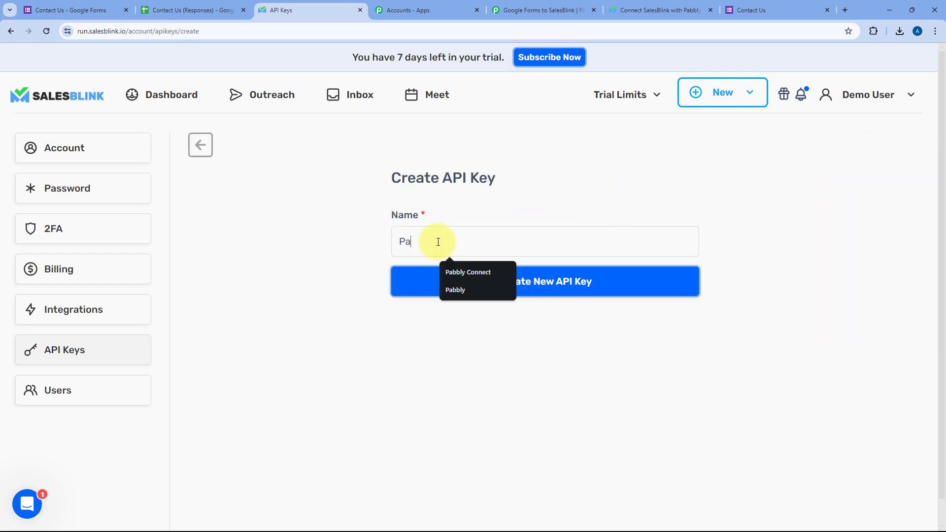
pyautogui.write('bbly')
pyautogui.press('Down')
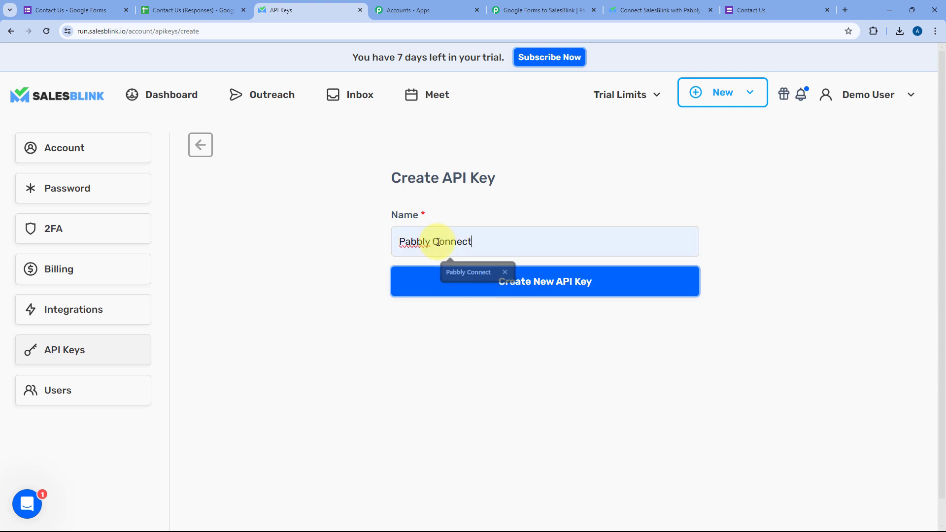
pyautogui.press('Return')
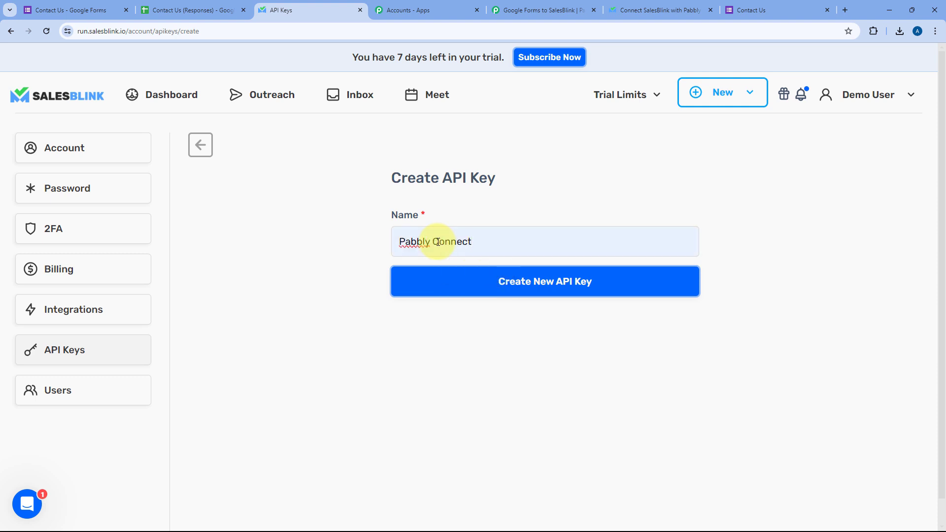
pyautogui.click(535, 289)
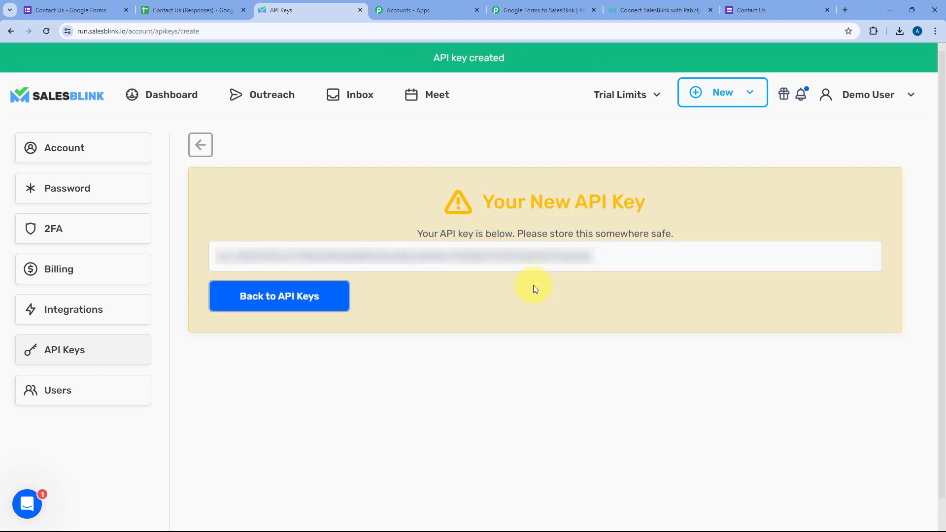
pyautogui.moveTo(604, 254); pyautogui.dragTo(217, 255)
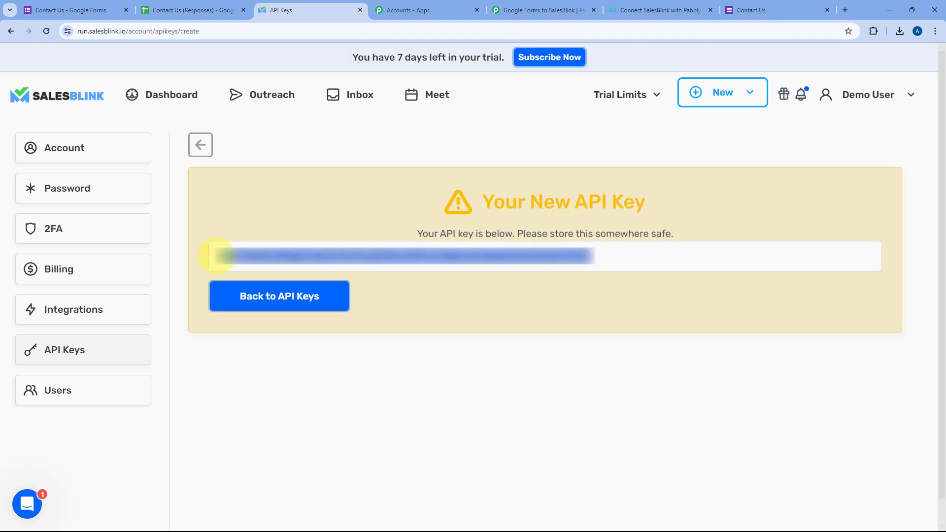
# Paste the copied SalesBlink API key into Pabbly's Authorization field and save the connection.
pyautogui.rightClick(309, 258)
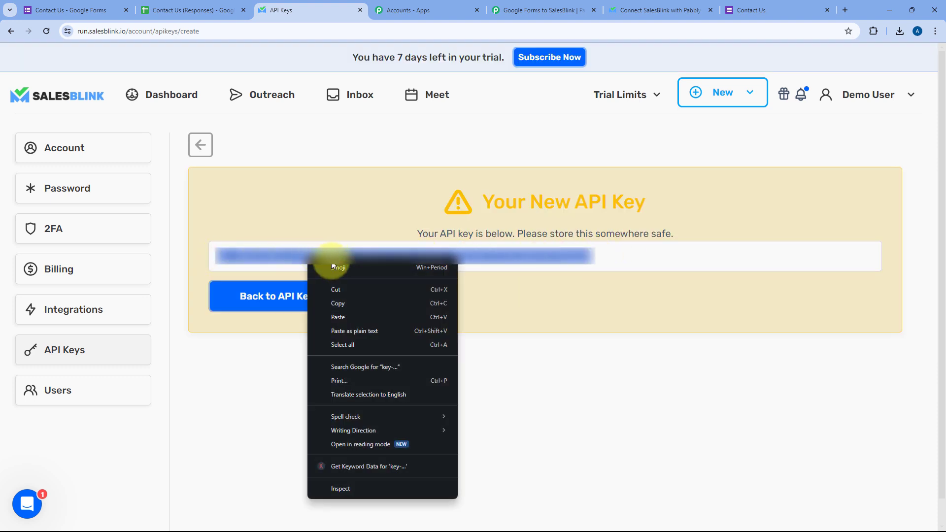
pyautogui.click(335, 303)
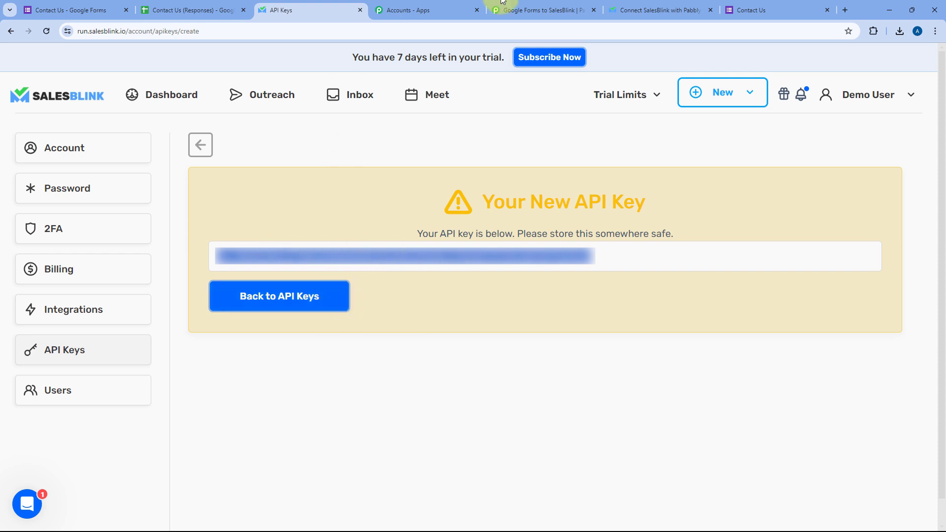
pyautogui.click(501, 320)
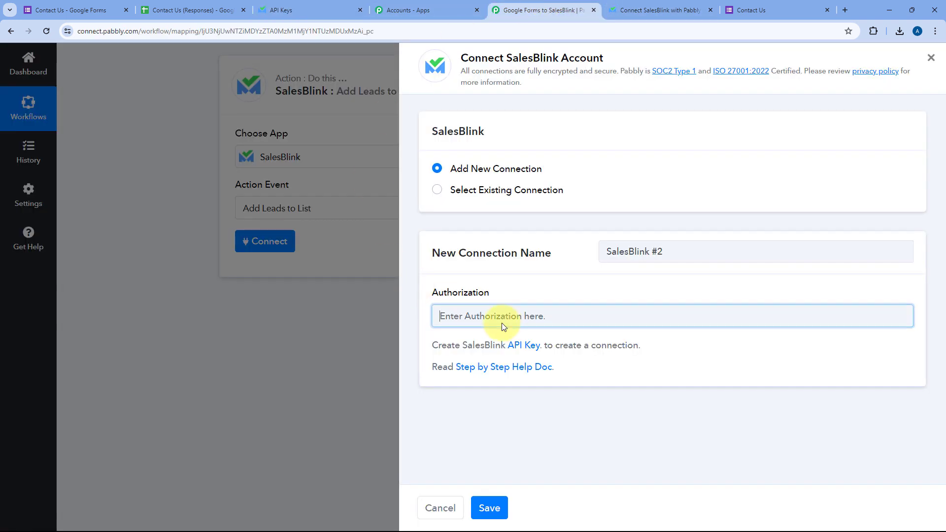
pyautogui.rightClick(502, 320)
pyautogui.click(537, 211)
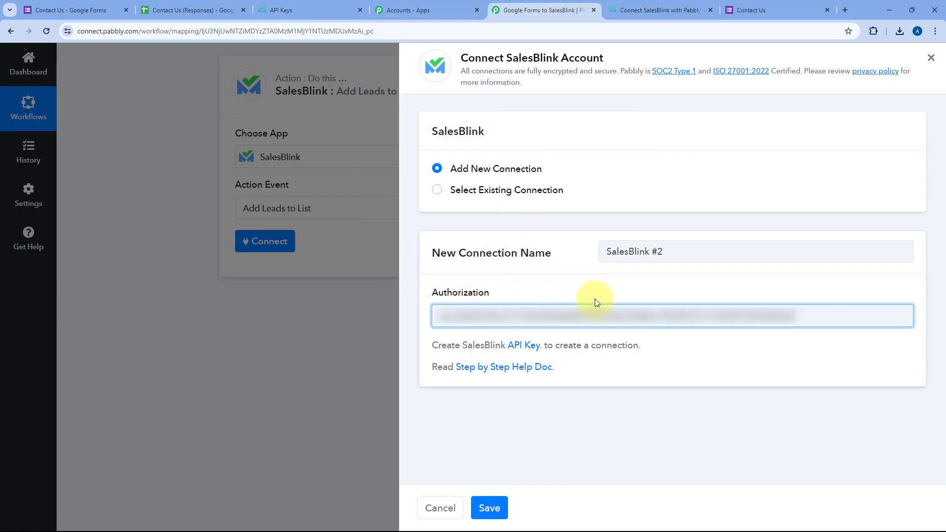
pyautogui.click(489, 507)
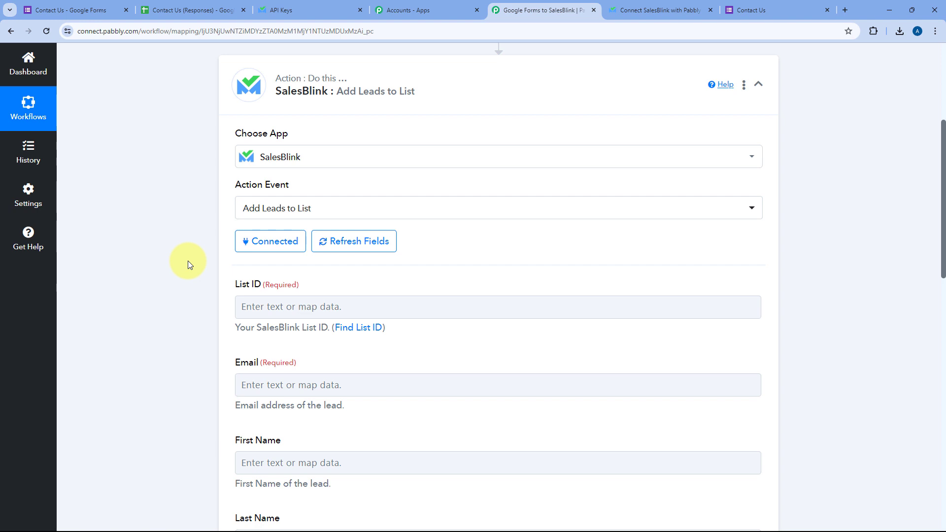
pyautogui.scroll(1, 194, 246)
pyautogui.scroll(-4, 200, 241)
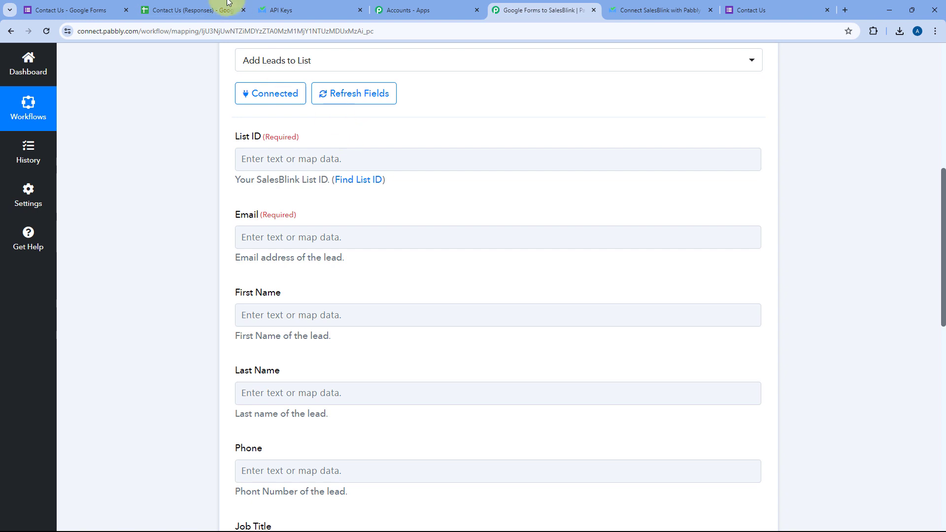
# Open SalesBlink's Outreach > Lists page and place the cursor in Pabbly's List ID field.
pyautogui.click(325, 10)
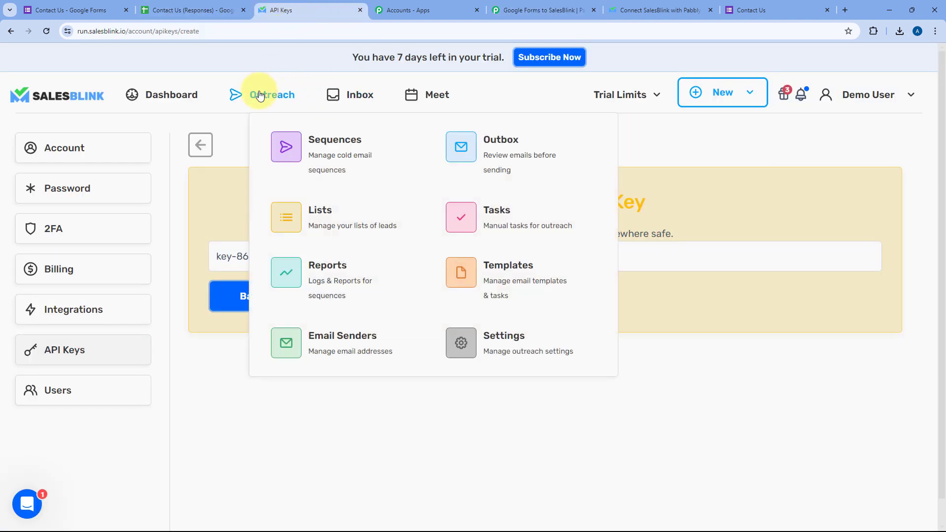
pyautogui.click(262, 93)
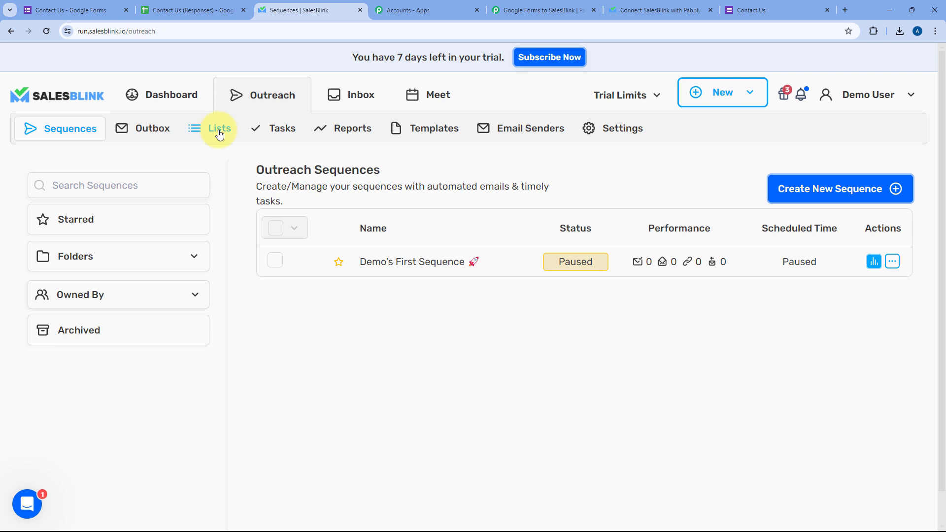
pyautogui.click(219, 133)
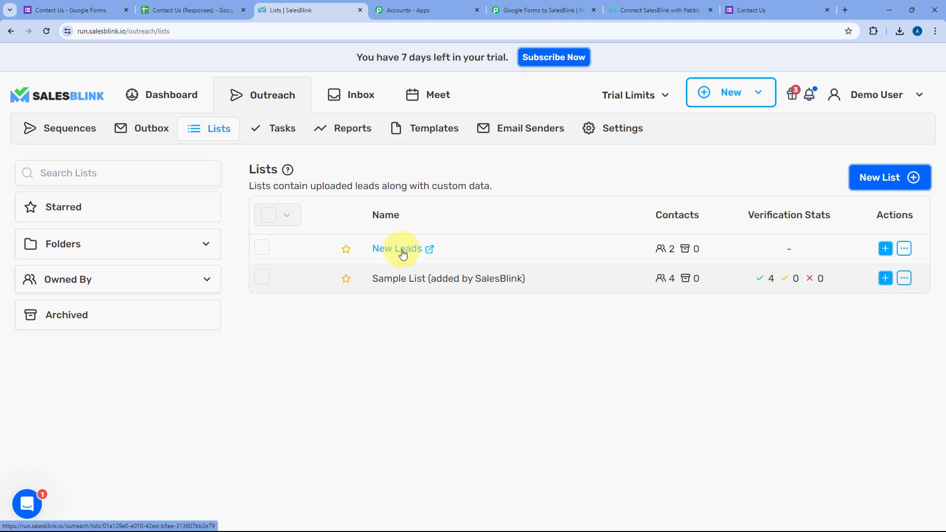
pyautogui.click(534, 10)
pyautogui.click(249, 157)
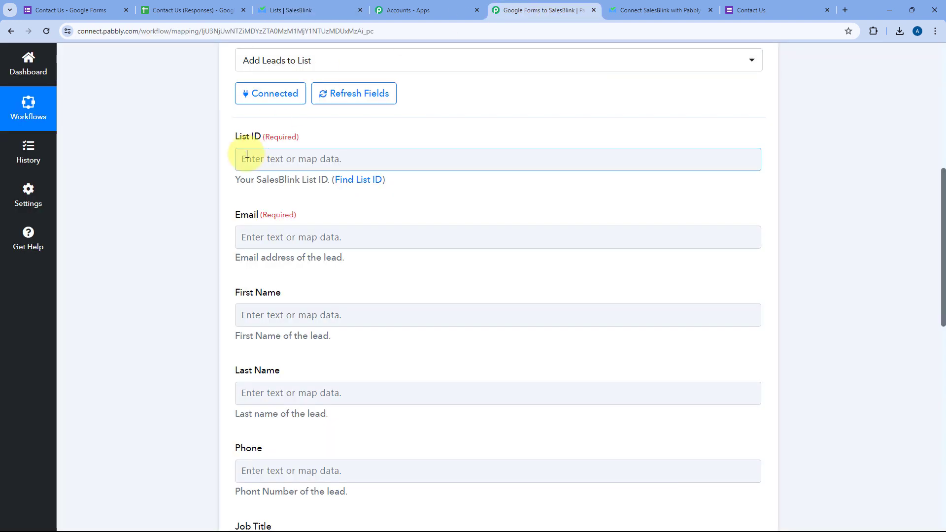
# Copy the New Leads list ID from its Details and paste it into List ID.
pyautogui.click(357, 9)
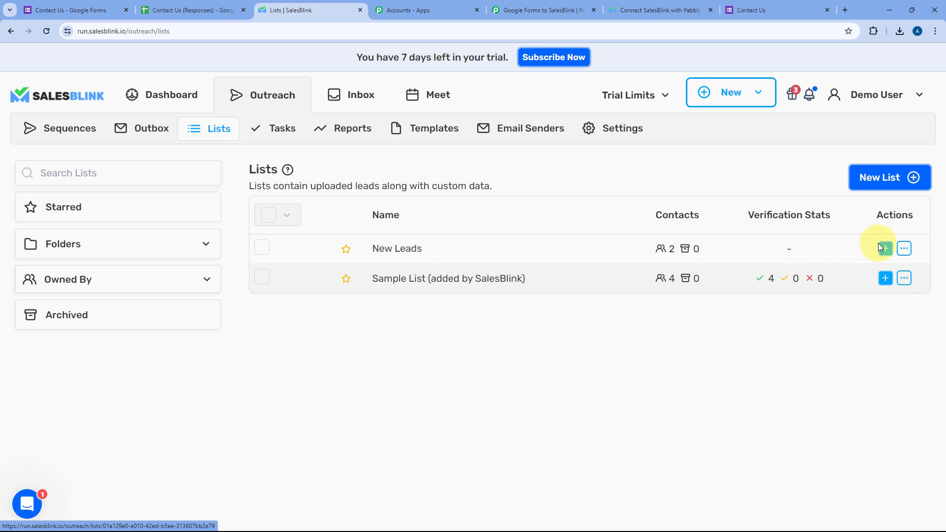
pyautogui.click(904, 250)
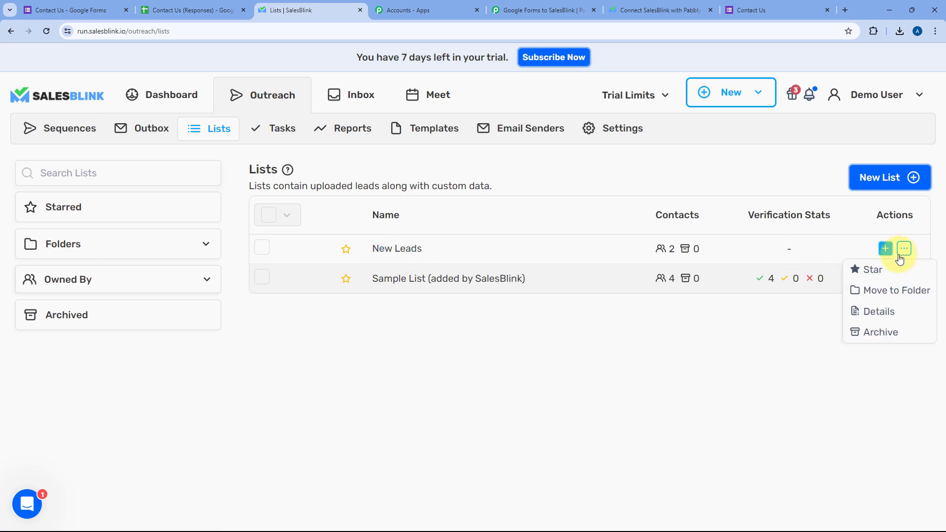
pyautogui.click(876, 315)
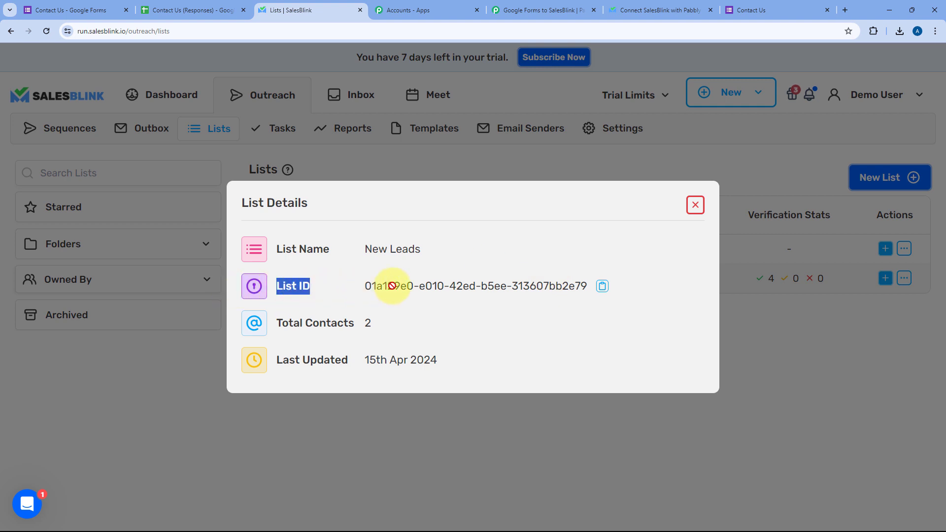
pyautogui.click(597, 289)
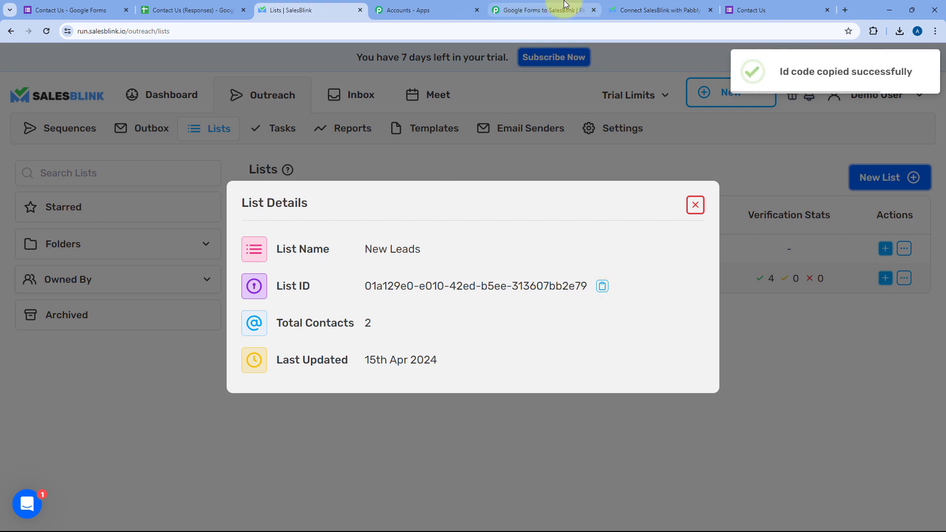
pyautogui.click(542, 9)
pyautogui.click(247, 158)
pyautogui.rightClick(316, 158)
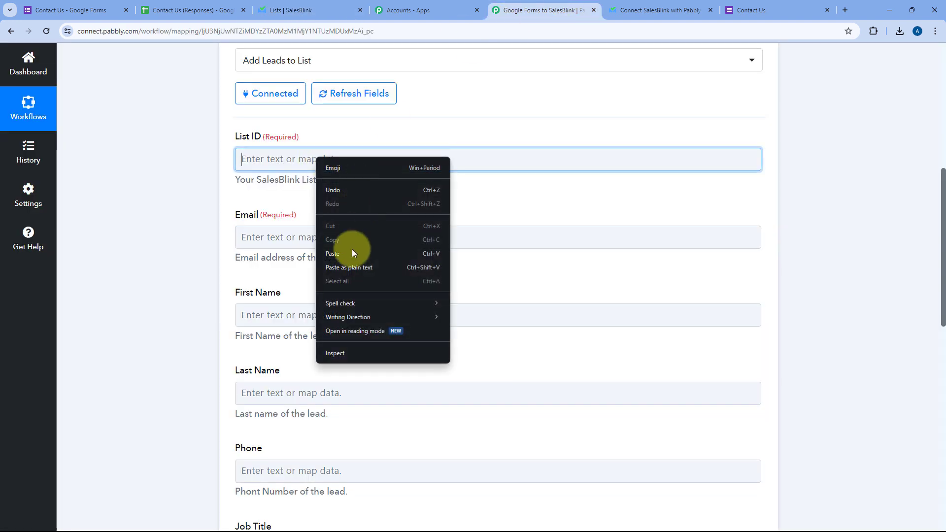
pyautogui.click(333, 253)
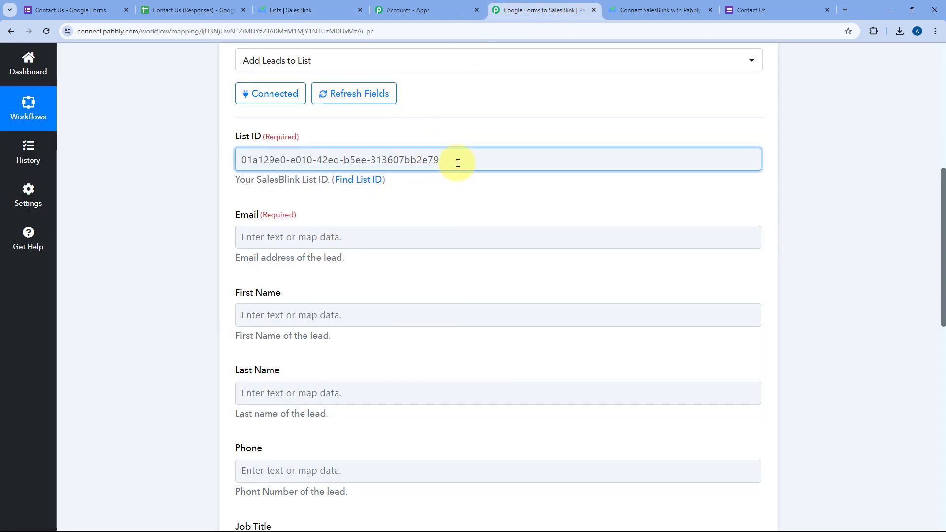
pyautogui.click(449, 138)
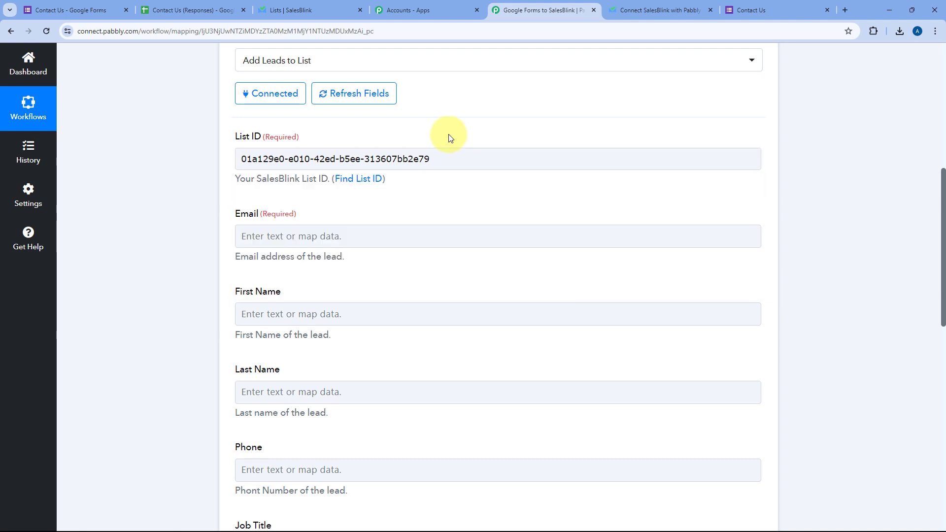
pyautogui.scroll(-3, 218, 159)
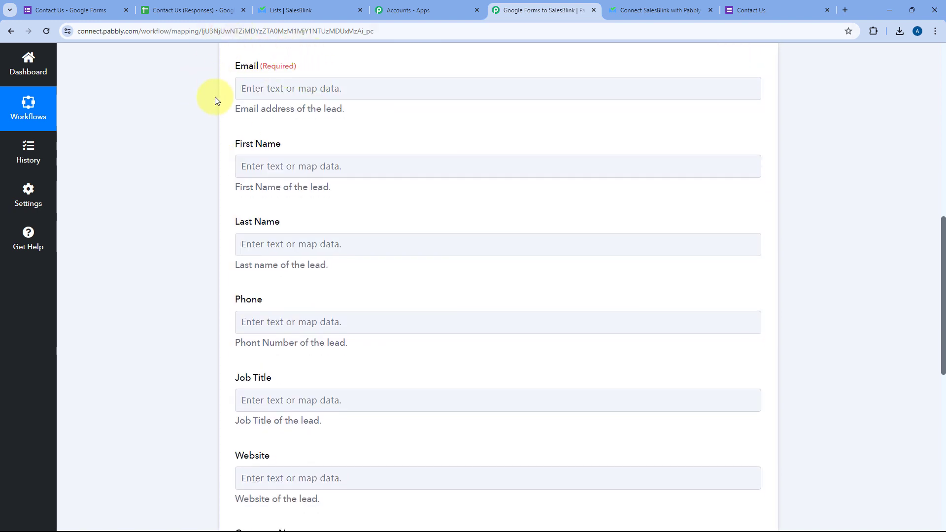
pyautogui.click(396, 86)
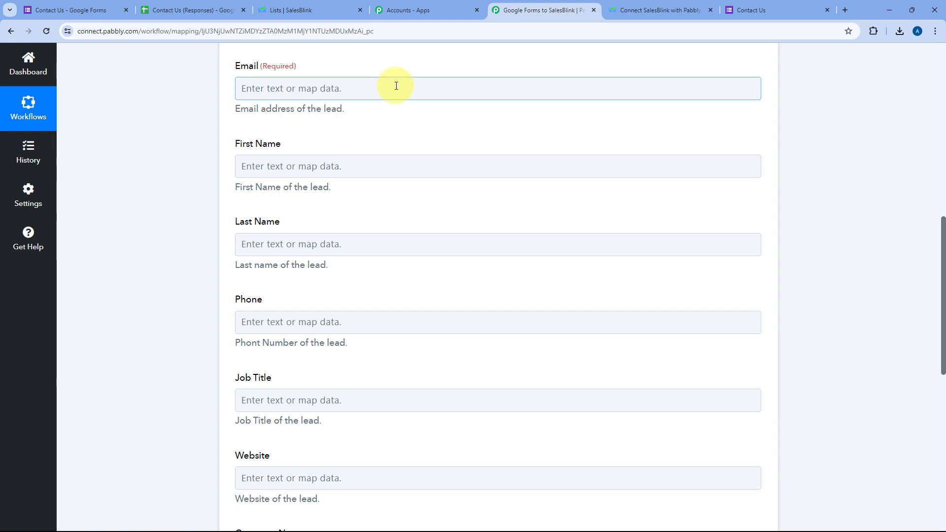
pyautogui.scroll(8, 471, 147)
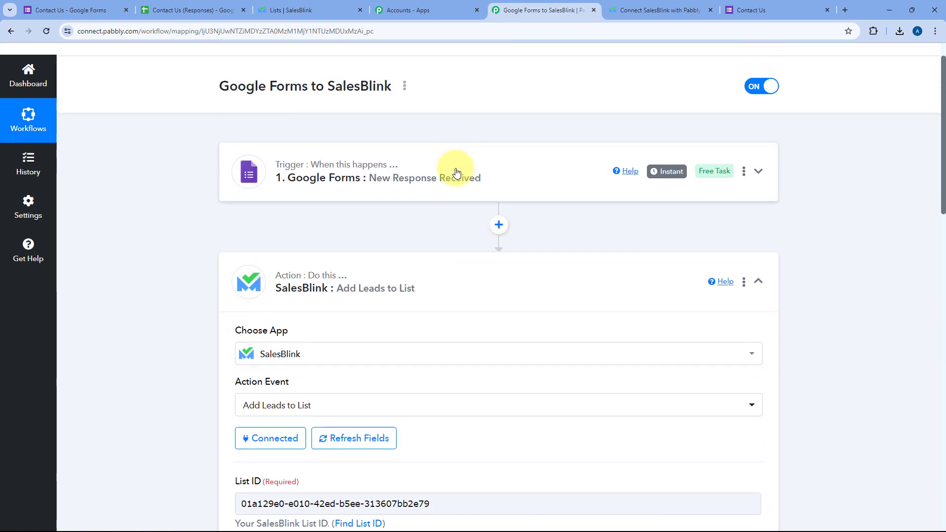
pyautogui.click(453, 169)
pyautogui.scroll(-3, 157, 207)
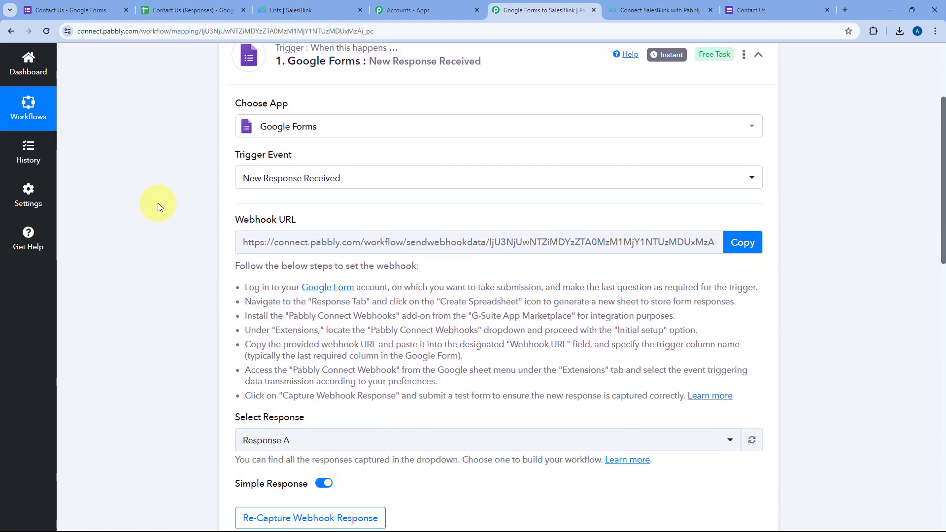
pyautogui.scroll(-9, 159, 202)
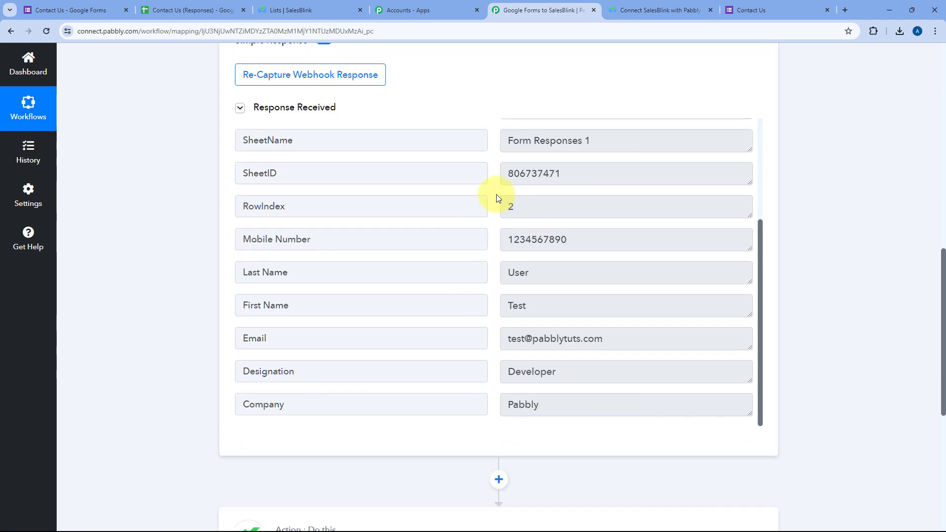
pyautogui.scroll(-2, 495, 198)
pyautogui.doubleClick(515, 207)
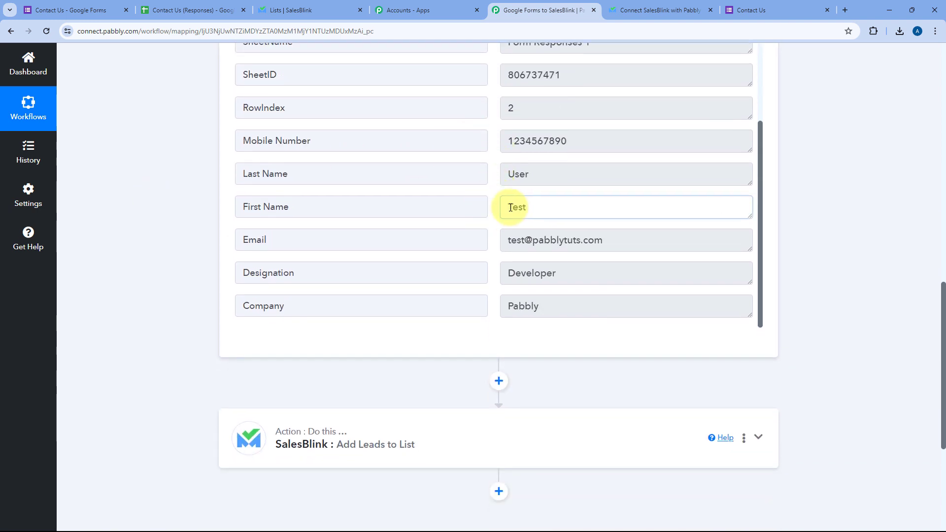
pyautogui.doubleClick(545, 176)
pyautogui.moveTo(609, 239); pyautogui.dragTo(501, 240)
pyautogui.doubleClick(574, 140)
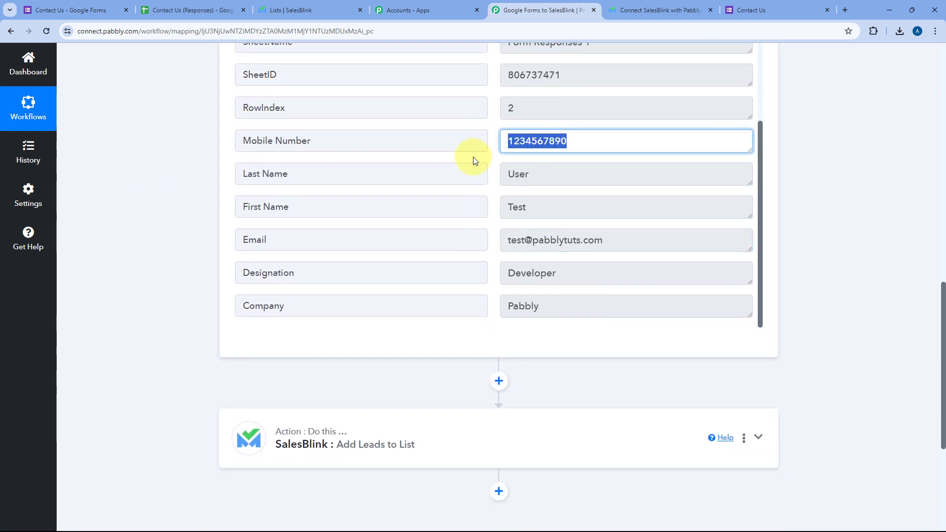
pyautogui.doubleClick(580, 280)
pyautogui.doubleClick(547, 306)
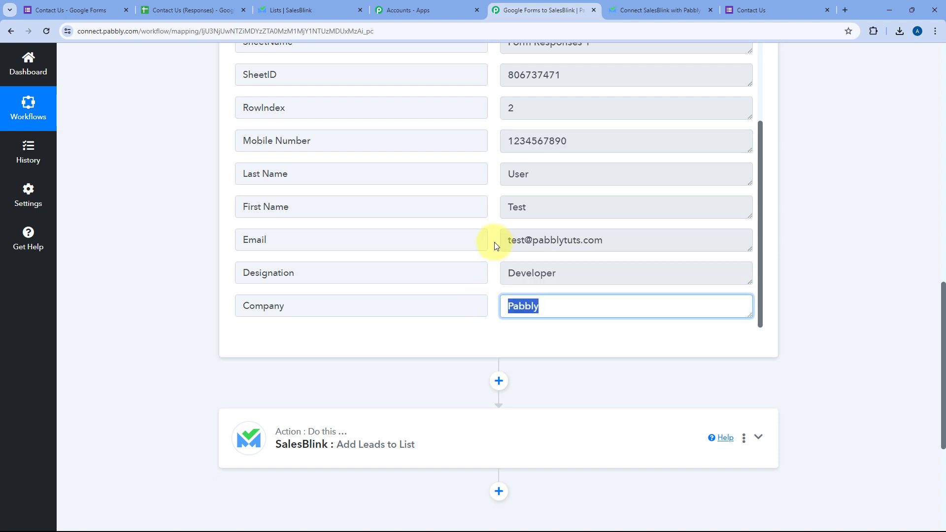
pyautogui.click(491, 241)
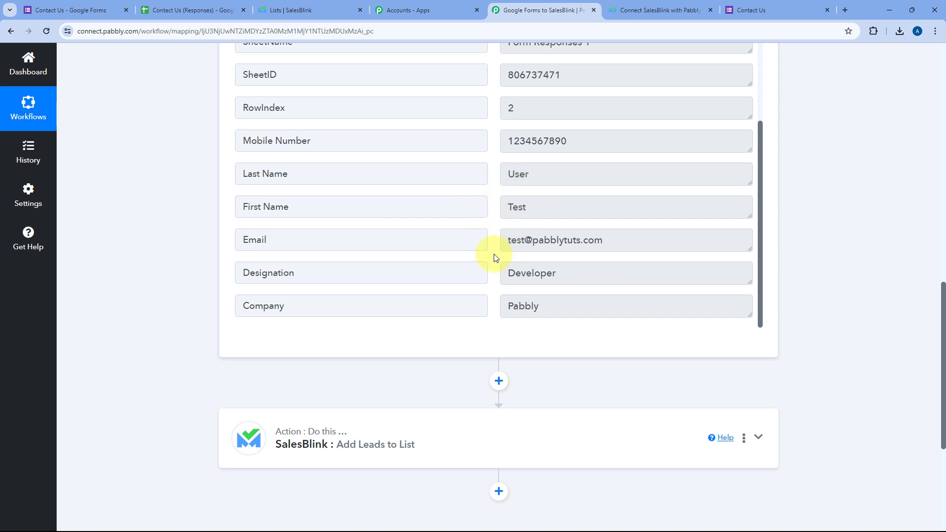
pyautogui.scroll(-3, 504, 247)
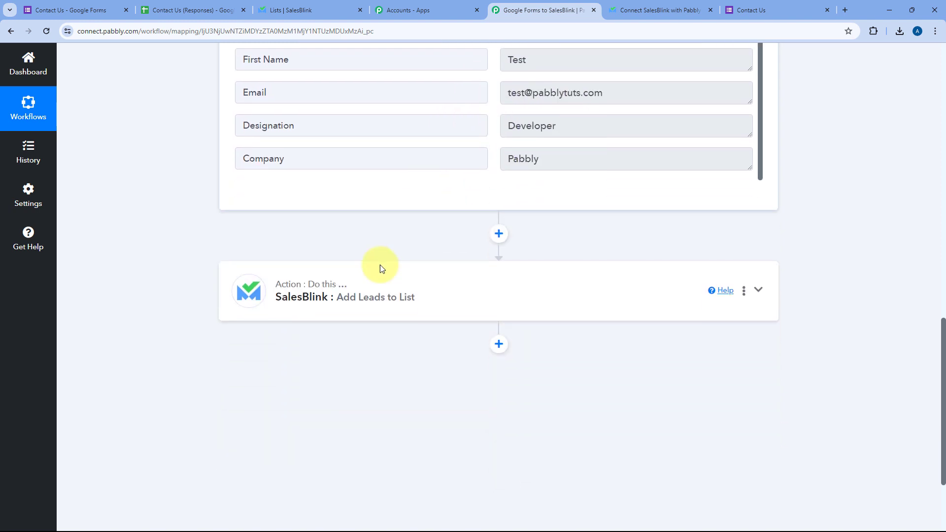
pyautogui.click(489, 291)
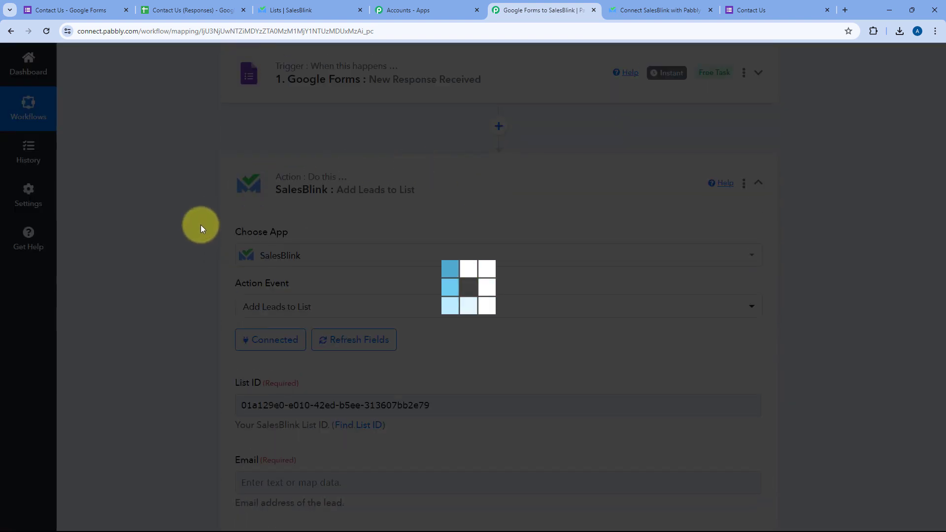
pyautogui.scroll(-6, 201, 227)
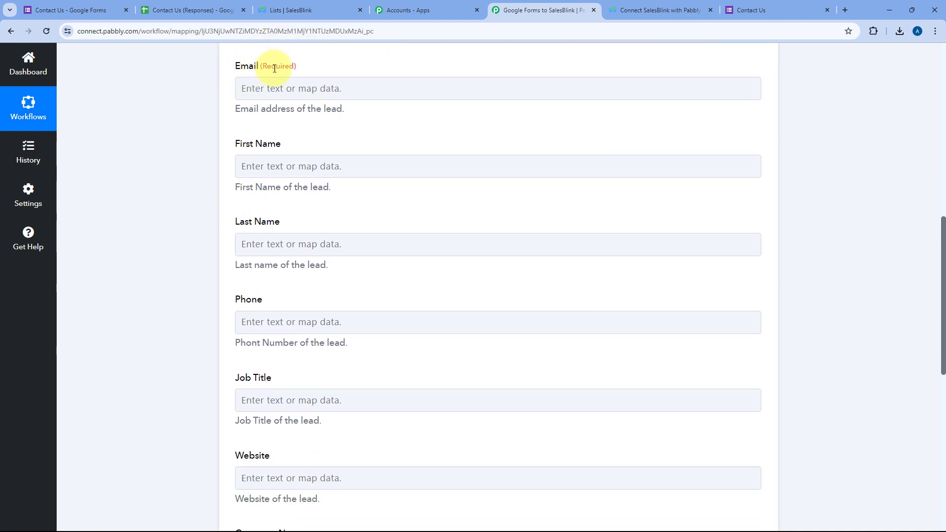
# Map the 'Google Forms: New Response Received' Email answer into the SalesBlink Email field.
pyautogui.click(275, 87)
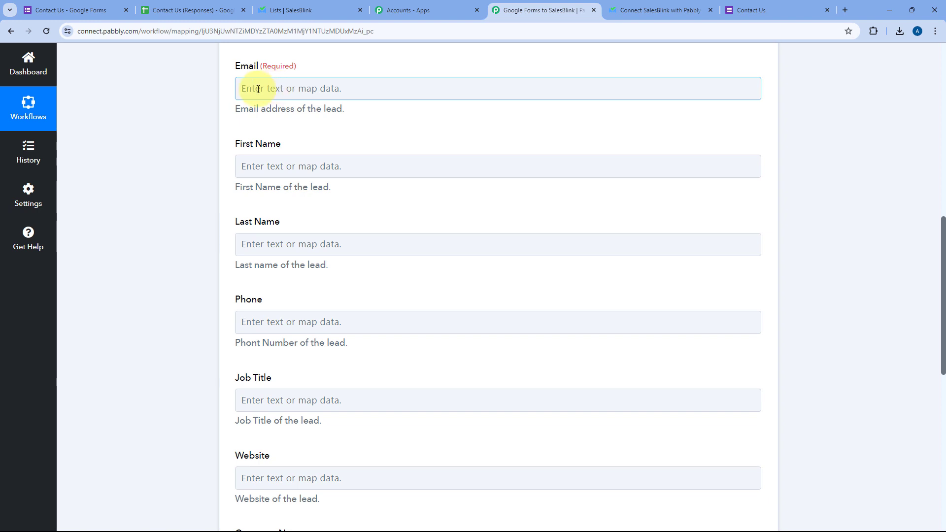
pyautogui.click(257, 89)
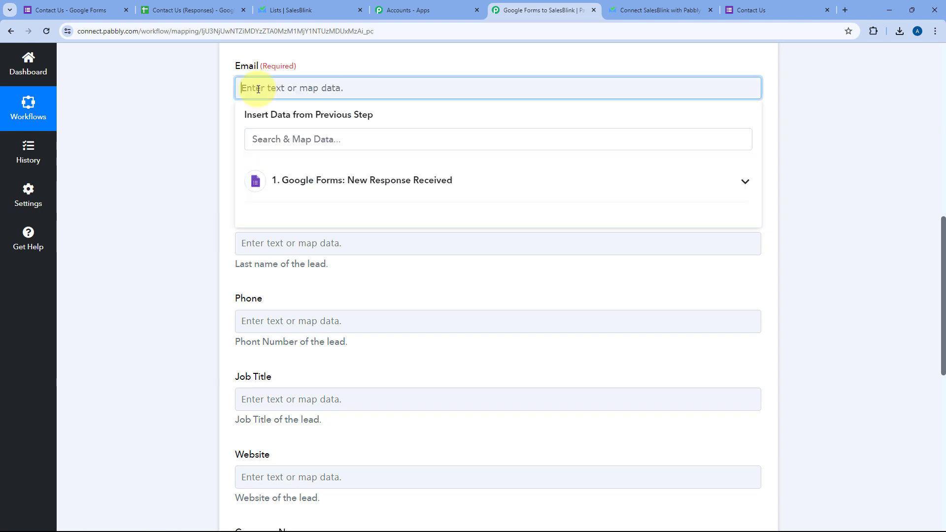
pyautogui.click(406, 179)
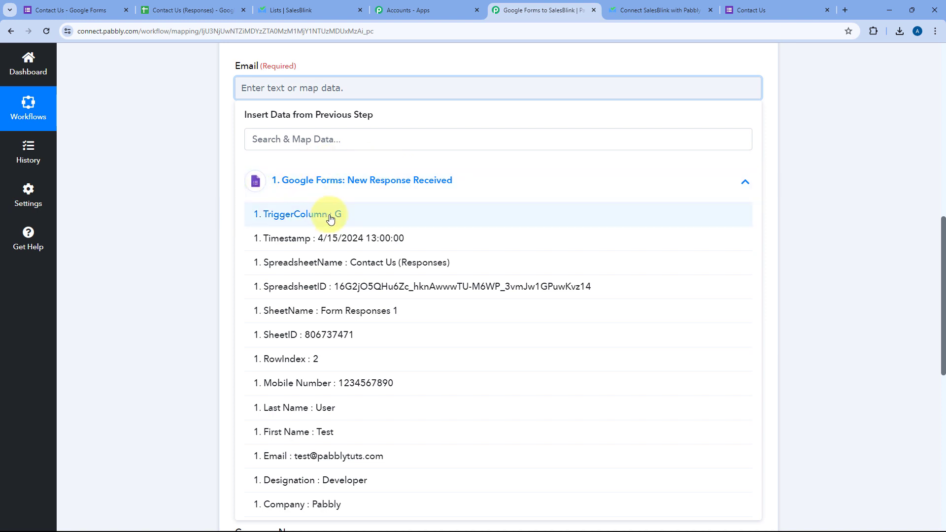
pyautogui.scroll(-2, 295, 219)
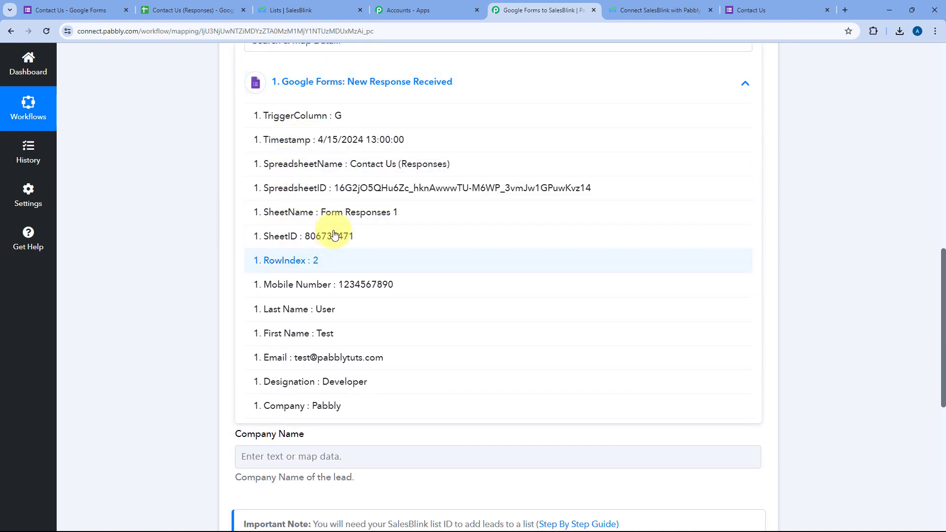
pyautogui.click(285, 356)
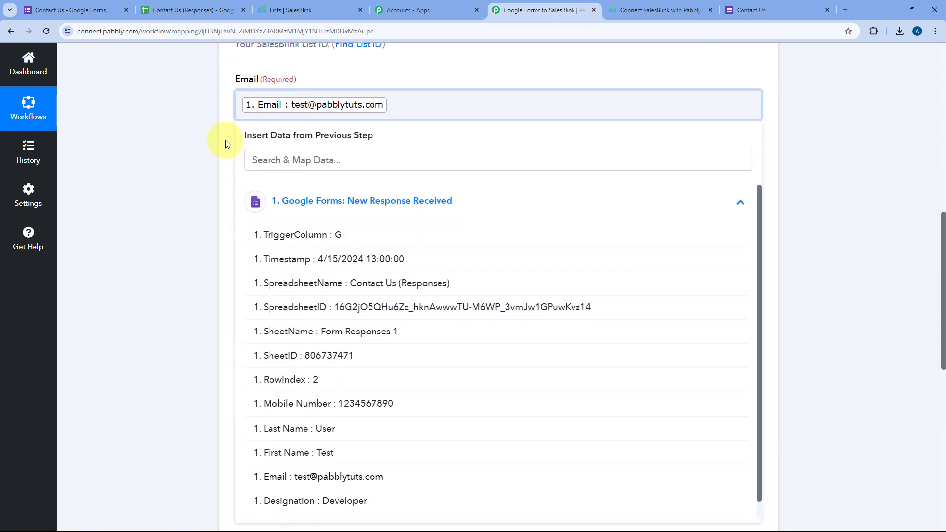
pyautogui.click(229, 125)
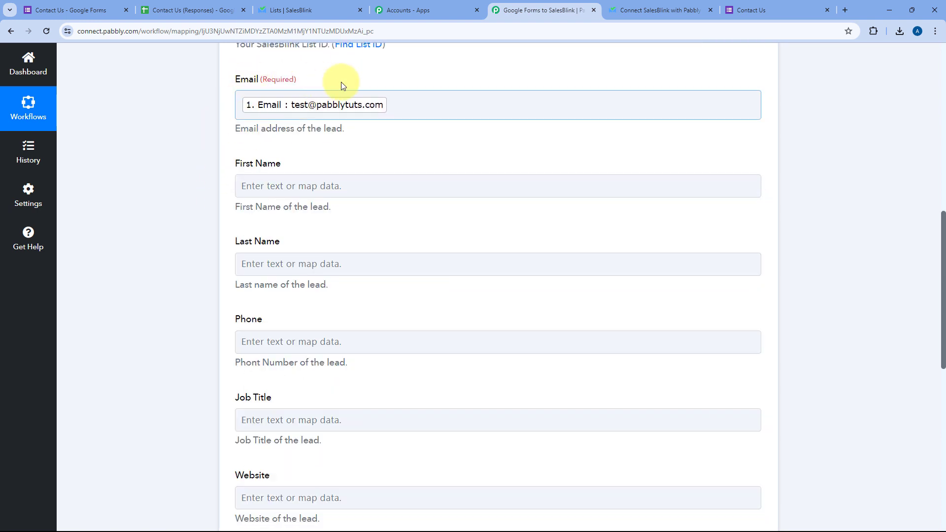
pyautogui.click(756, 9)
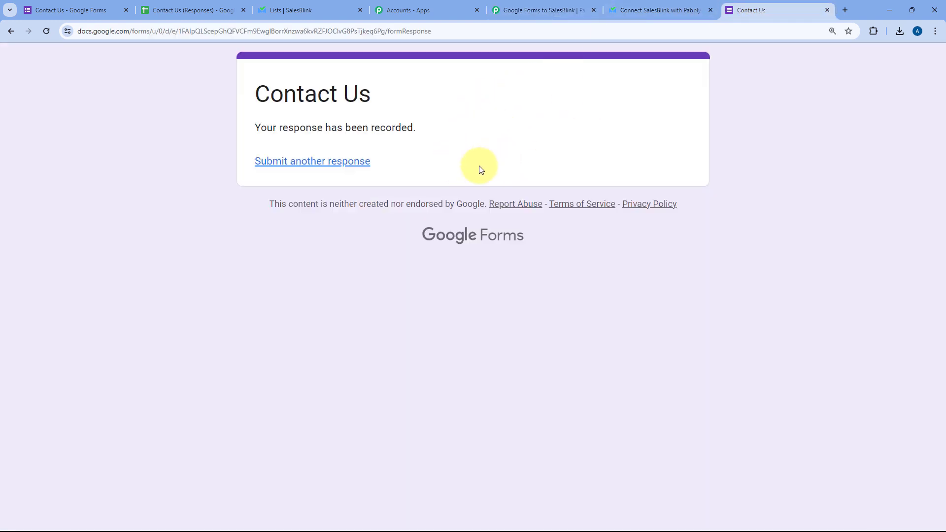
# Map the response's First Name and Last Name into SalesBlink's First Name and Last Name fields.
pyautogui.click(538, 9)
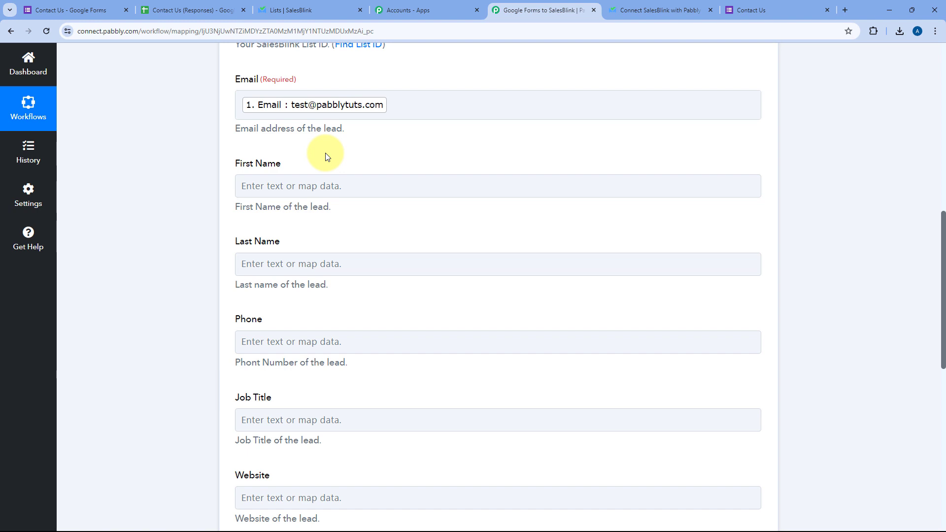
pyautogui.click(286, 186)
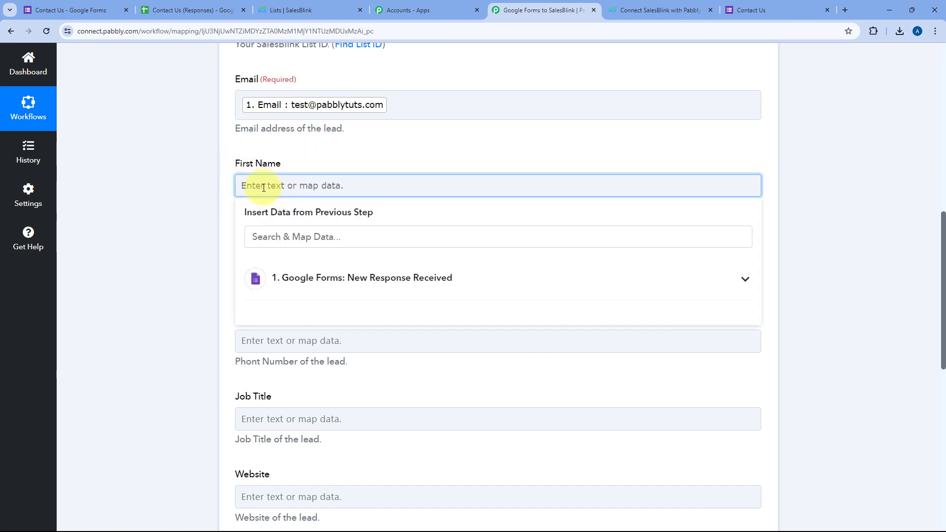
pyautogui.click(344, 280)
pyautogui.scroll(-3, 340, 315)
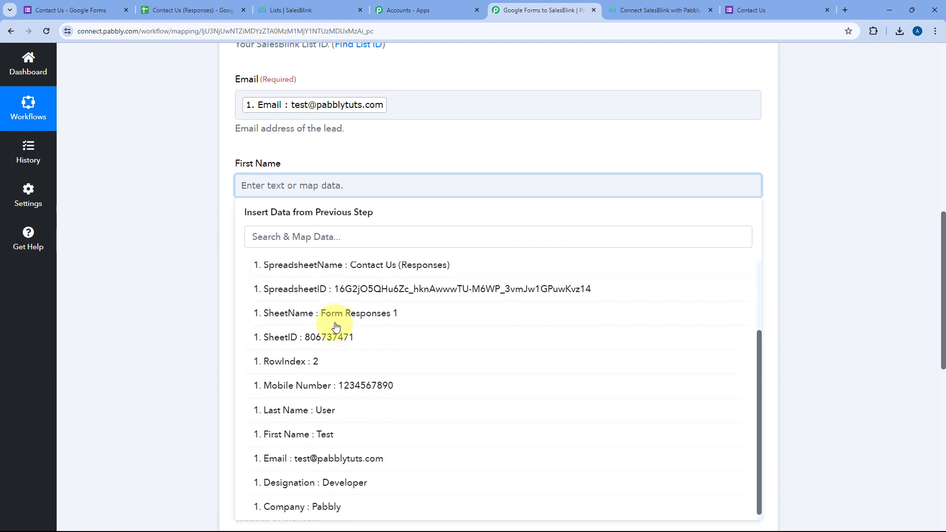
pyautogui.click(309, 434)
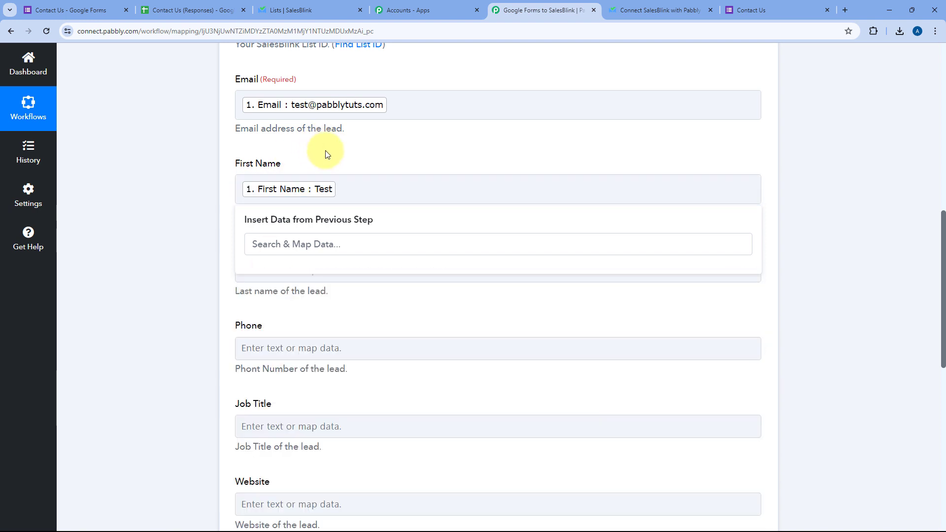
pyautogui.scroll(-1, 238, 205)
pyautogui.click(288, 212)
pyautogui.scroll(-2, 295, 197)
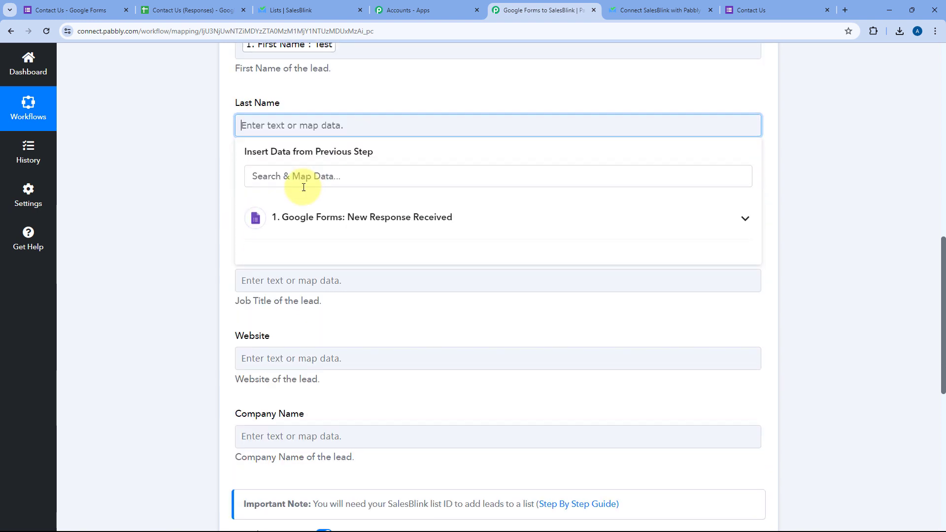
pyautogui.click(305, 217)
pyautogui.click(299, 439)
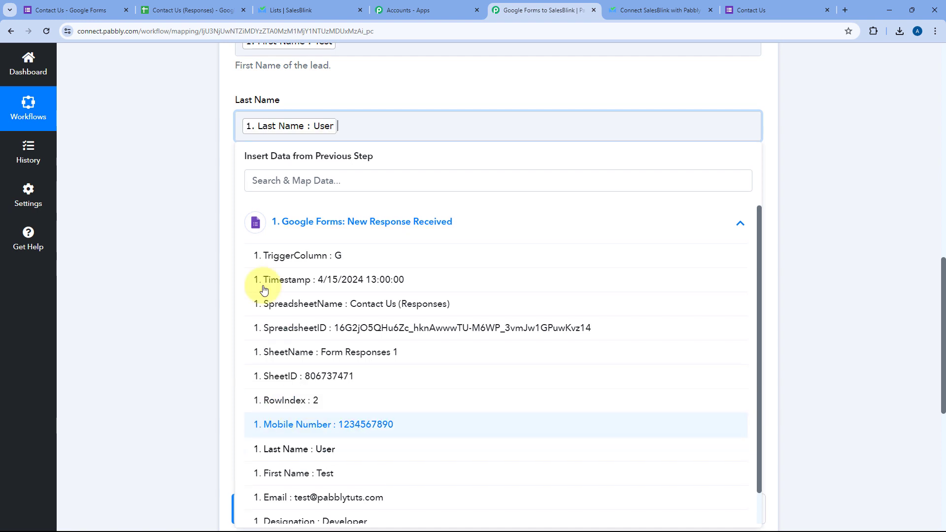
pyautogui.click(224, 165)
# Map Mobile Number into Phone and Designation into Job Title.
pyautogui.scroll(-2, 223, 160)
pyautogui.click(271, 108)
pyautogui.click(320, 199)
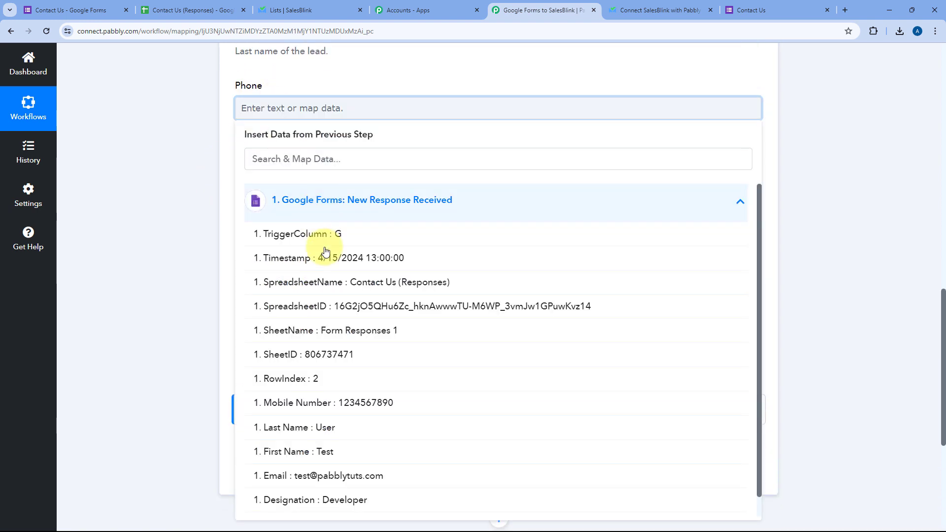
pyautogui.click(311, 402)
pyautogui.click(228, 182)
pyautogui.click(264, 192)
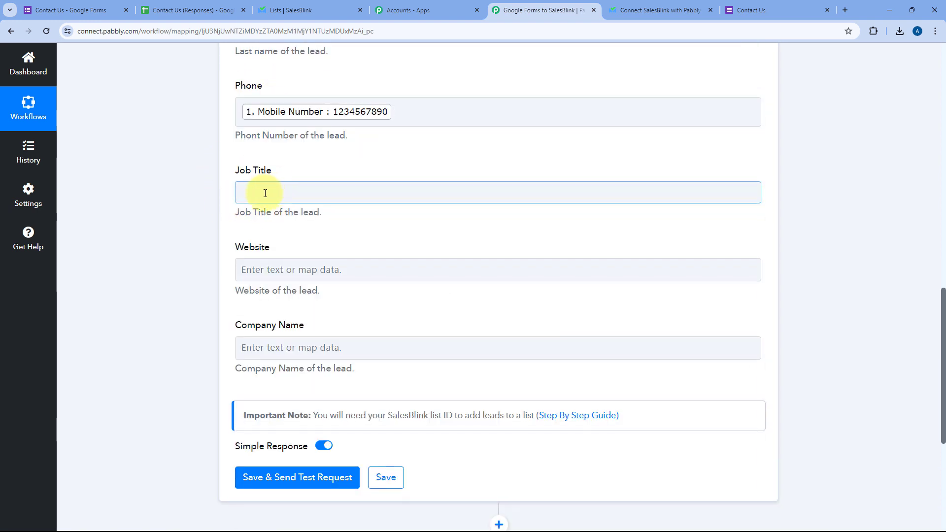
pyautogui.click(312, 279)
pyautogui.scroll(-2, 316, 412)
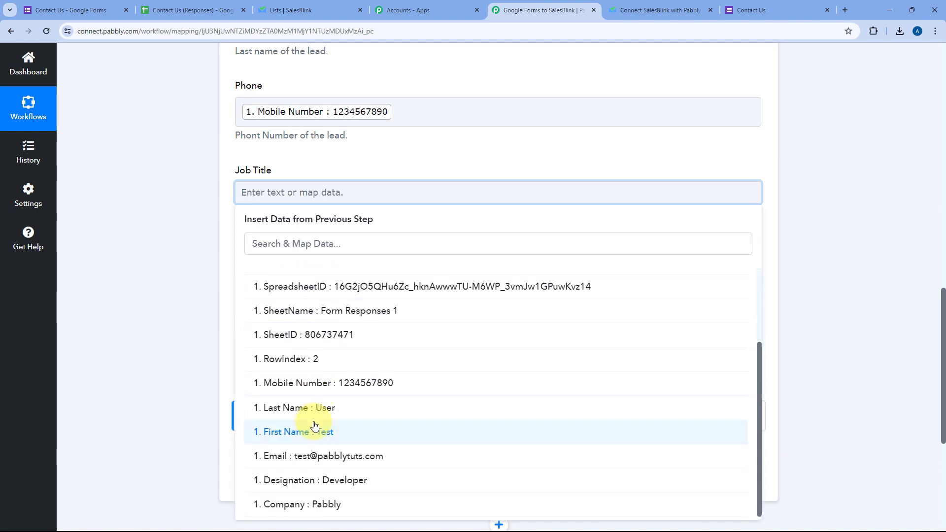
pyautogui.click(315, 479)
pyautogui.click(223, 236)
# Map the response's Company value into the Company Name field.
pyautogui.scroll(-2, 227, 207)
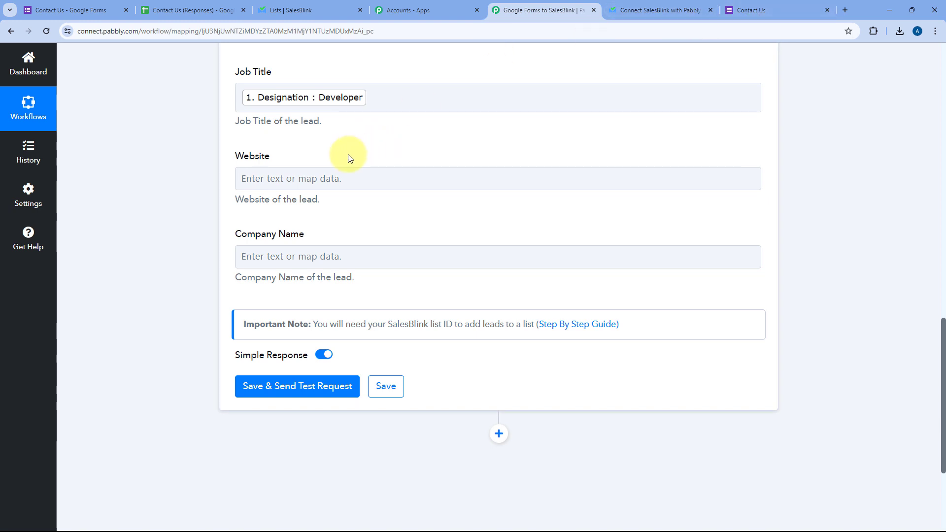
pyautogui.click(281, 255)
pyautogui.scroll(-1, 357, 301)
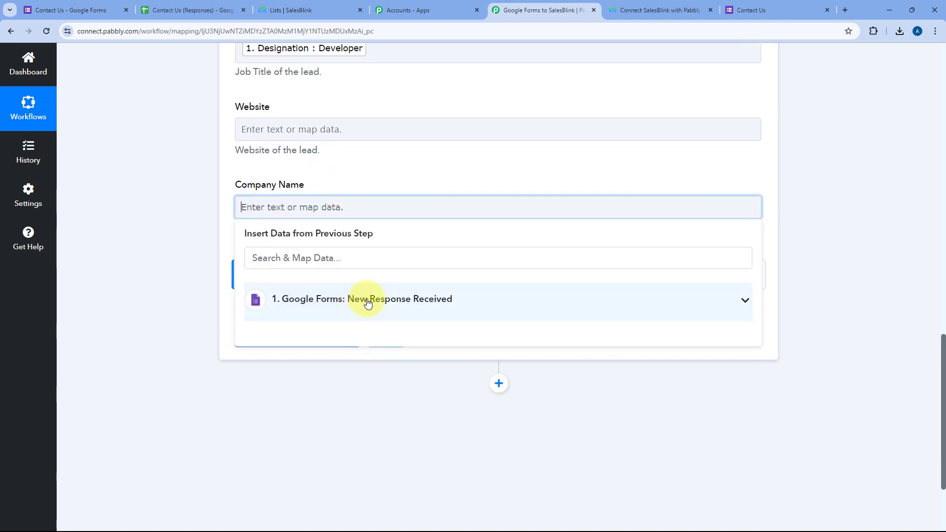
pyautogui.click(367, 302)
pyautogui.scroll(-3, 323, 361)
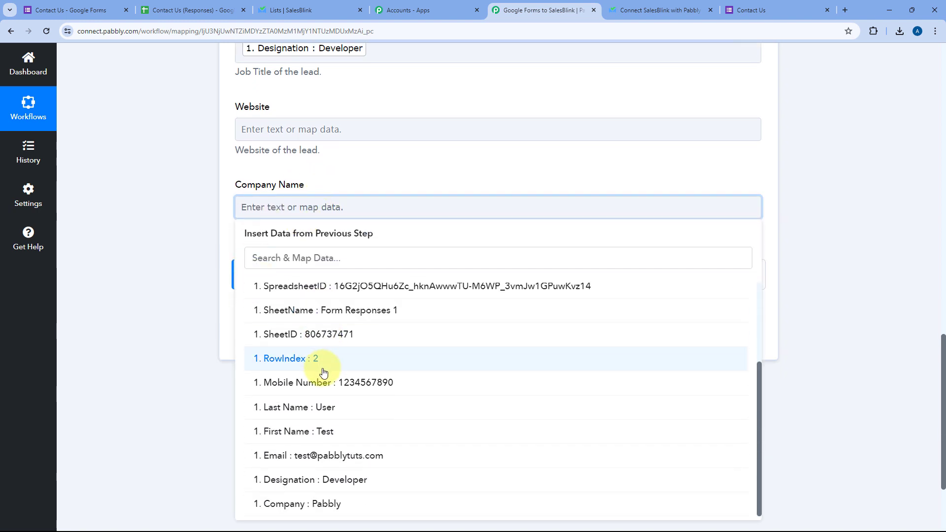
pyautogui.click(315, 504)
pyautogui.click(202, 311)
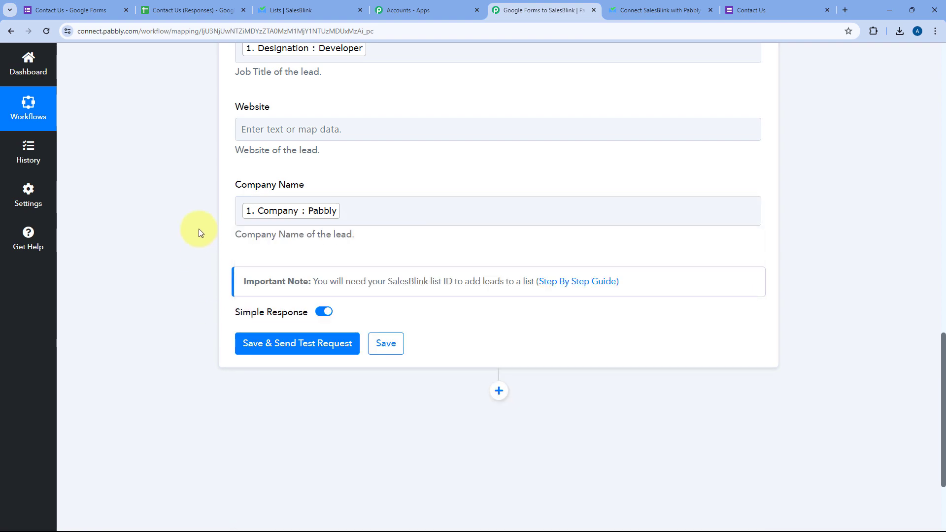
pyautogui.scroll(10, 199, 229)
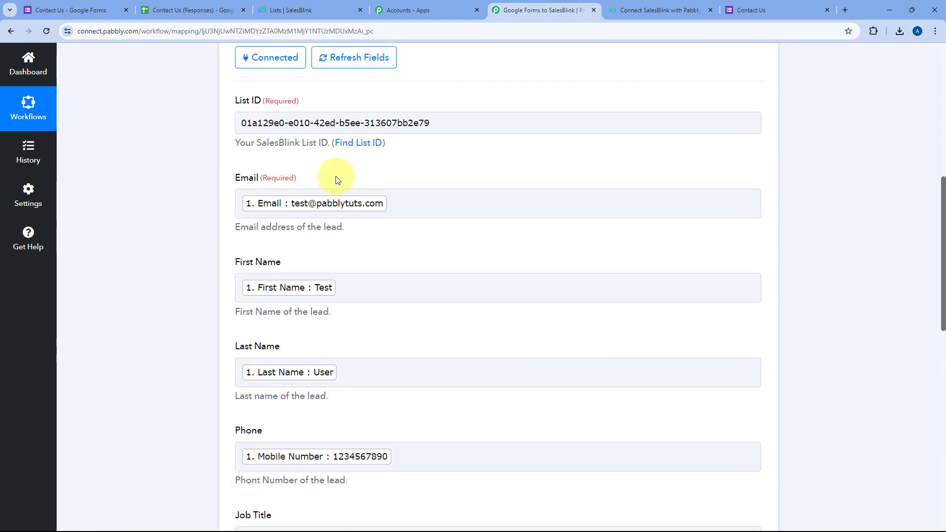
pyautogui.scroll(-1, 232, 186)
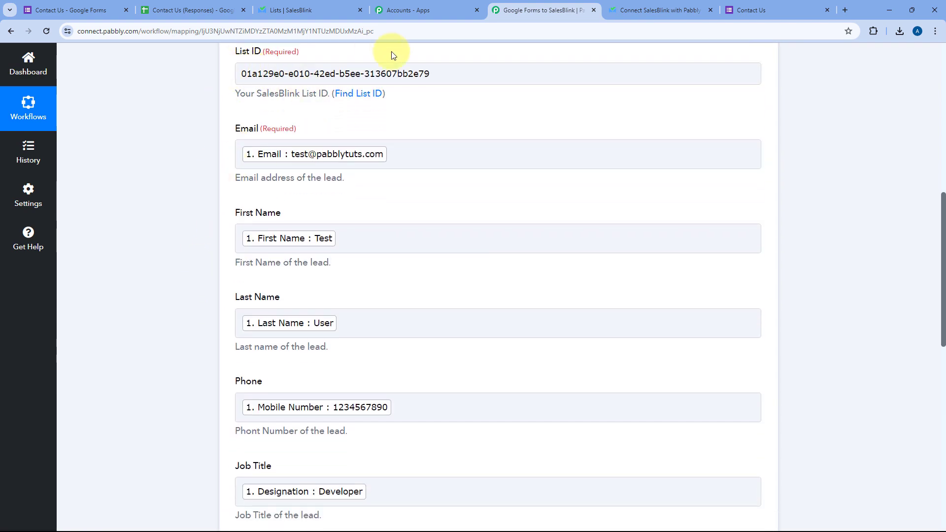
pyautogui.scroll(-12, 227, 199)
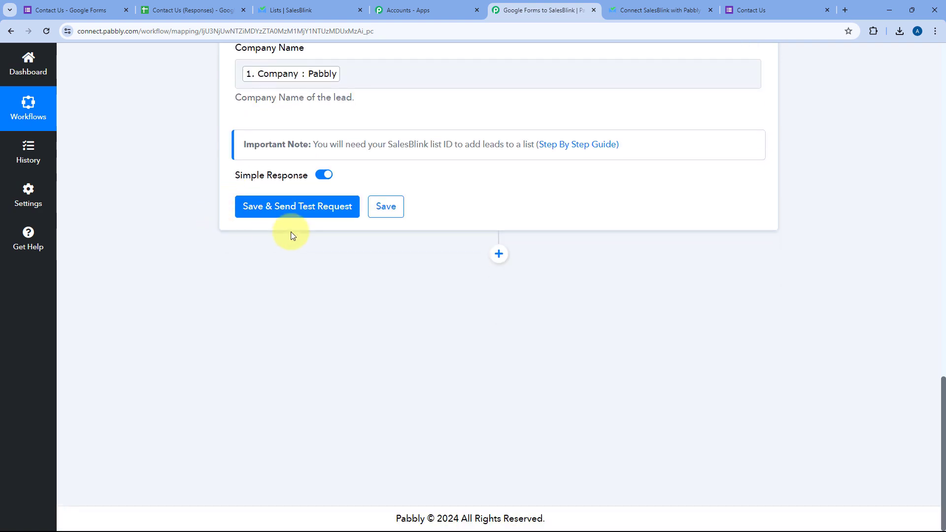
# Save the Add Leads to List step, send a test request, and review the 200 response.
pyautogui.click(297, 213)
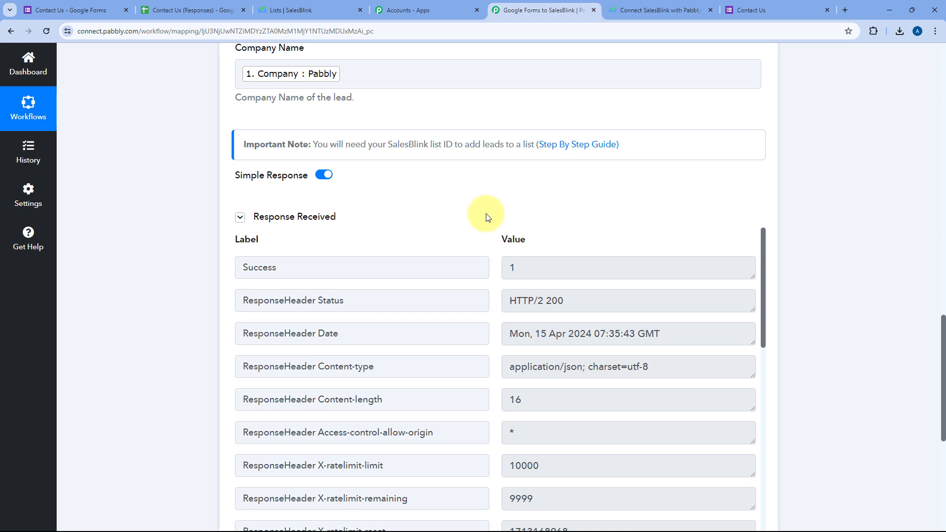
pyautogui.scroll(-3, 482, 219)
pyautogui.scroll(-3, 488, 209)
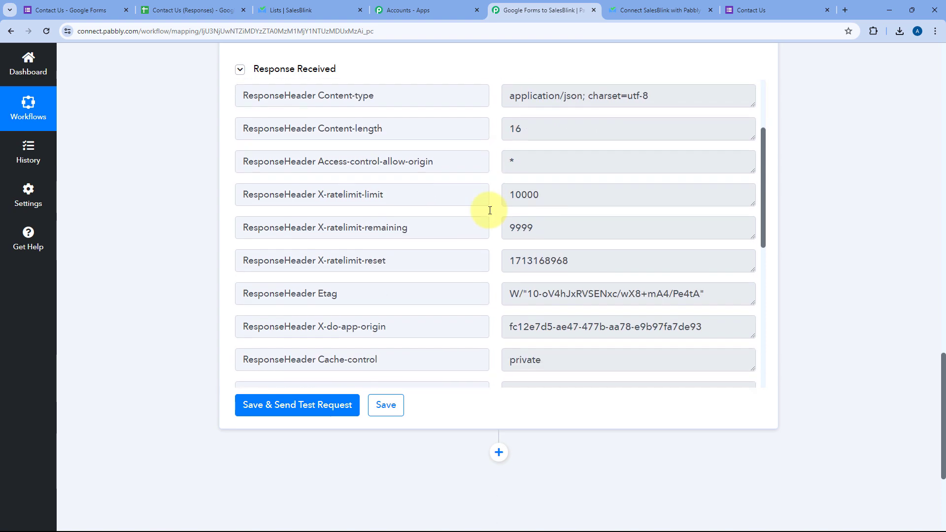
pyautogui.scroll(-3, 489, 210)
pyautogui.scroll(10, 487, 192)
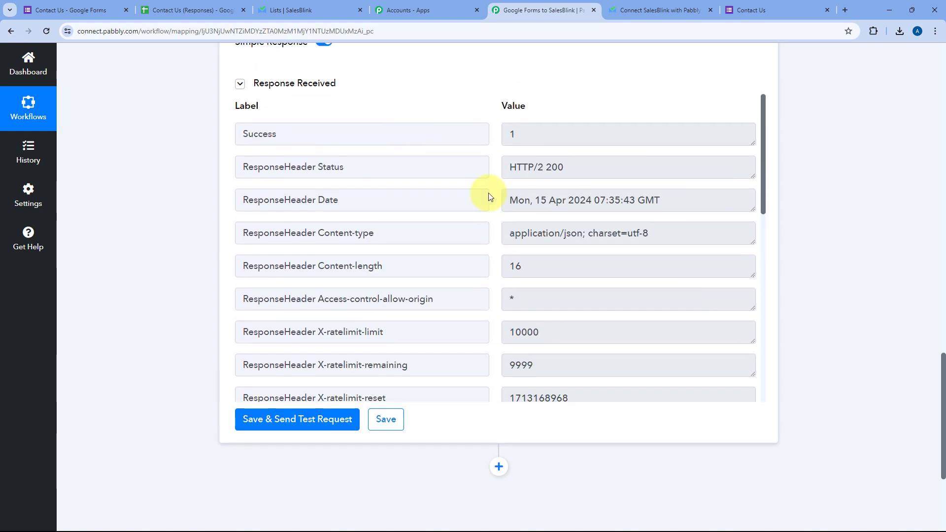
pyautogui.scroll(12, 467, 203)
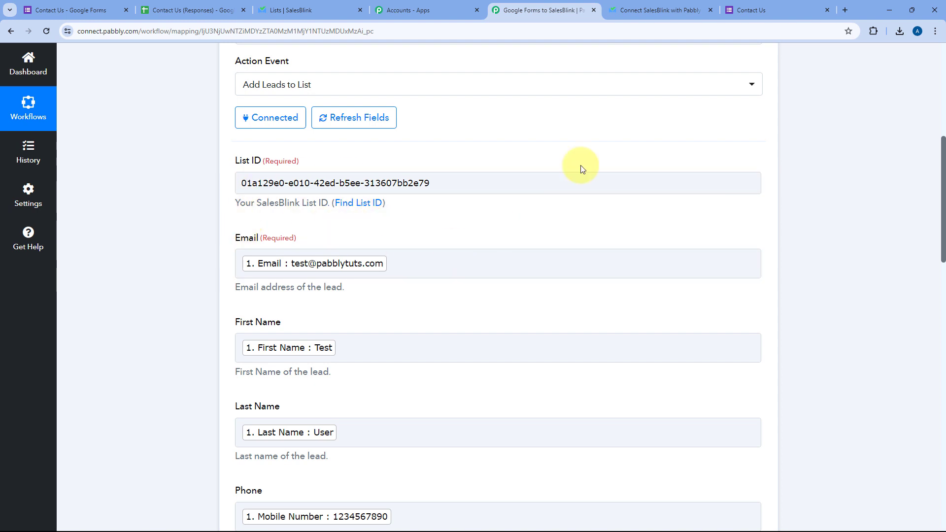
# Glance at the submitted Contact Us form, then return to the workflow.
pyautogui.click(755, 6)
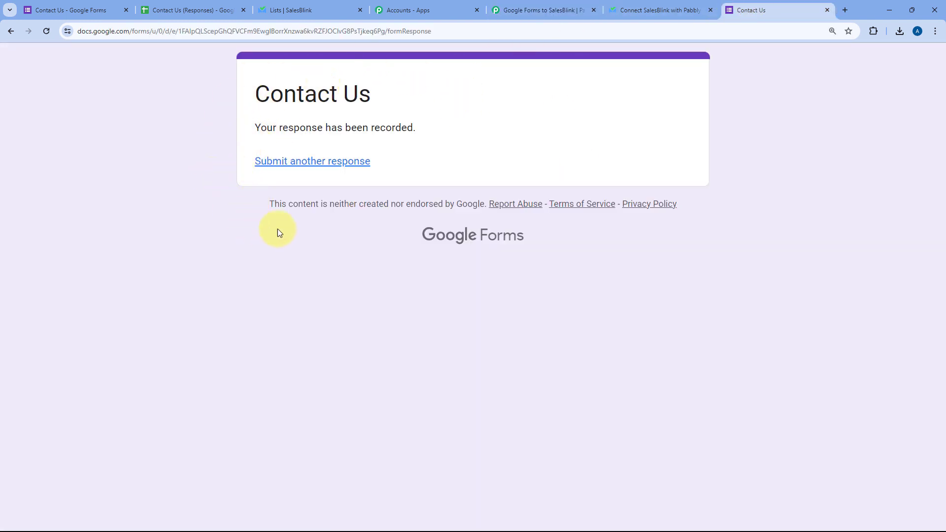
pyautogui.click(542, 7)
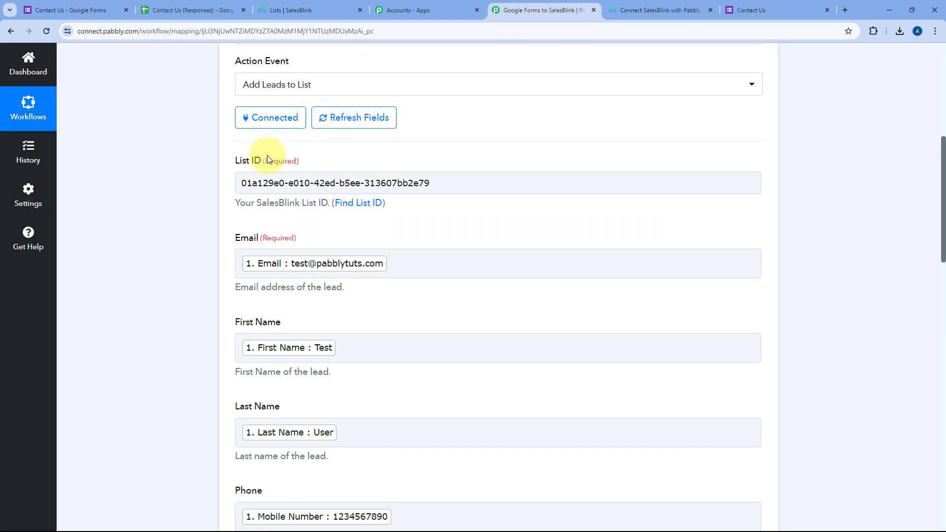
pyautogui.scroll(2, 475, 152)
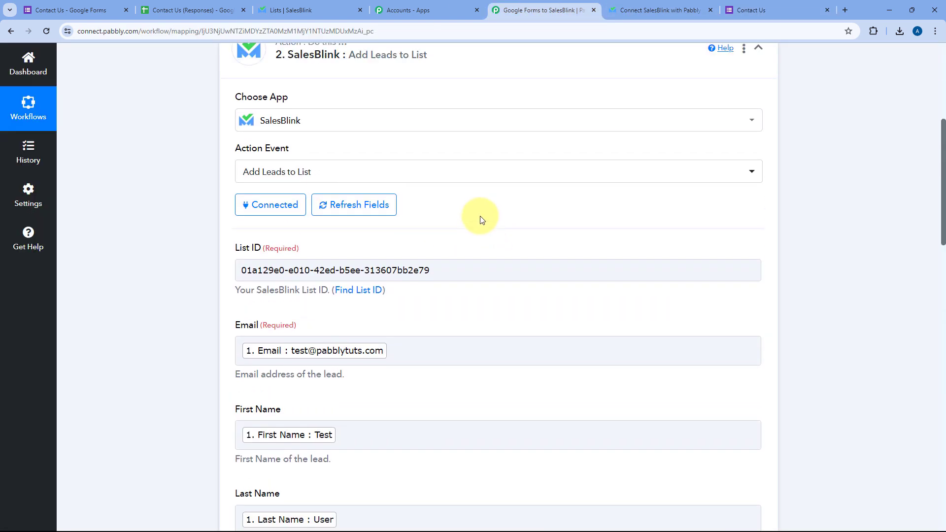
# Open the Test User lead in New Leads and check its name, email, phone and company Pabbly.
pyautogui.click(314, 5)
pyautogui.click(695, 205)
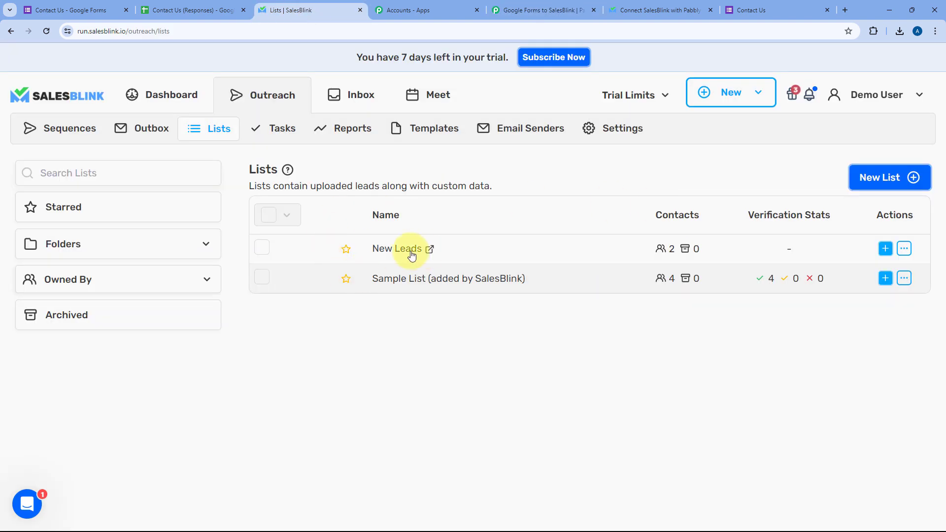
pyautogui.click(393, 250)
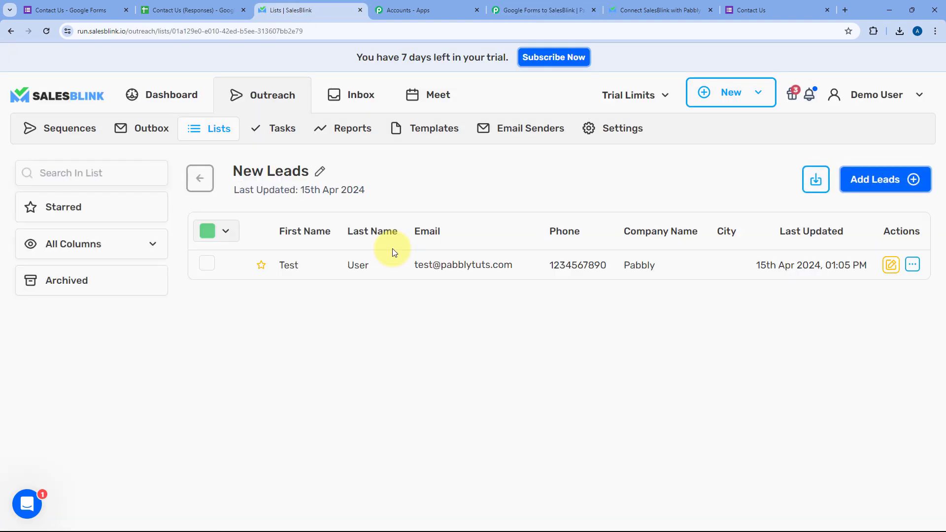
pyautogui.click(462, 267)
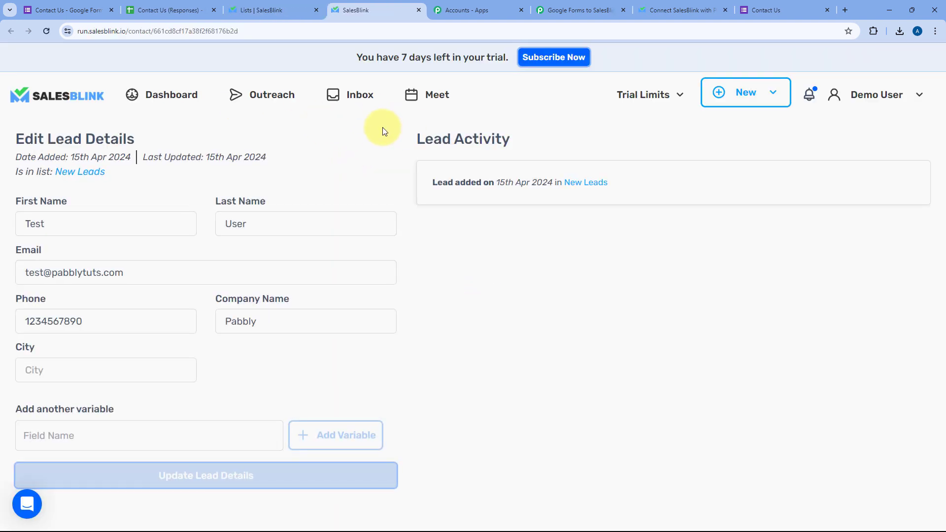
pyautogui.doubleClick(59, 225)
pyautogui.doubleClick(227, 225)
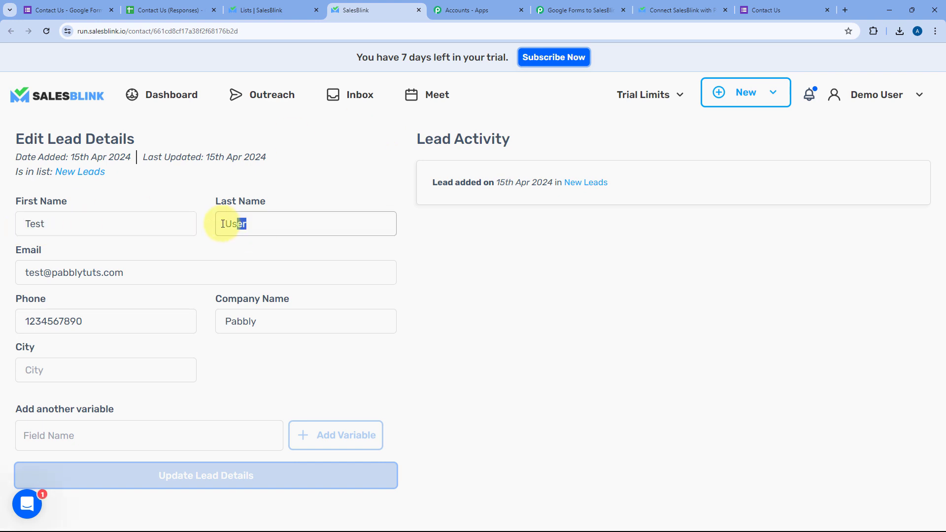
pyautogui.moveTo(125, 272); pyautogui.dragTo(10, 271)
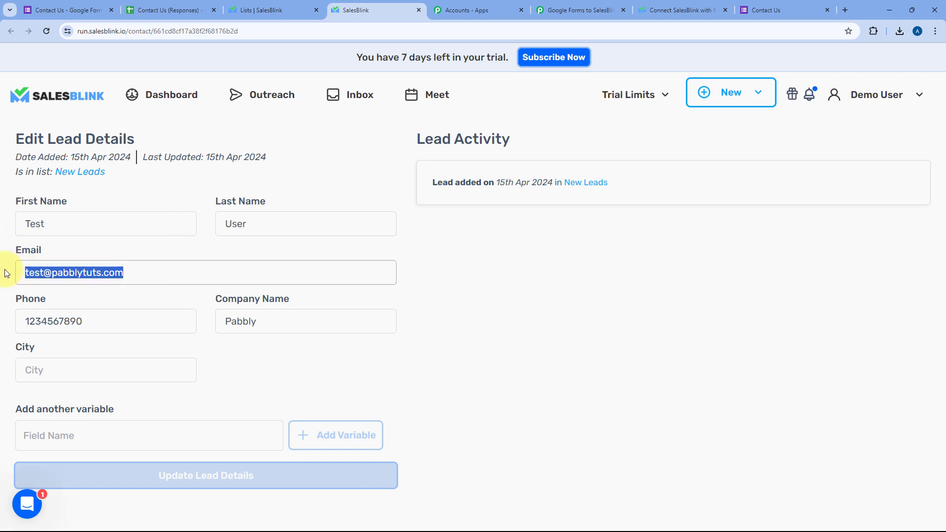
pyautogui.moveTo(99, 318); pyautogui.dragTo(9, 323)
pyautogui.moveTo(280, 321); pyautogui.dragTo(192, 318)
pyautogui.click(204, 297)
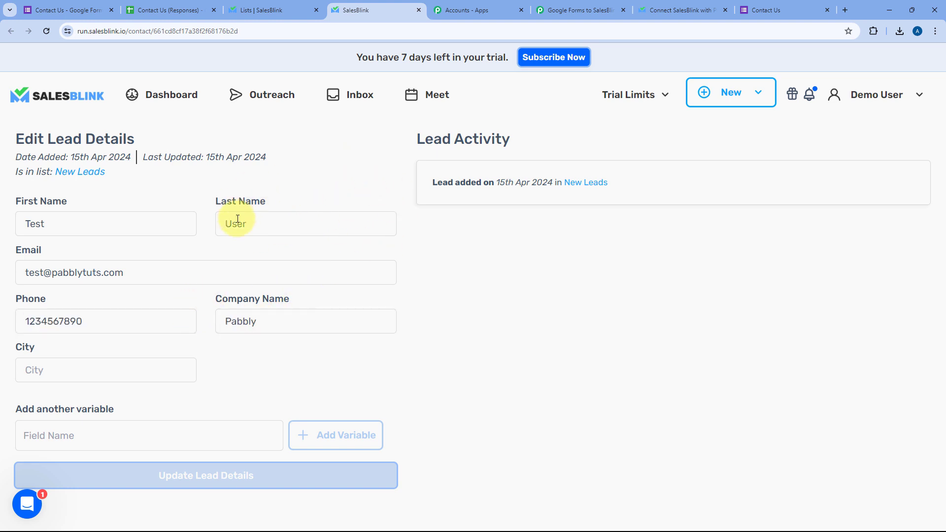
# Compare with the Contact Us confirmation, then go back to the Pabbly workflow.
pyautogui.click(756, 10)
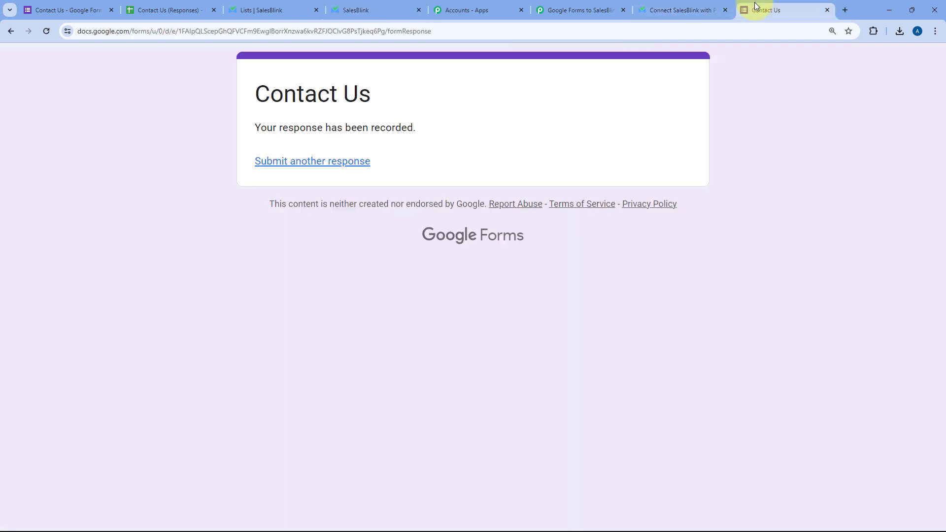
pyautogui.click(363, 9)
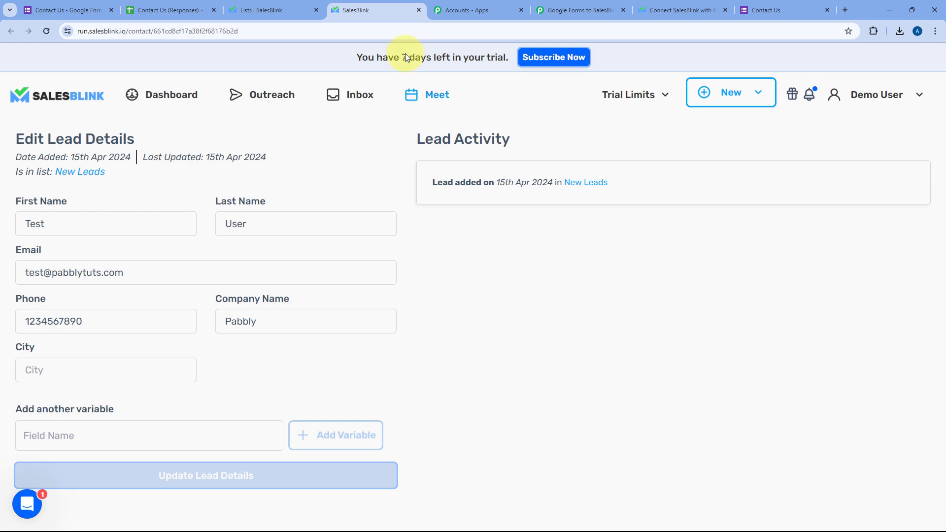
pyautogui.click(564, 5)
pyautogui.scroll(3, 589, 197)
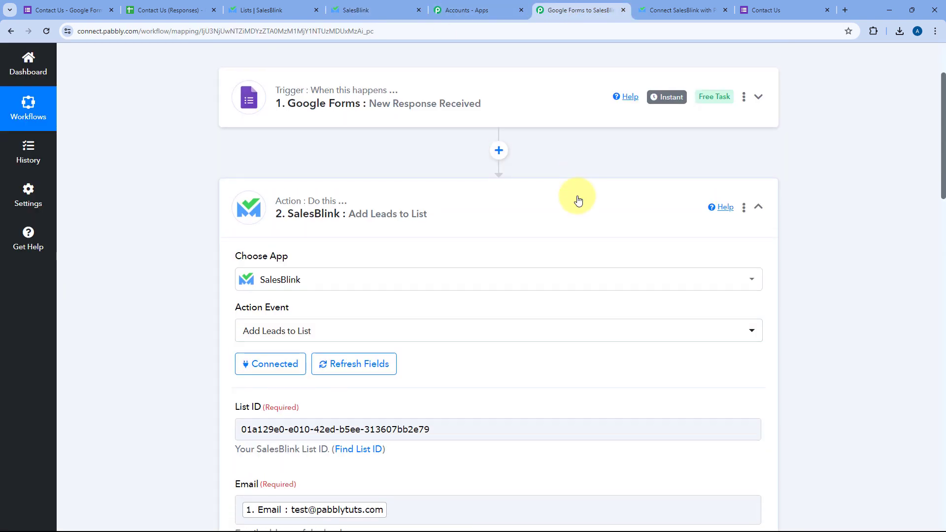
# Collapse the SalesBlink Add Leads to List action step.
pyautogui.click(574, 197)
pyautogui.scroll(3, 559, 176)
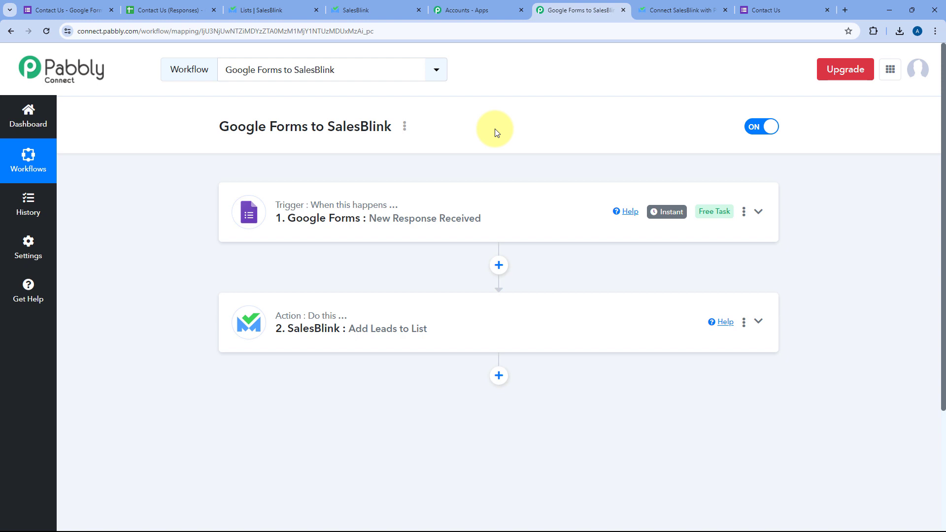
pyautogui.click(761, 9)
# Start another response and enter the sample contact's first name, last name and email.
pyautogui.click(46, 31)
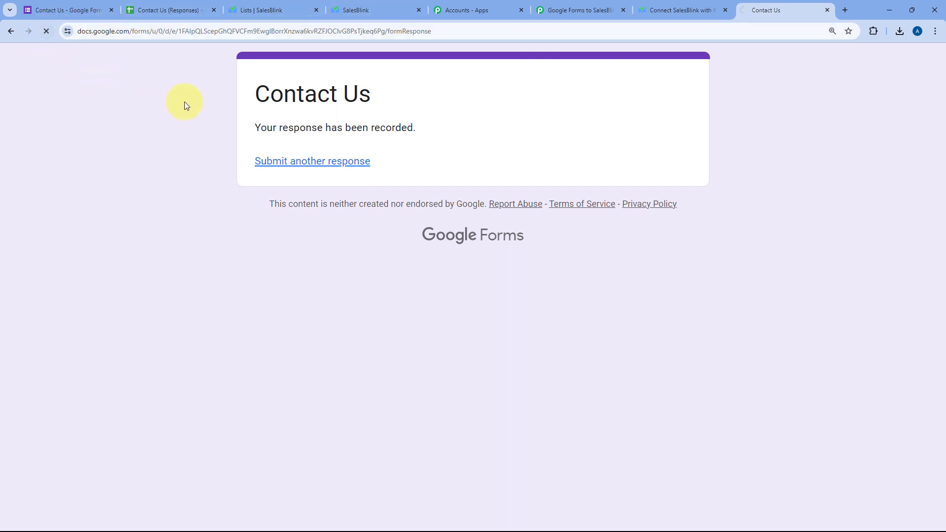
pyautogui.scroll(-5, 172, 109)
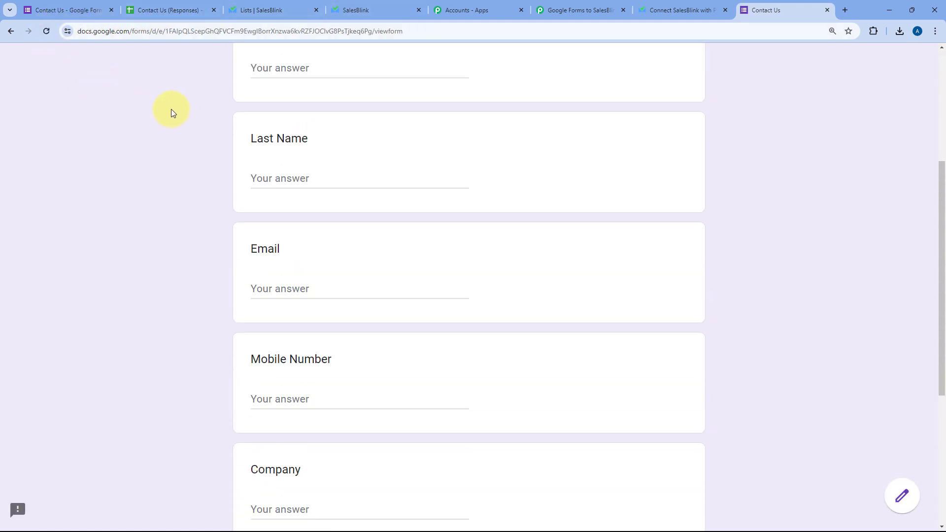
pyautogui.scroll(1, 172, 109)
pyautogui.click(258, 107)
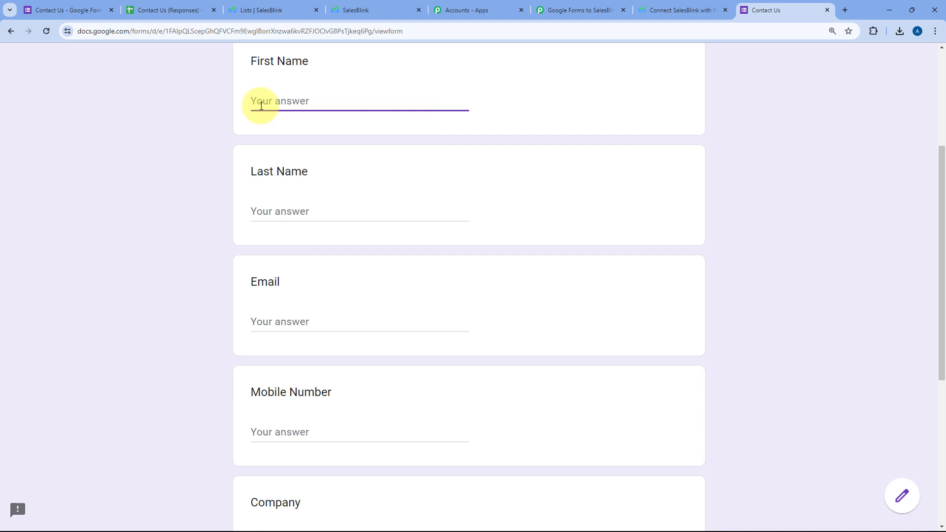
pyautogui.write('Dummy')
pyautogui.press('Tab')
pyautogui.write('User')
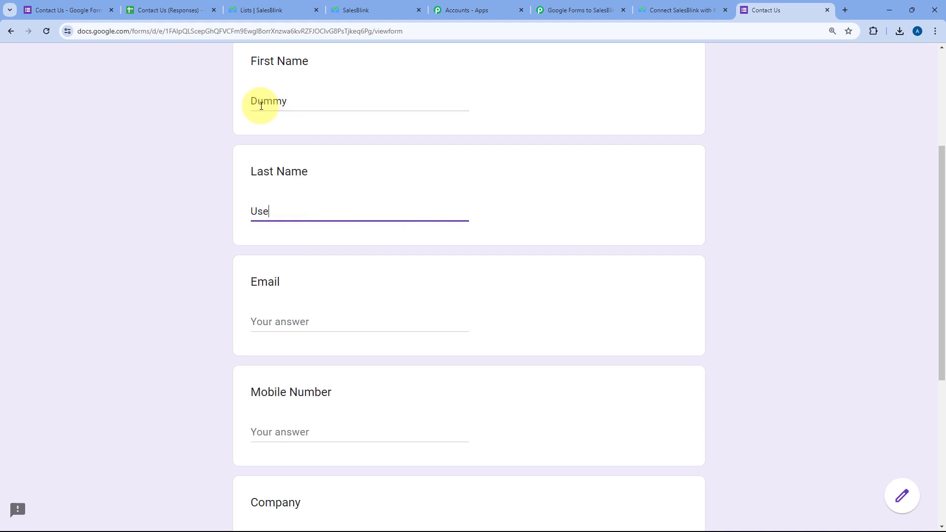
pyautogui.press('Tab')
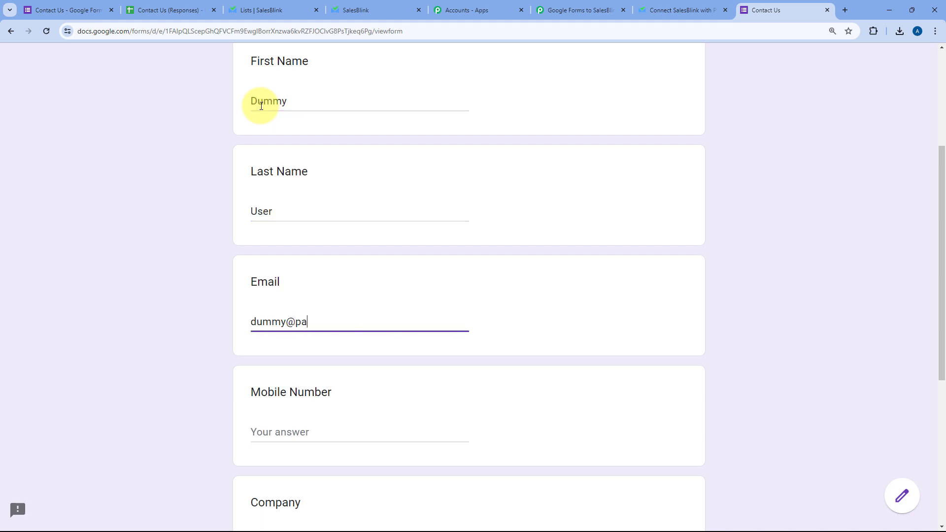
# Enter the mobile number, Company Google and Designation Marketer, then submit the form.
pyautogui.scroll(-3, 258, 113)
pyautogui.click(297, 285)
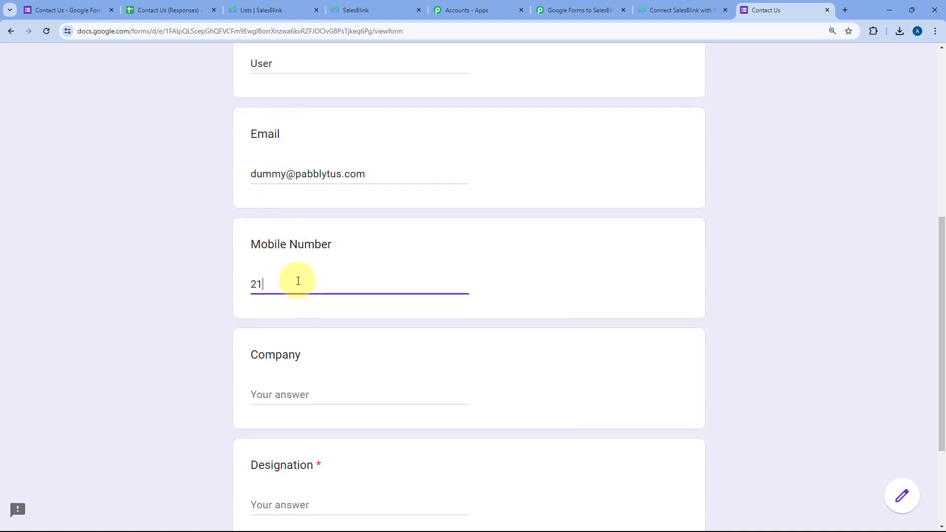
pyautogui.scroll(-3, 298, 283)
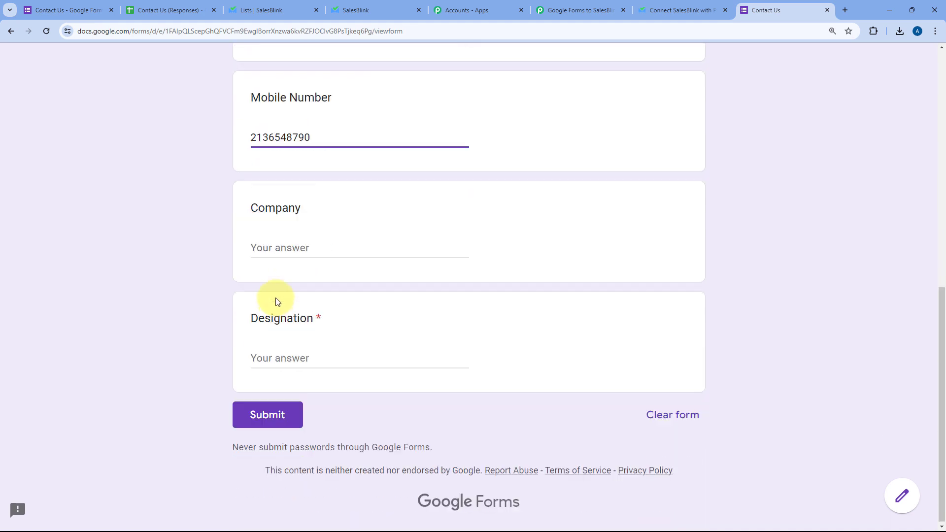
pyautogui.click(293, 244)
pyautogui.write('Google')
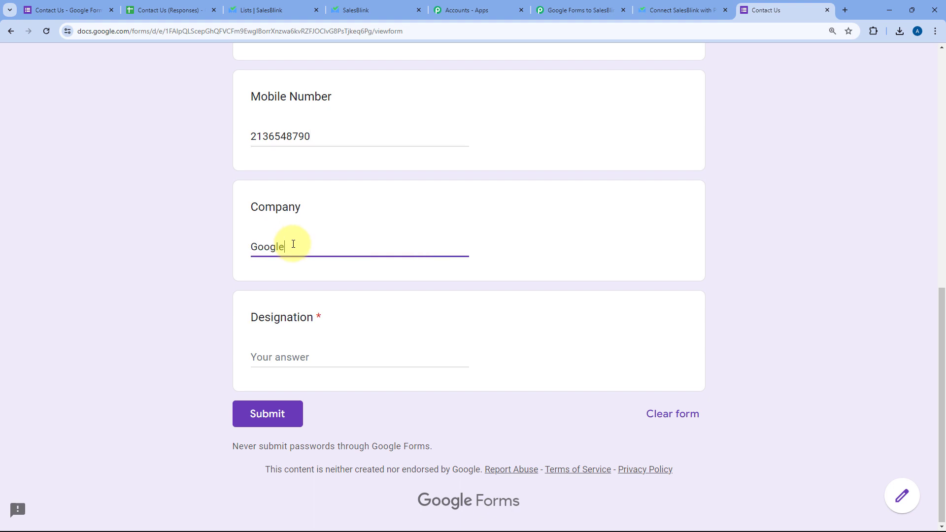
pyautogui.press('Tab')
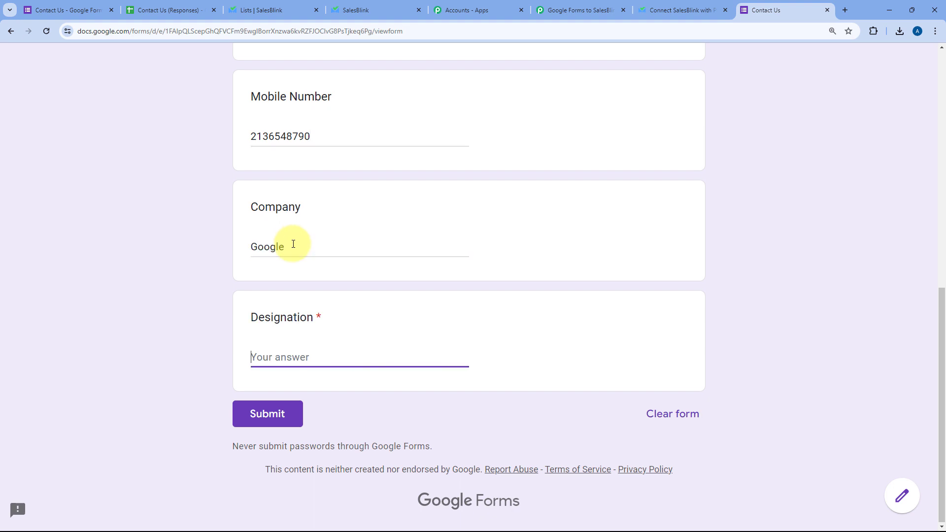
pyautogui.write('Marketer')
pyautogui.click(280, 422)
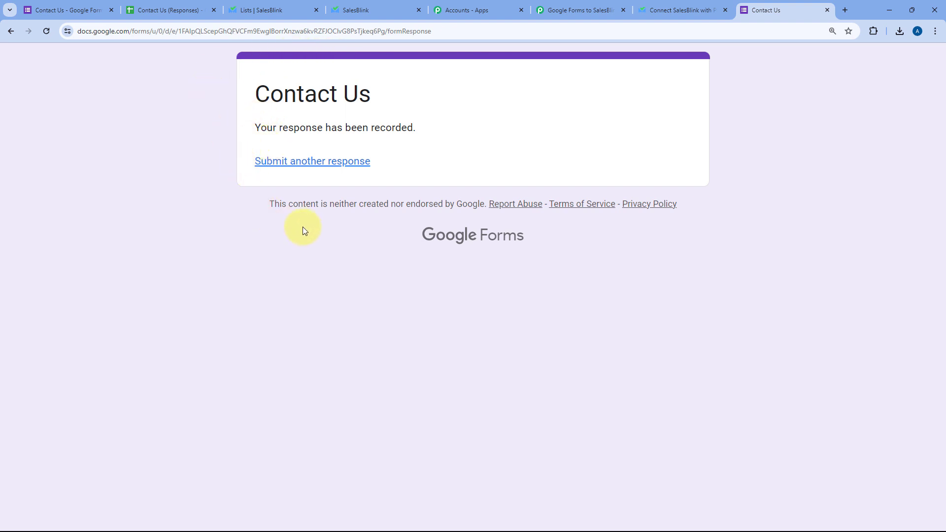
# Inspect row 3 of Contact Us (Responses) holding the Google / Marketer response.
pyautogui.click(172, 10)
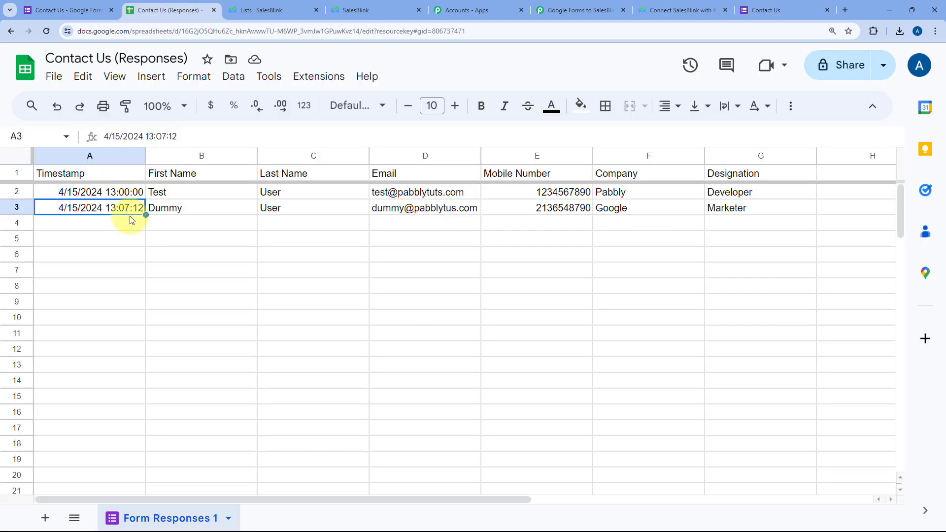
pyautogui.moveTo(111, 207); pyautogui.dragTo(717, 207)
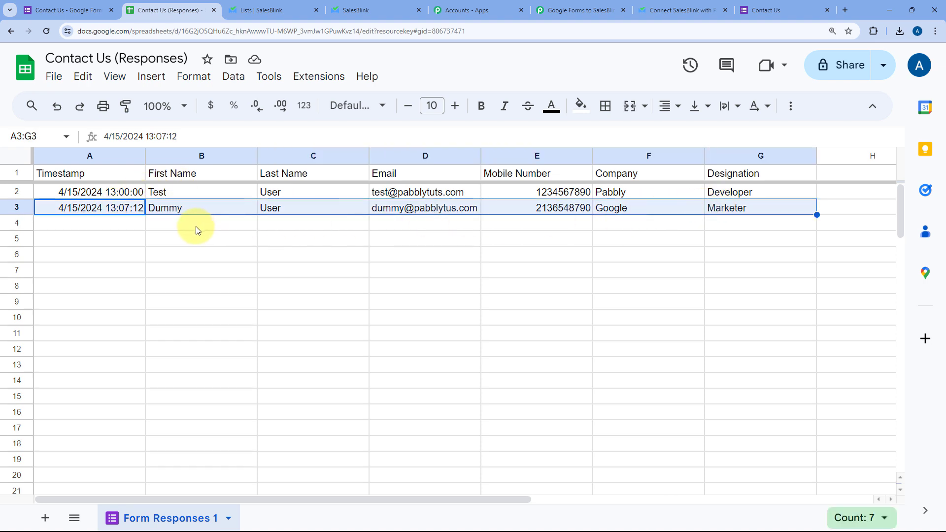
pyautogui.click(183, 227)
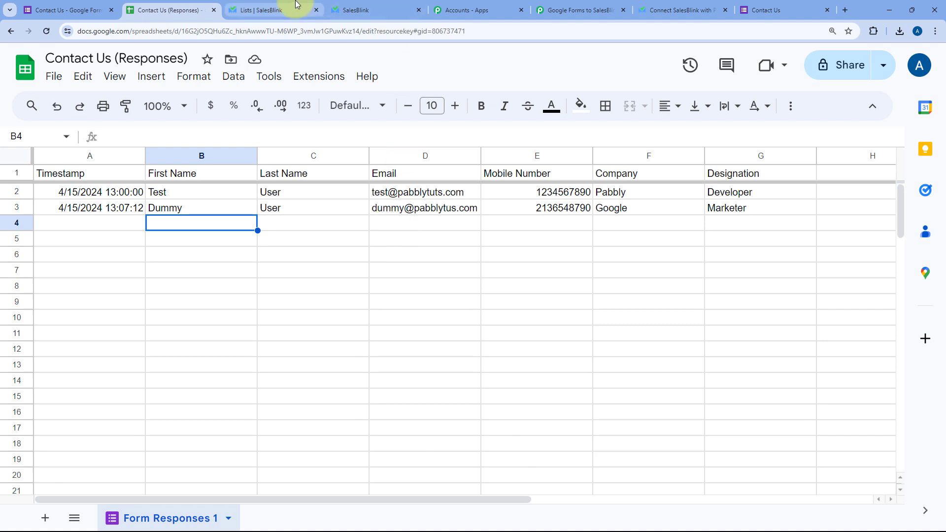
pyautogui.click(276, 10)
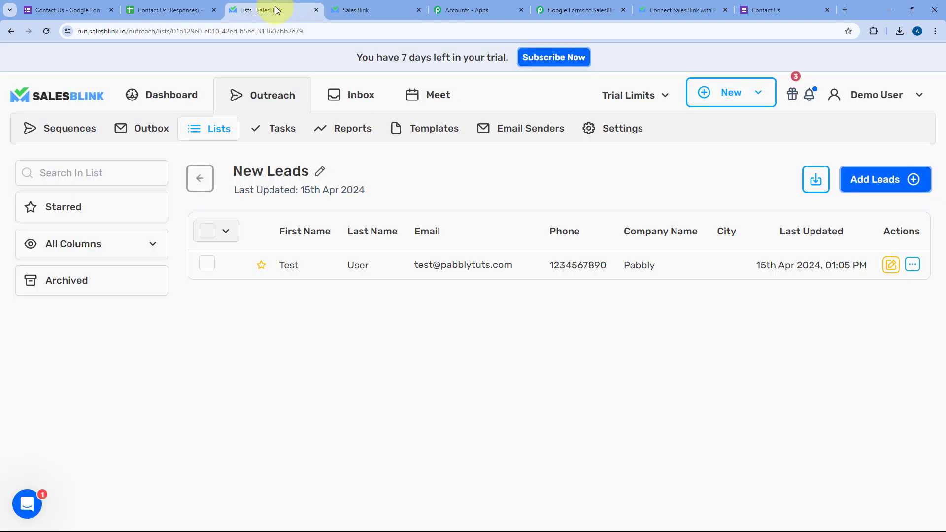
# Reload New Leads, open the new lead and verify its name, email, phone and company Google.
pyautogui.click(46, 32)
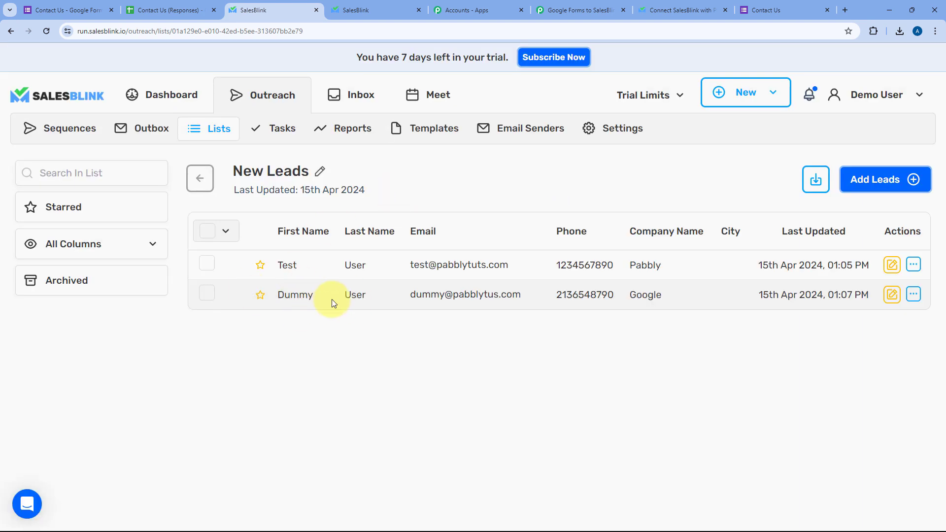
pyautogui.click(521, 295)
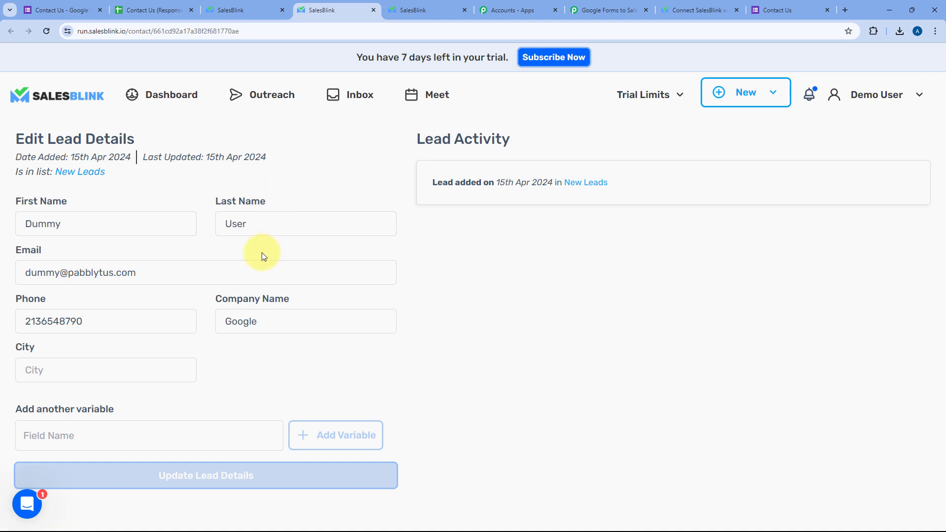
pyautogui.doubleClick(118, 223)
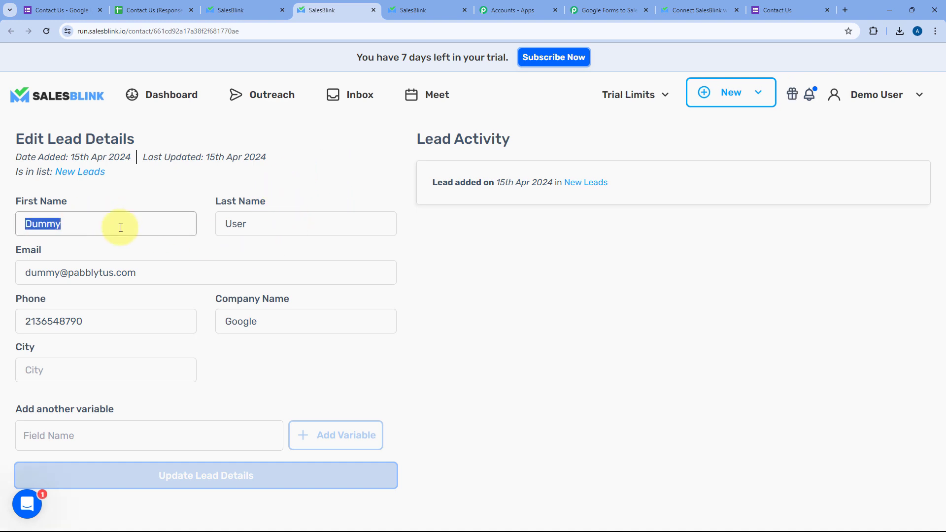
pyautogui.doubleClick(311, 225)
pyautogui.tripleClick(152, 272)
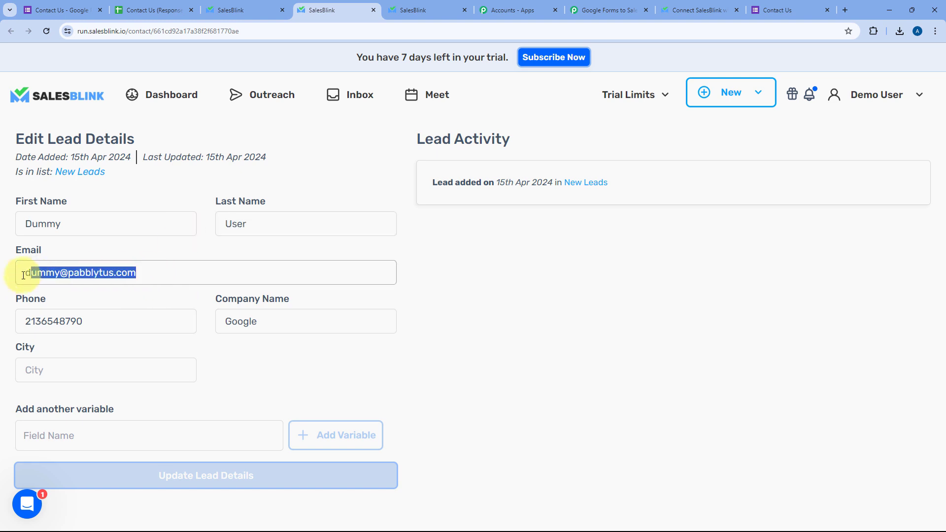
pyautogui.doubleClick(106, 320)
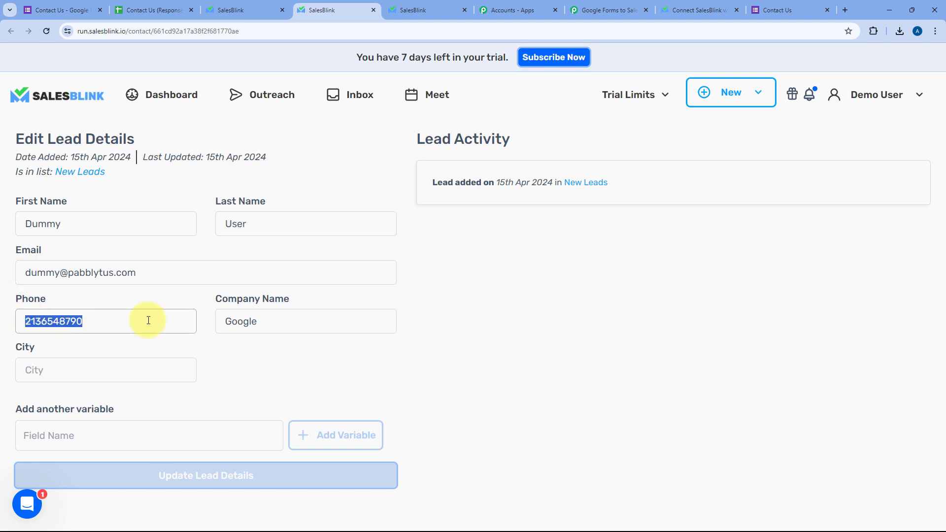
pyautogui.doubleClick(276, 321)
pyautogui.click(195, 301)
# Switch back to the 'Google Forms to SalesBlink' workflow tab.
pyautogui.click(604, 10)
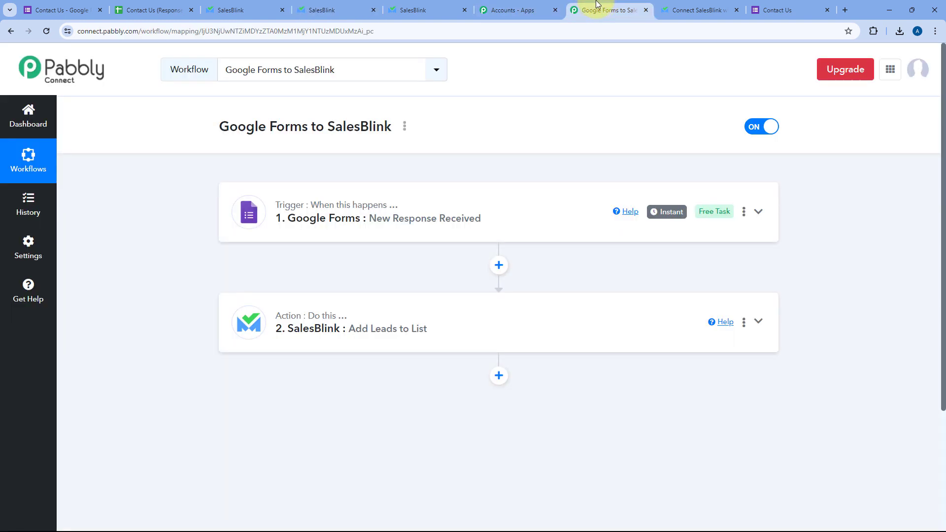